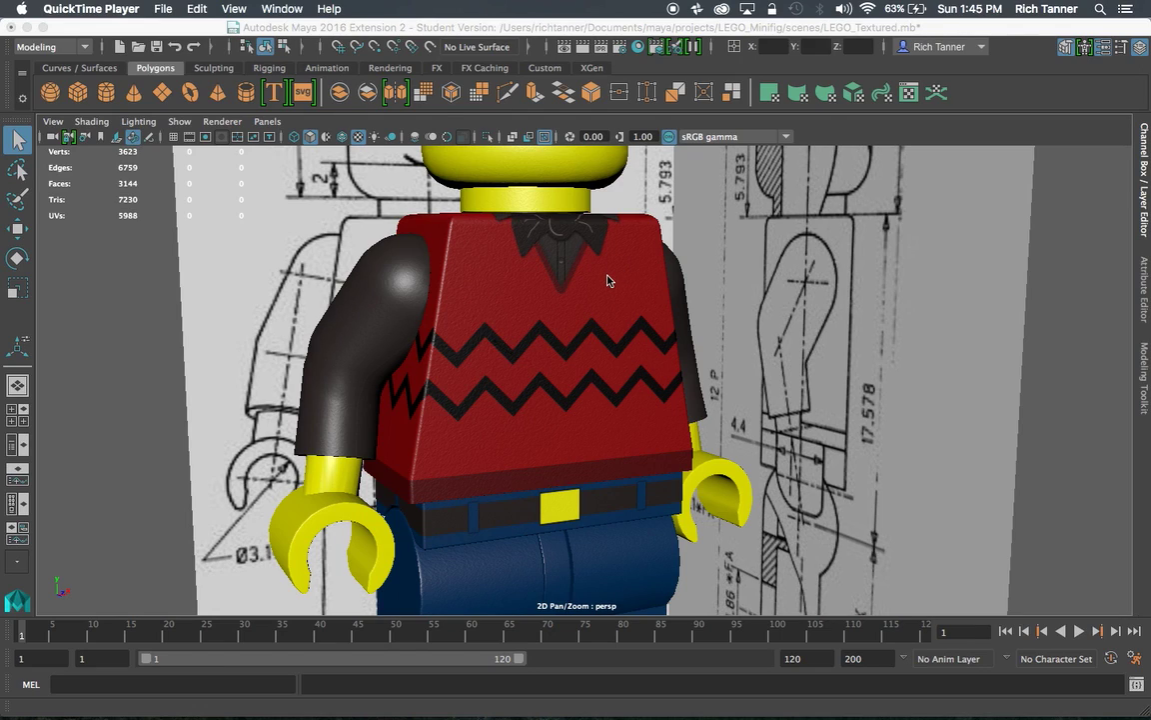
Inspect the textured minifigure from the front and side, focusing on the bump texture and creases of the sweater
scroll(598, 305, down, 5)
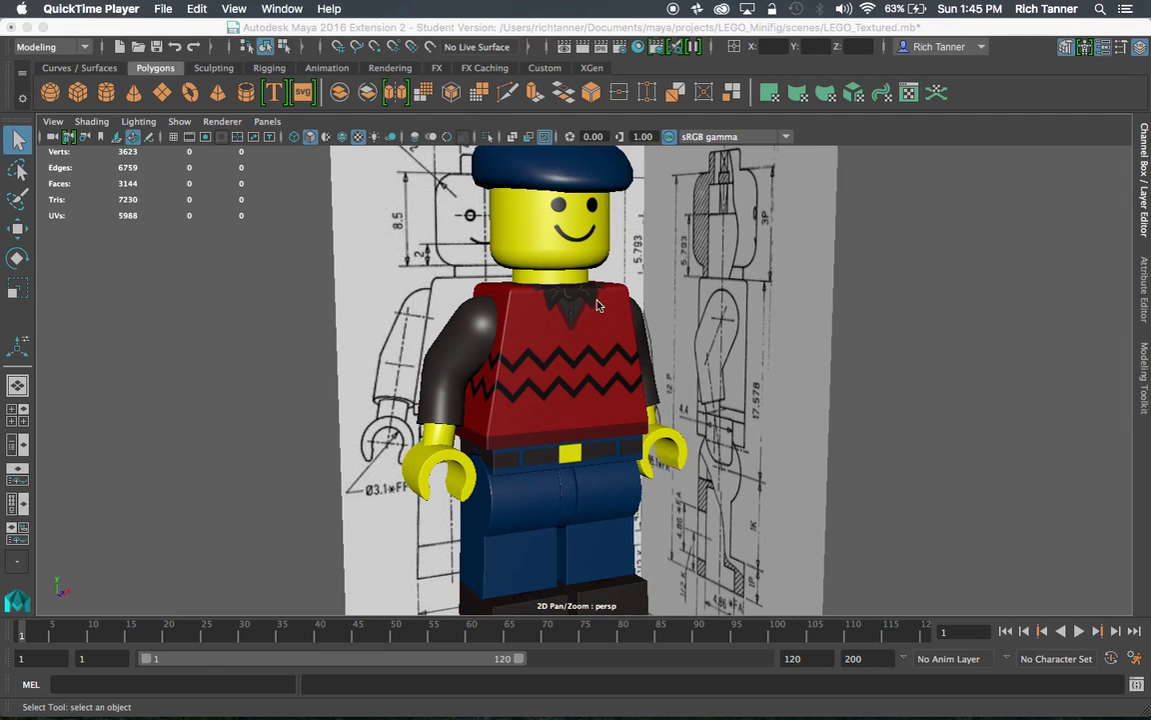
scroll(606, 308, down, 2)
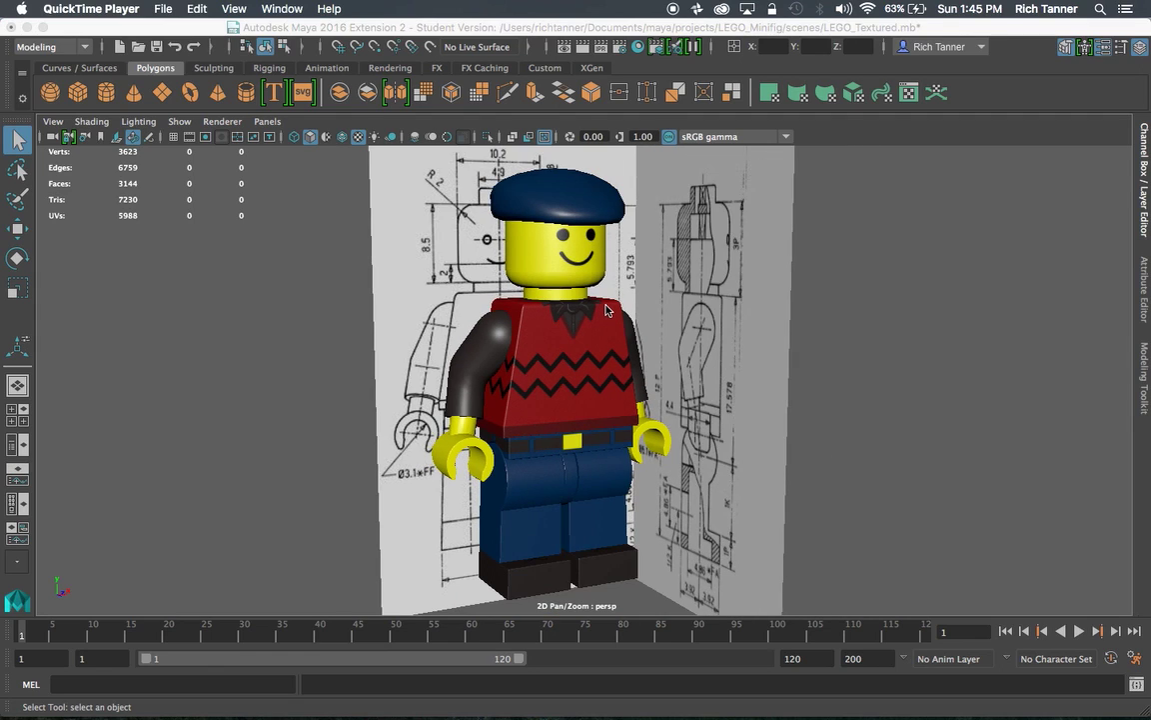
alt+drag(606, 310, 530, 325)
scroll(585, 322, up, 5)
scroll(612, 309, down, 4)
scroll(611, 299, up, 5)
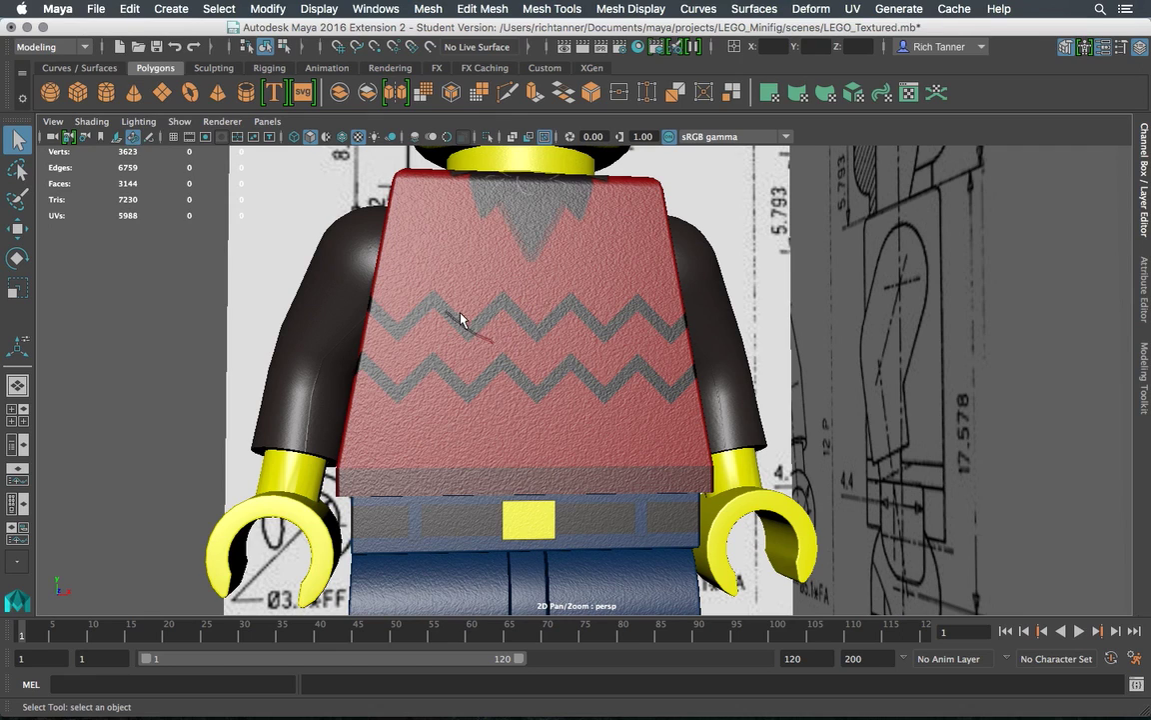
alt+drag(556, 333, 585, 363)
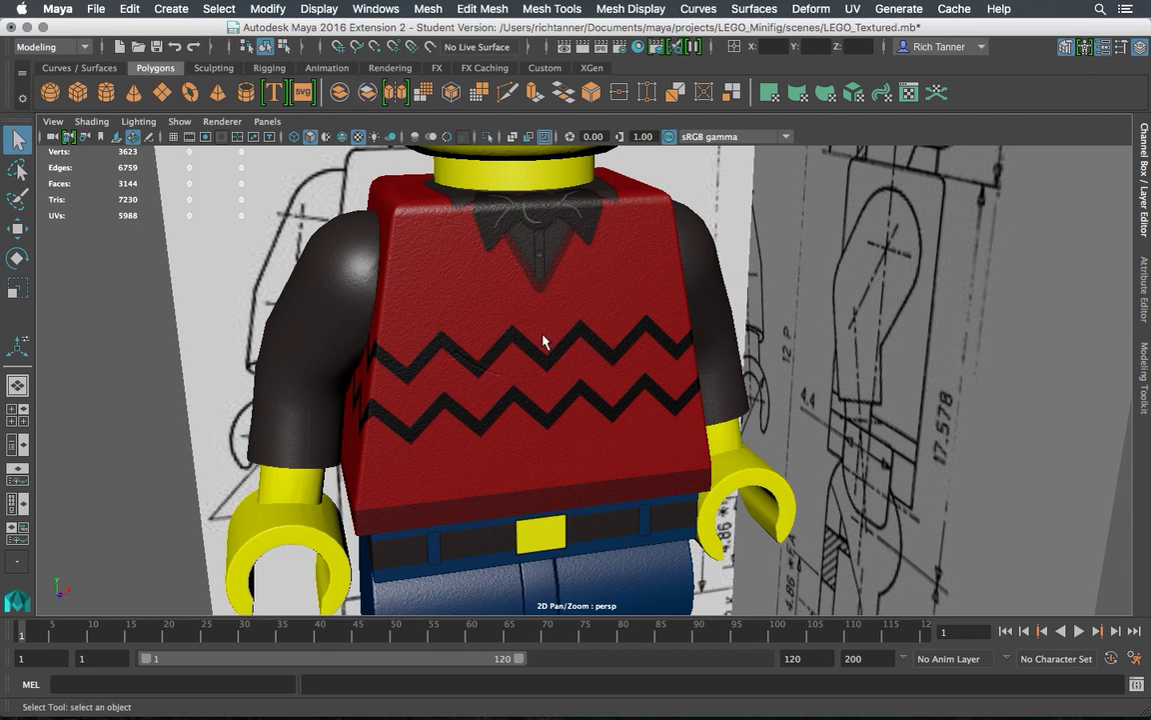
alt+drag(594, 308, 548, 246)
key(bracketleft)
key(bracketleft)
alt+drag(559, 365, 565, 335)
alt+drag(526, 458, 527, 437)
alt+drag(599, 231, 552, 343)
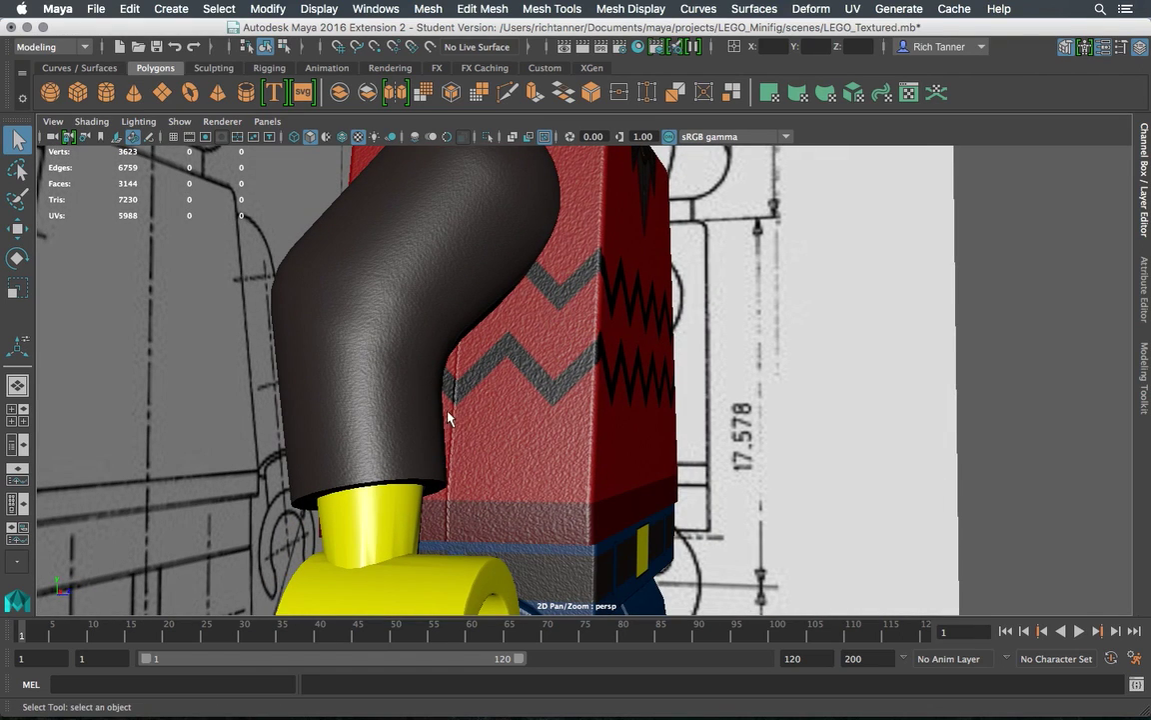
alt+drag(539, 369, 350, 365)
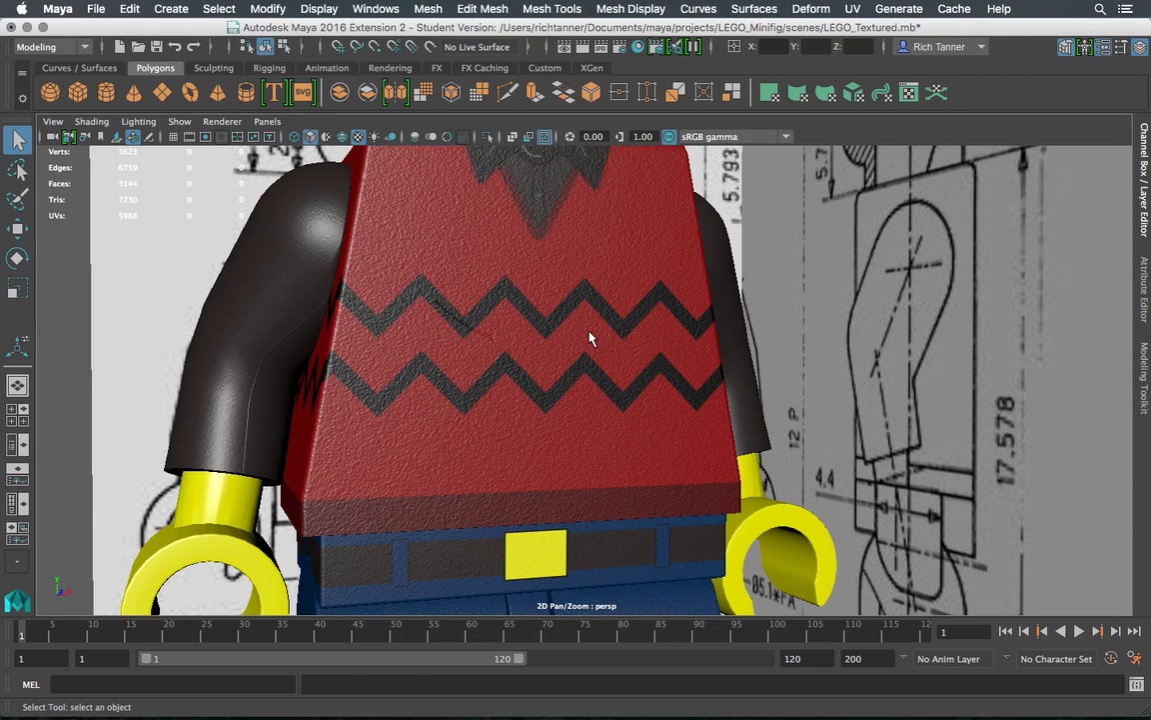
alt+drag(584, 340, 616, 350)
Select the minifigure's left hand and view the attributes of its mLegoHand Phong material
scroll(597, 398, down, 5)
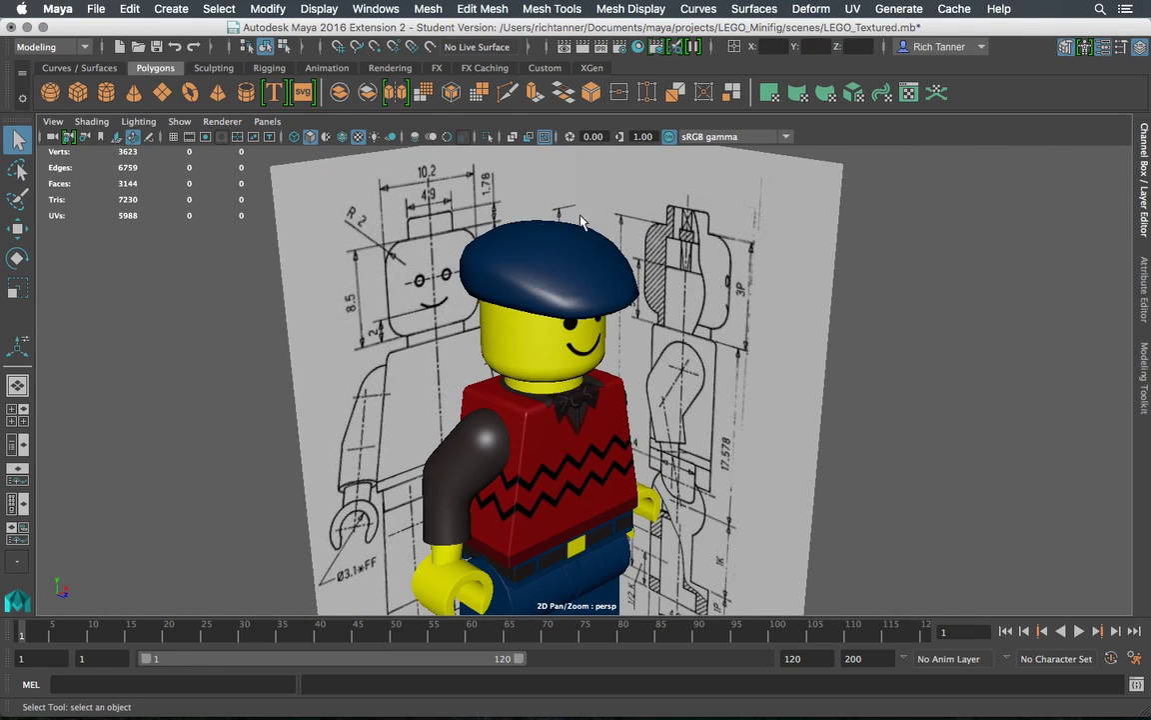
mouse_move(551, 343)
alt+mouse_down()
mouse_move(563, 391)
mouse_move(643, 324)
mouse_move(549, 324)
mouse_move(604, 309)
mouse_move(530, 295)
mouse_move(545, 399)
mouse_move(604, 339)
mouse_move(621, 344)
mouse_move(542, 319)
alt+mouse_up()
scroll(560, 380, up, 4)
scroll(530, 296, down, 3)
scroll(601, 360, up, 3)
click(512, 385)
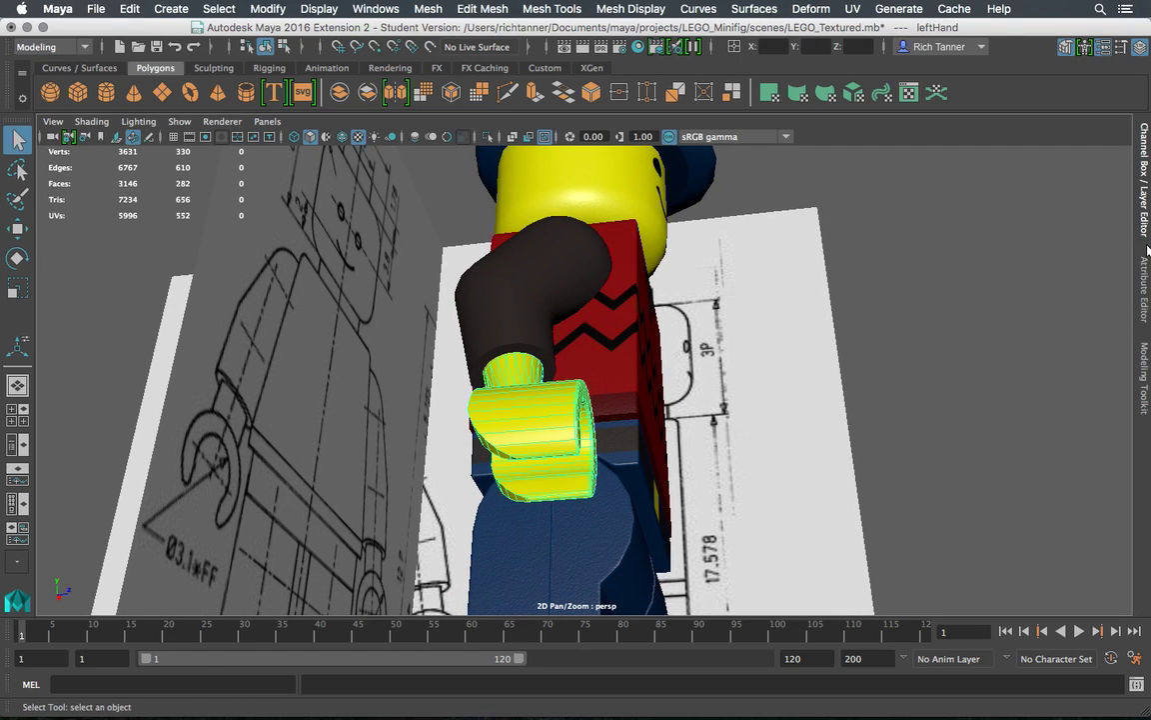
click(1143, 282)
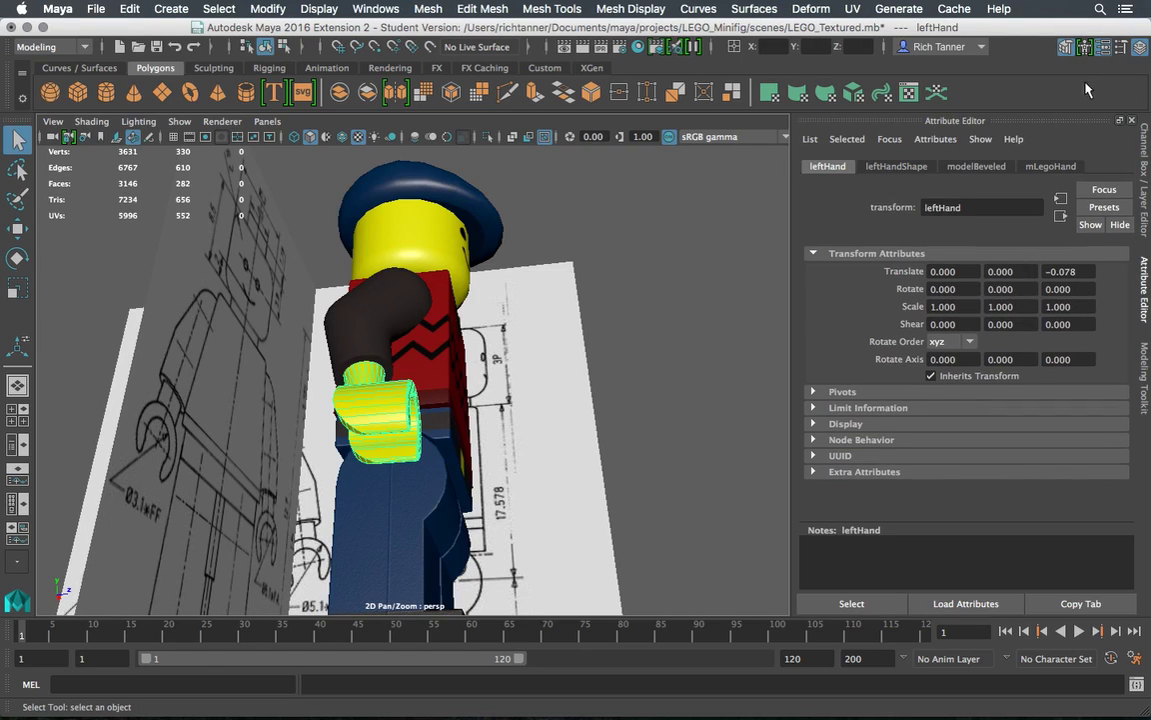
click(1048, 170)
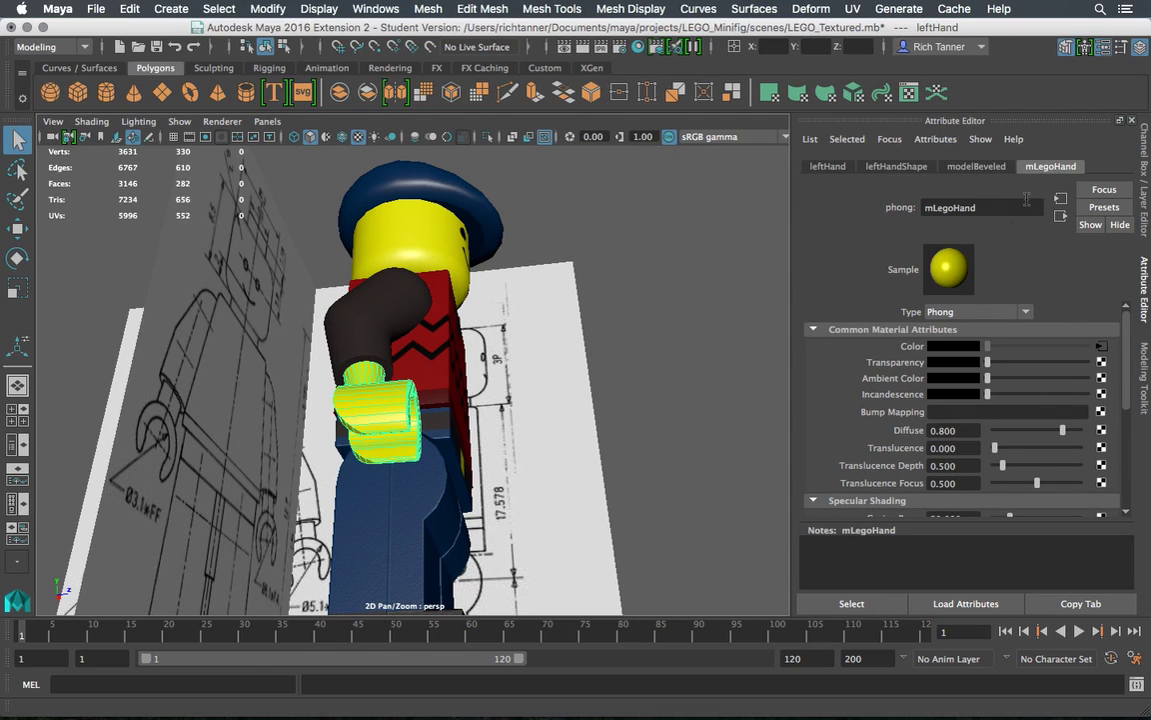
Deselect the hand and examine the surface detail and highlights on the hat, head, bow tie and torso
mouse_move(642, 277)
alt+mouse_down()
mouse_move(617, 295)
mouse_move(588, 280)
mouse_move(650, 258)
alt+mouse_up()
scroll(585, 278, up, 3)
click(651, 257)
alt+drag(527, 257, 428, 348)
scroll(428, 348, up, 5)
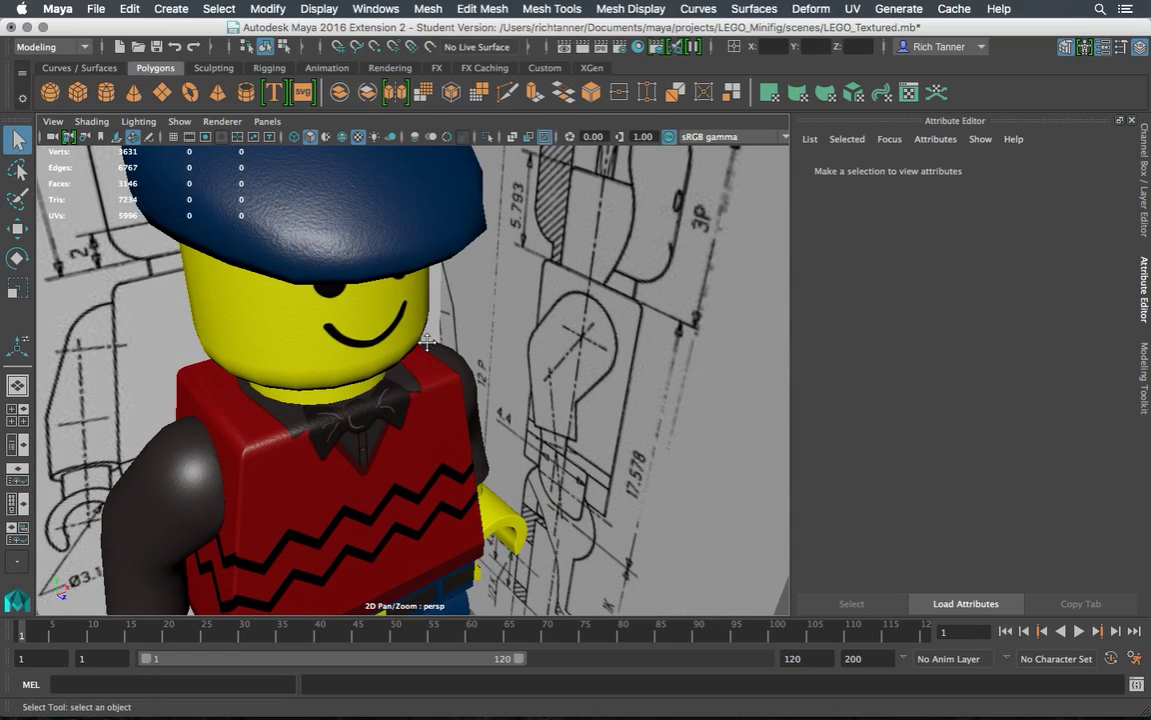
alt+drag(410, 368, 409, 325)
scroll(522, 298, down, 8)
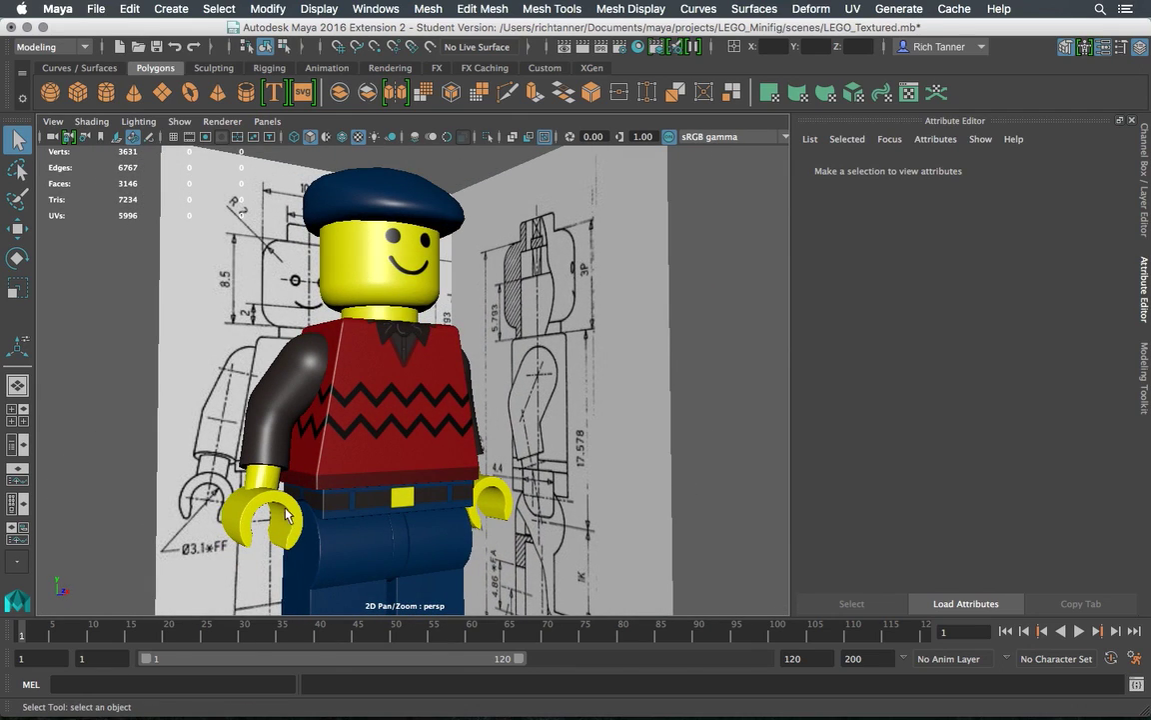
mouse_move(390, 370)
alt+mouse_down()
mouse_move(399, 364)
mouse_move(368, 404)
mouse_move(398, 391)
alt+mouse_up()
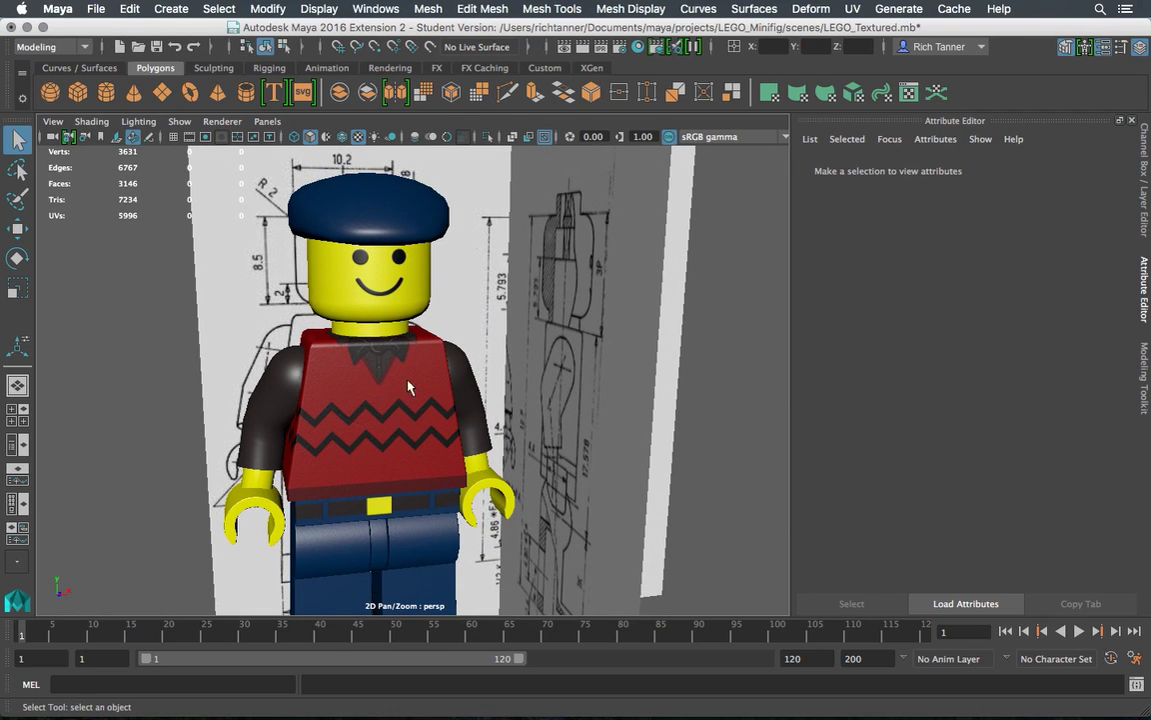
Hide the referencePlanes display layer and view the minifigure on its own
click(1145, 377)
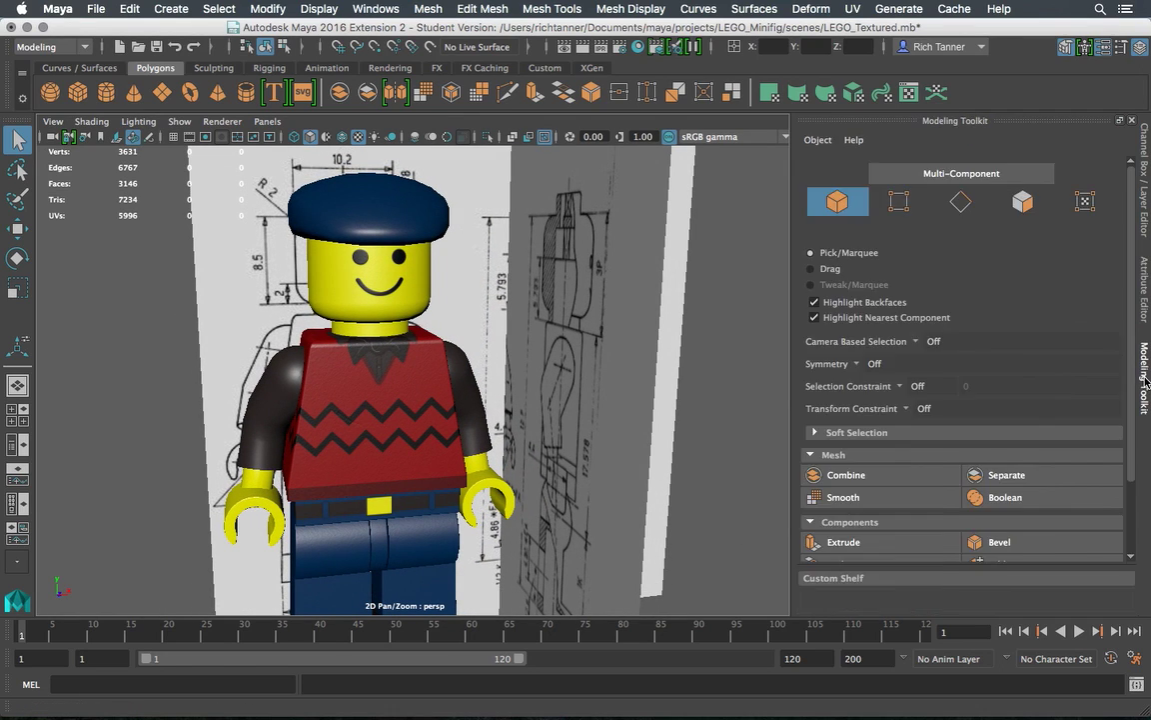
key(ctrl+a)
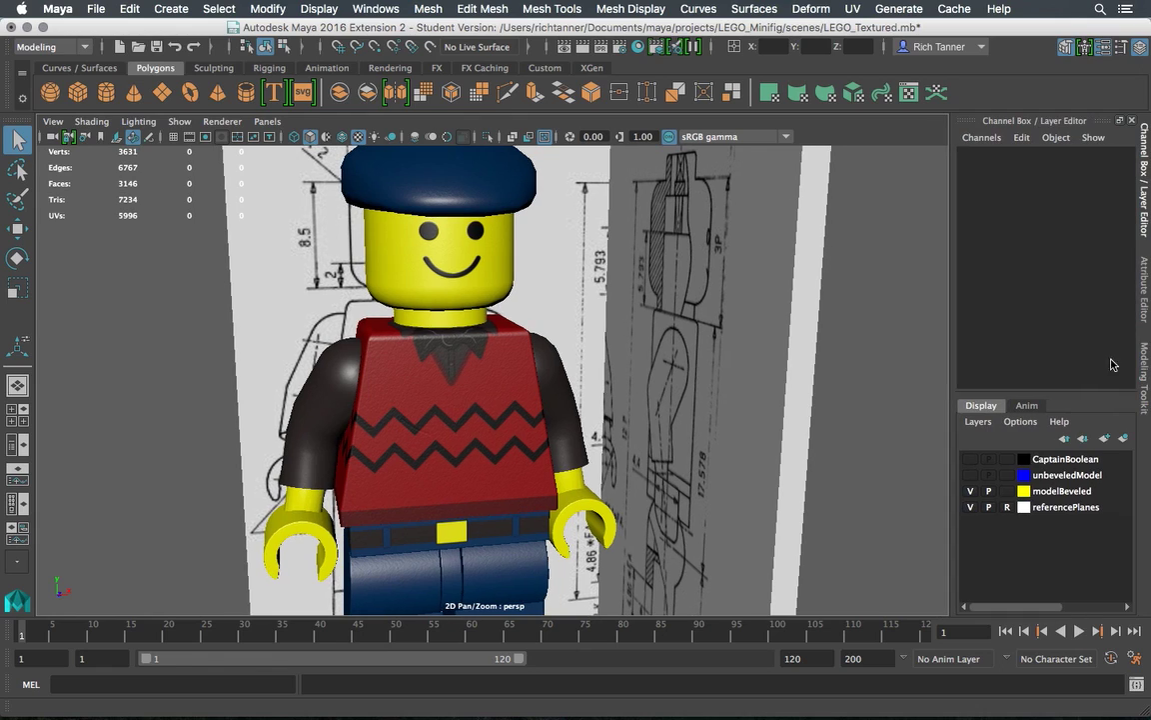
click(970, 507)
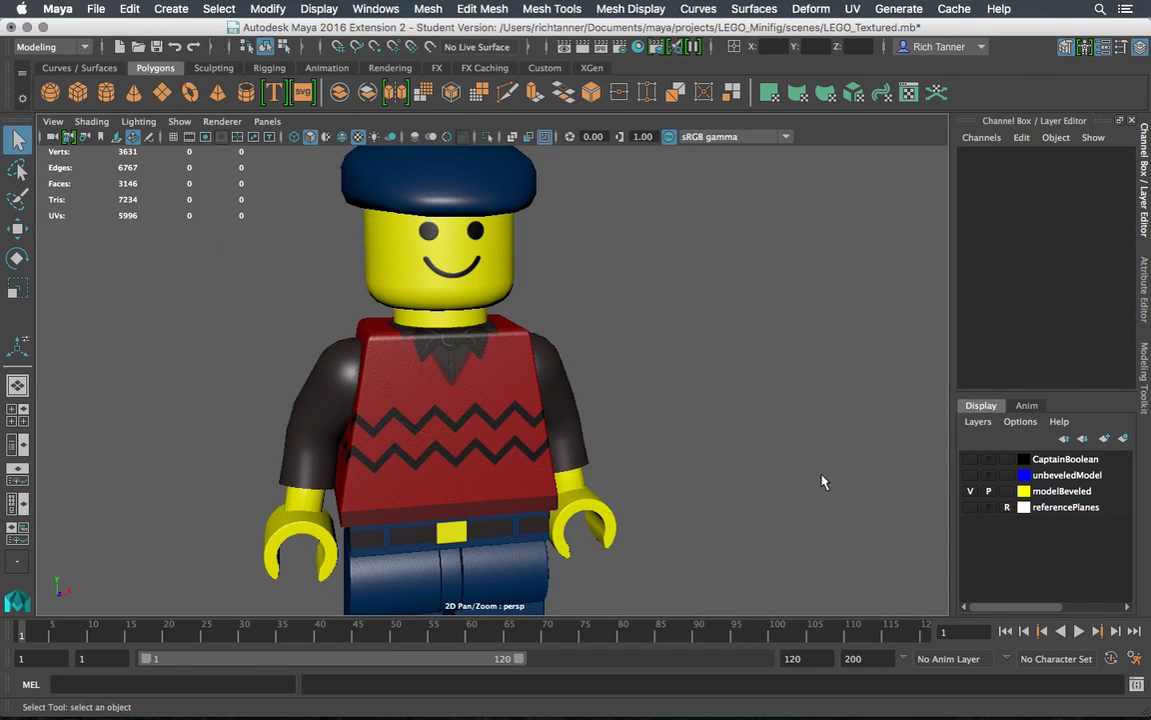
alt+drag(686, 419, 719, 449)
scroll(699, 447, up, 2)
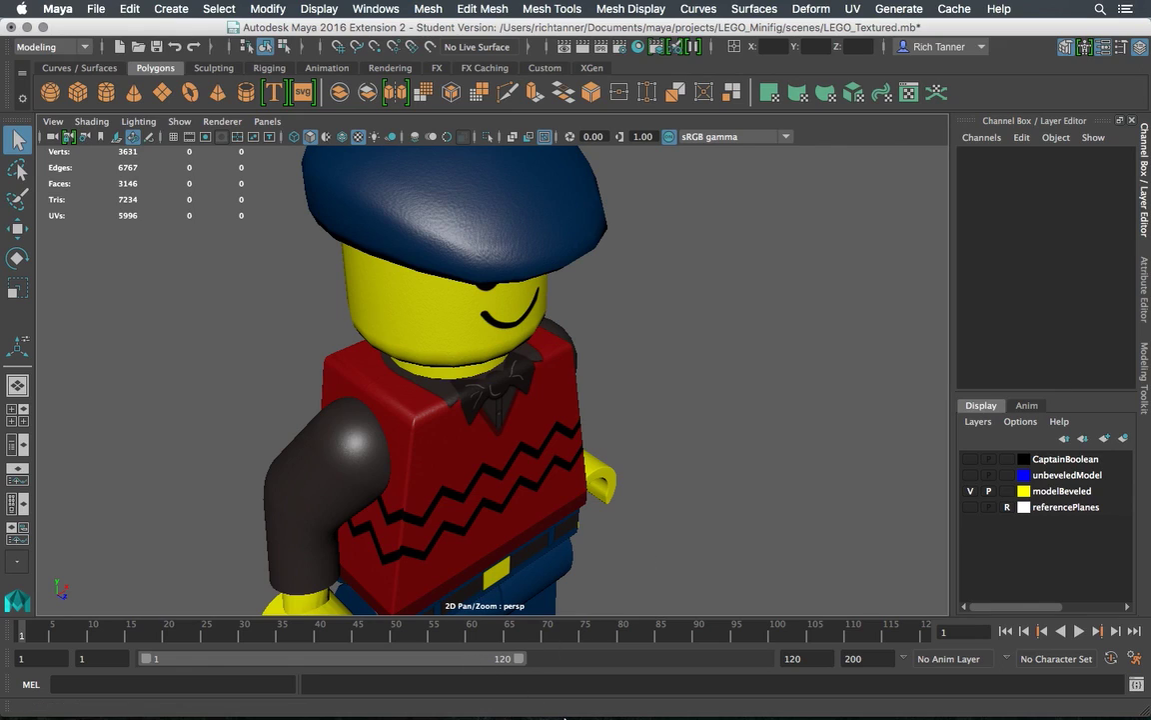
Switch to Photoshop and compare the outUVTorso.psd colour texture with its UV outline layer shown and hidden
mouse_move(592, 717)
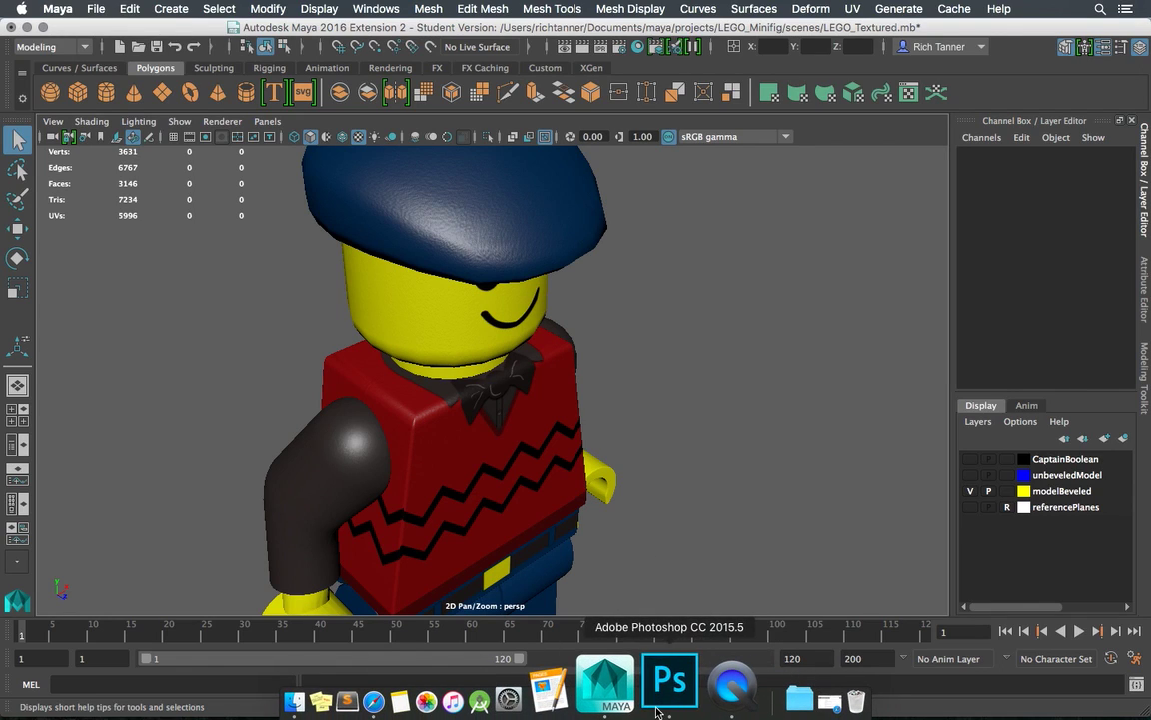
click(658, 705)
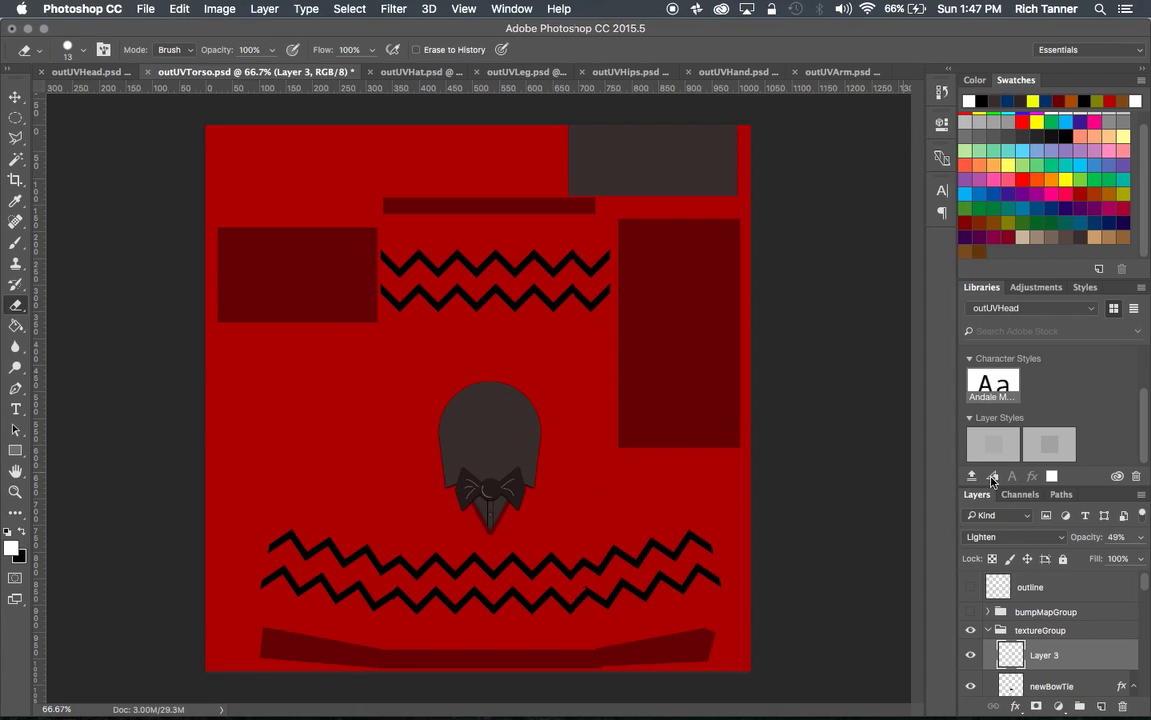
click(971, 587)
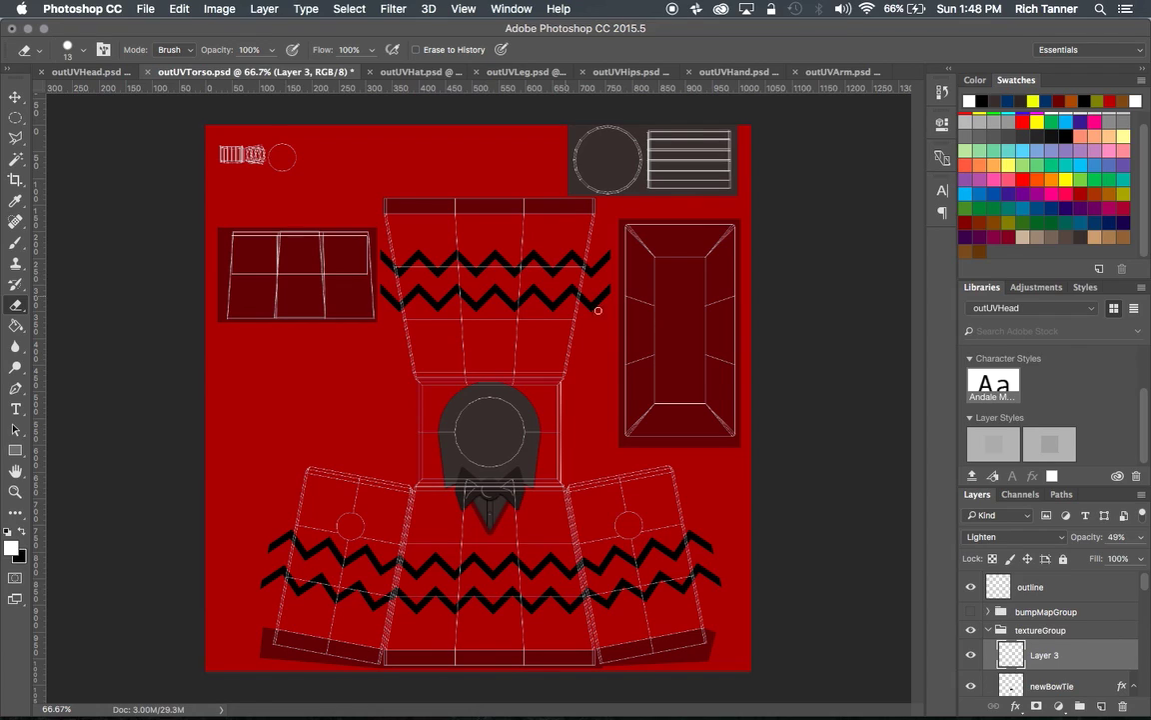
key(ctrl+comma)
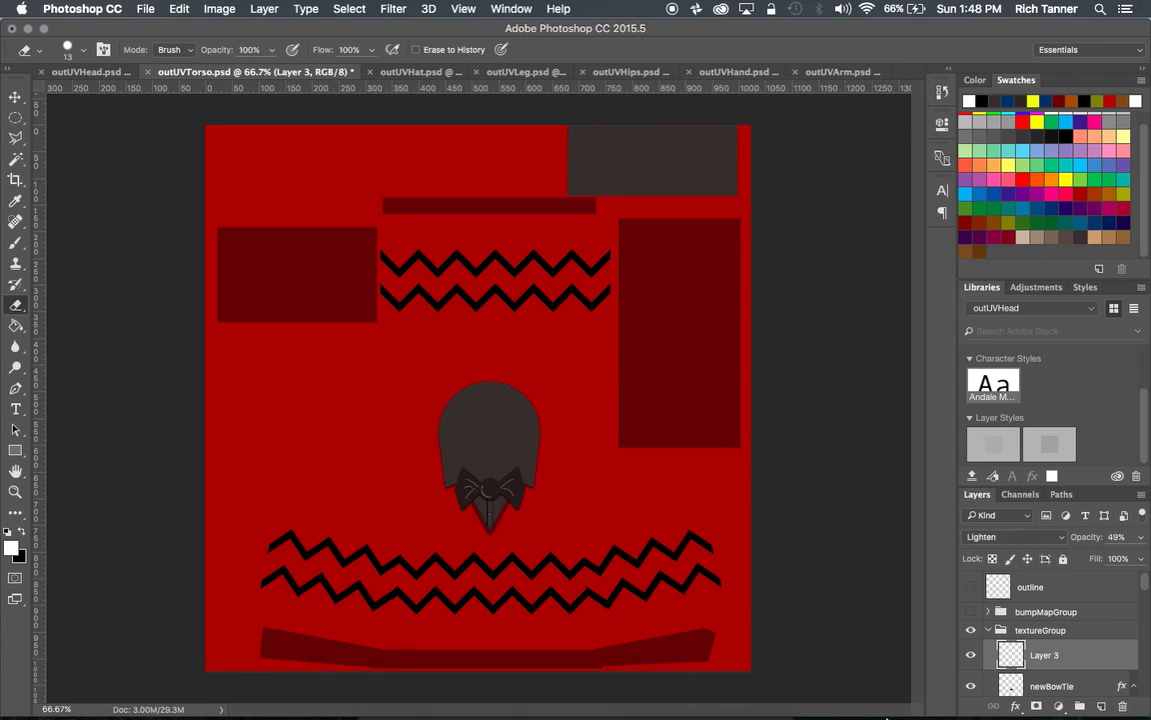
Show the bumpMapGroup over the torso texture and set the document zoom to 100%
click(971, 612)
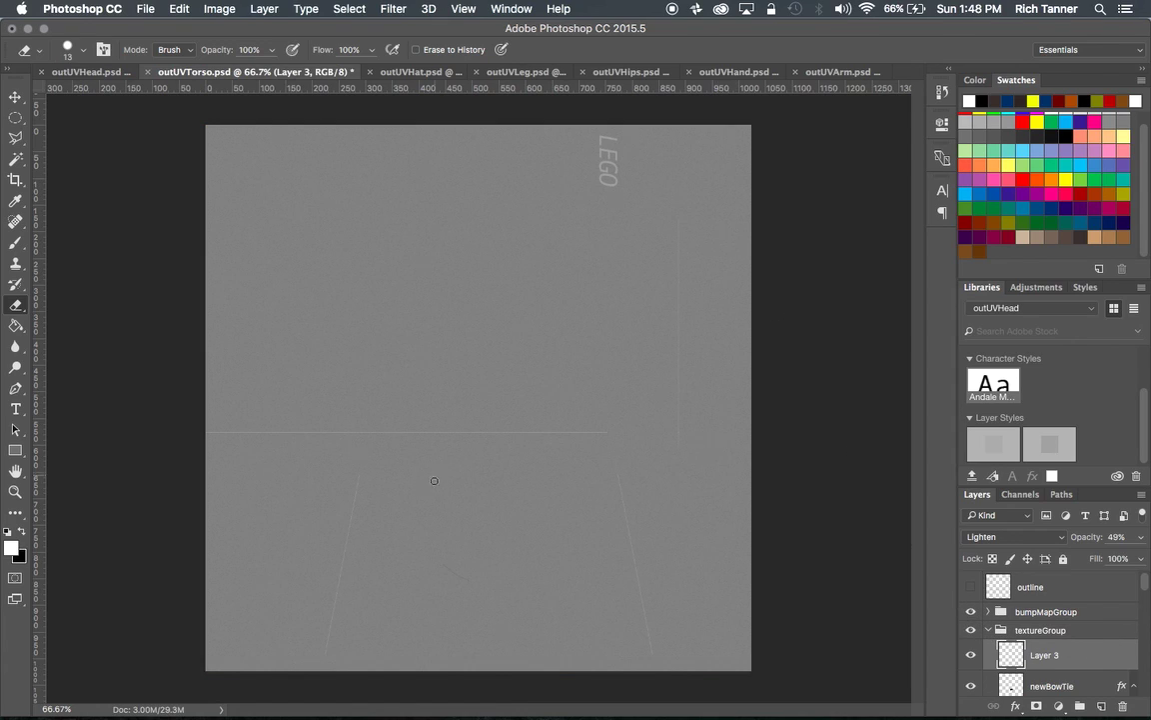
click(62, 708)
text(100)
key(Return)
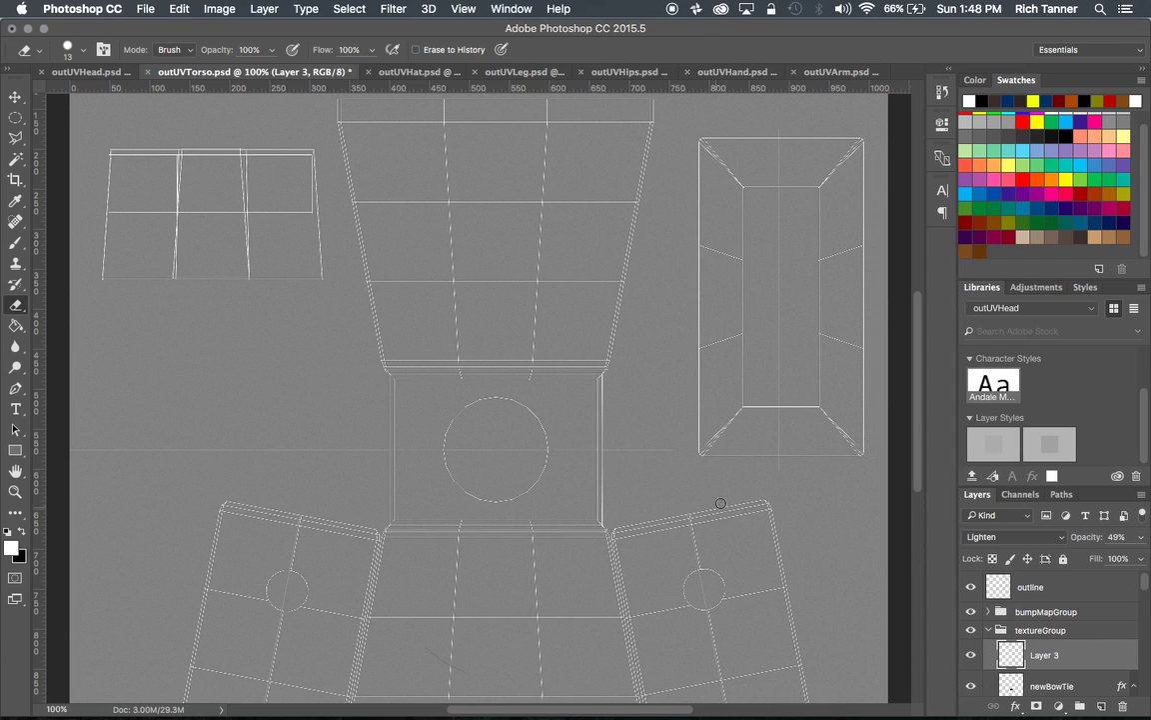
Compare the bump map with and without the UV outline, examining the LEGO lettering, seam lines and front crease
click(970, 588)
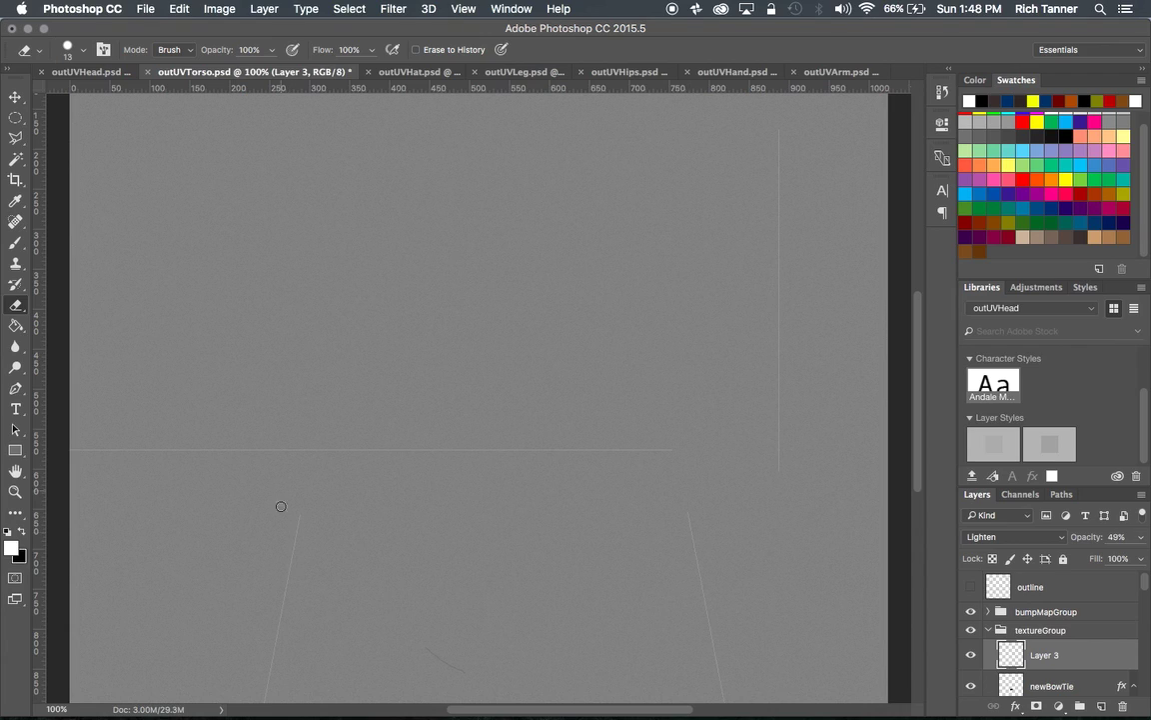
key(ctrl+z)
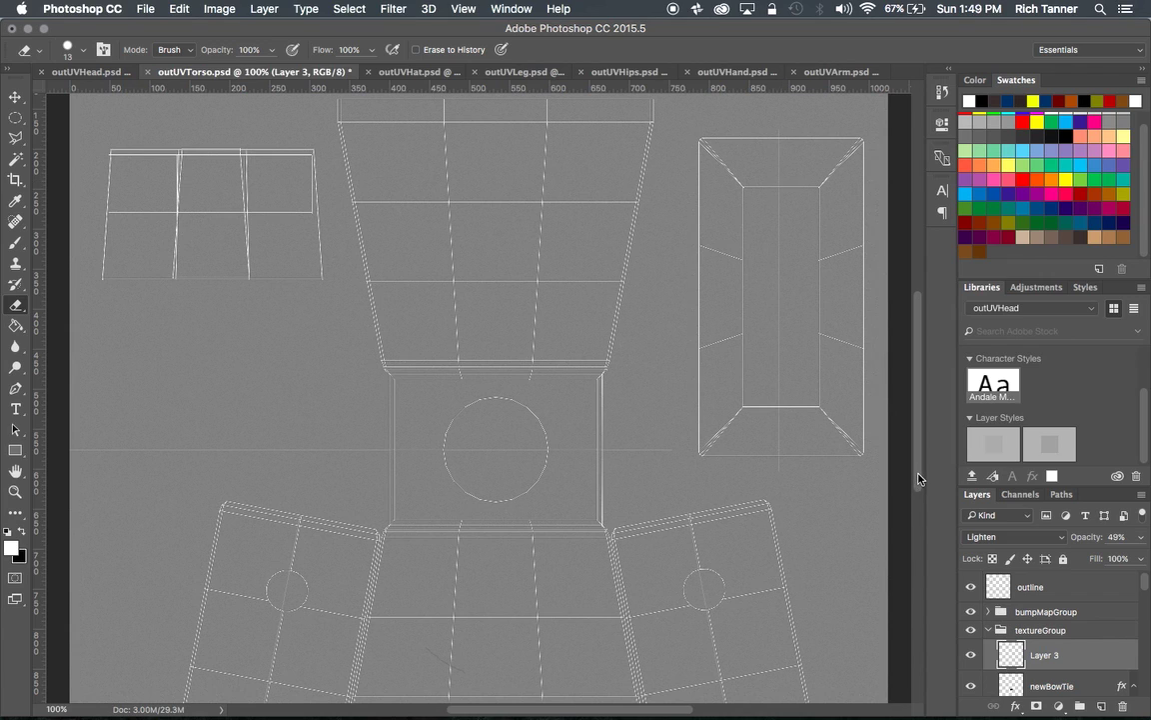
drag(920, 469, 927, 419)
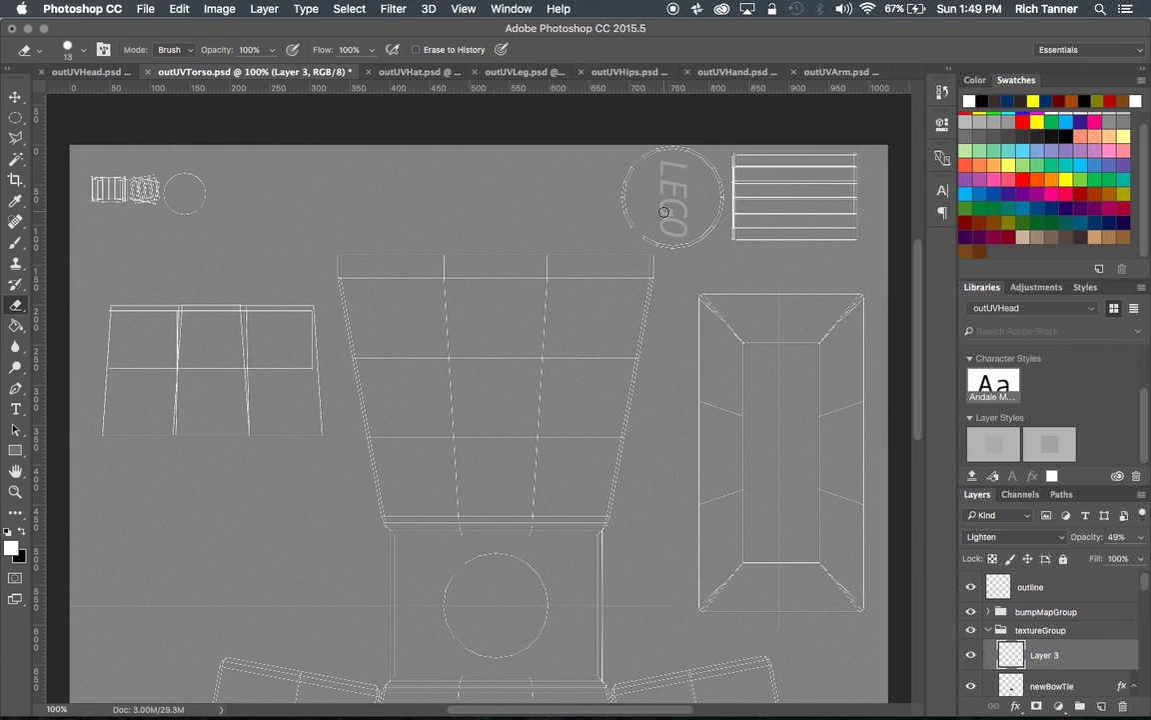
drag(919, 402, 921, 476)
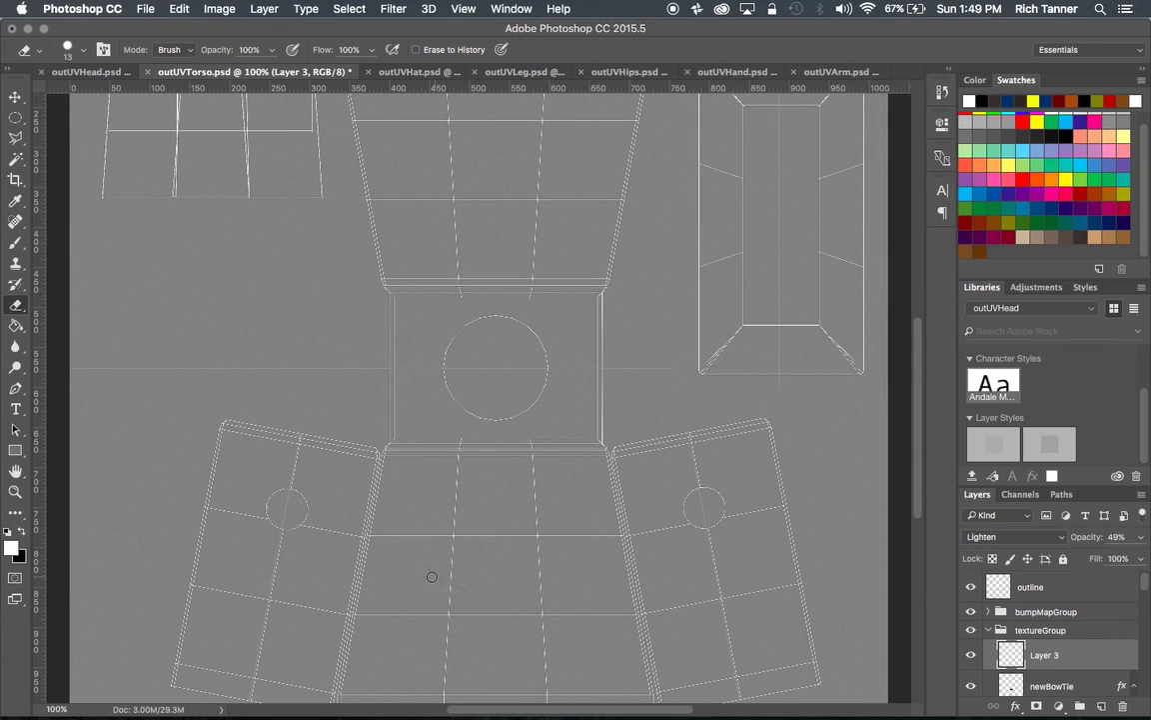
mouse_move(915, 397)
mouse_down()
mouse_move(917, 411)
mouse_move(917, 401)
mouse_up()
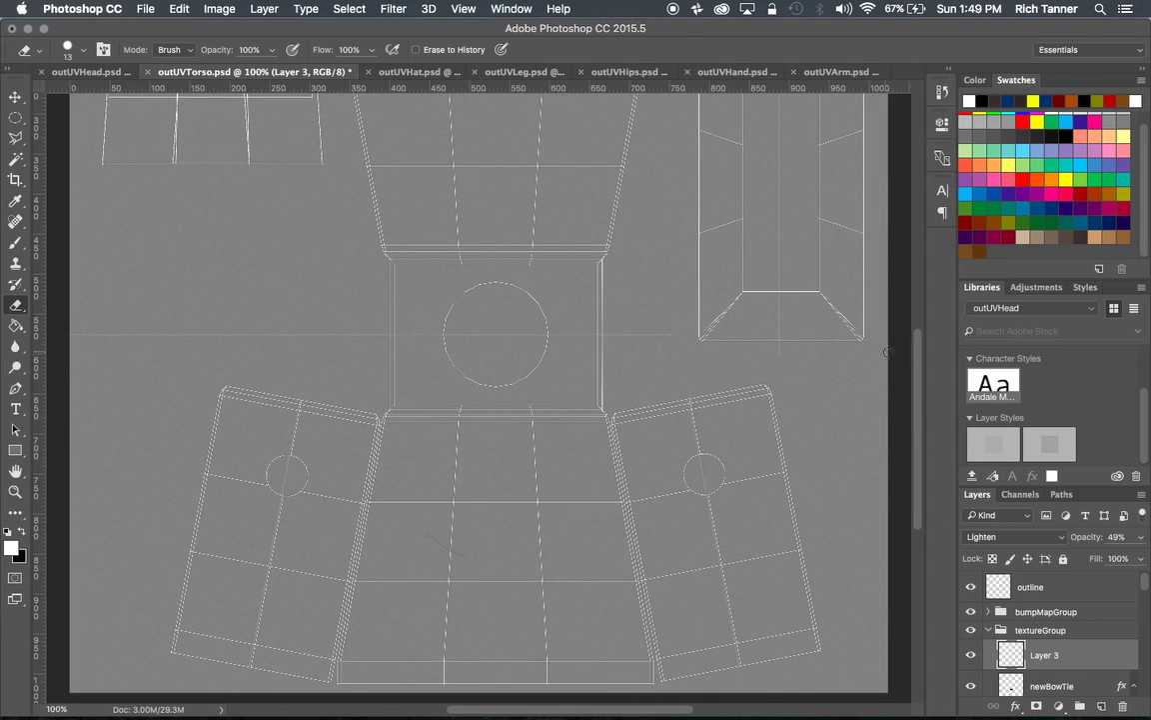
drag(911, 368, 914, 285)
Toggle Layer 3's visibility off and on, and collapse the textureGroup
click(972, 655)
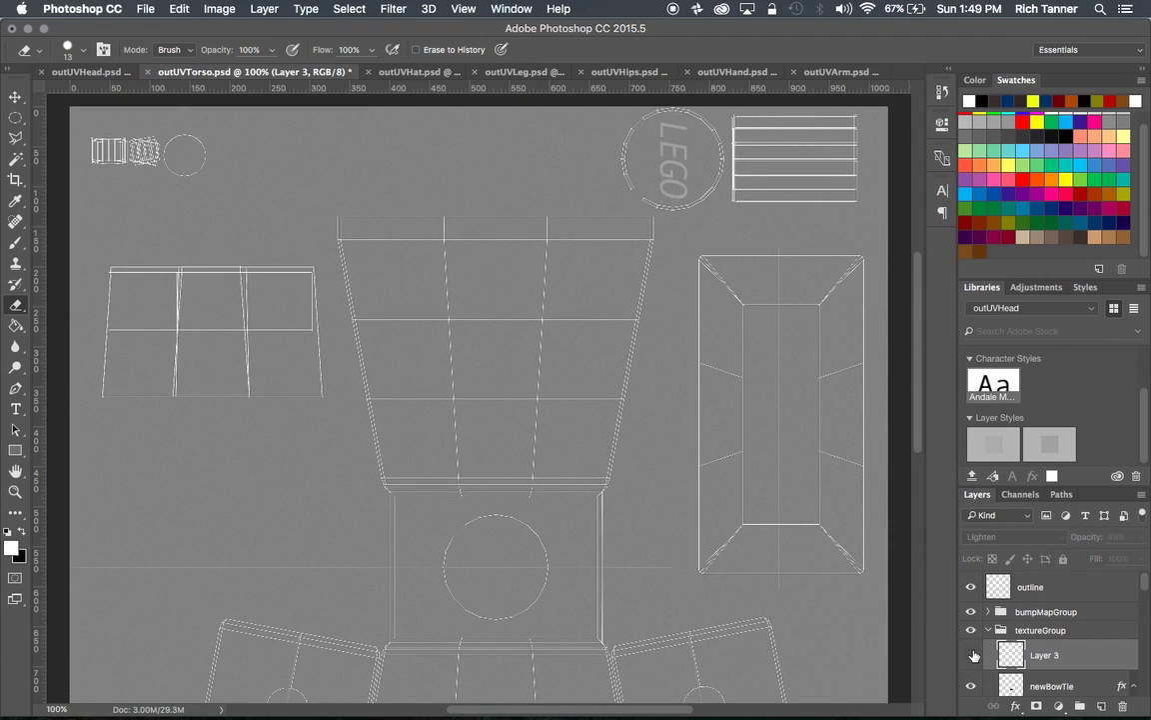
click(972, 654)
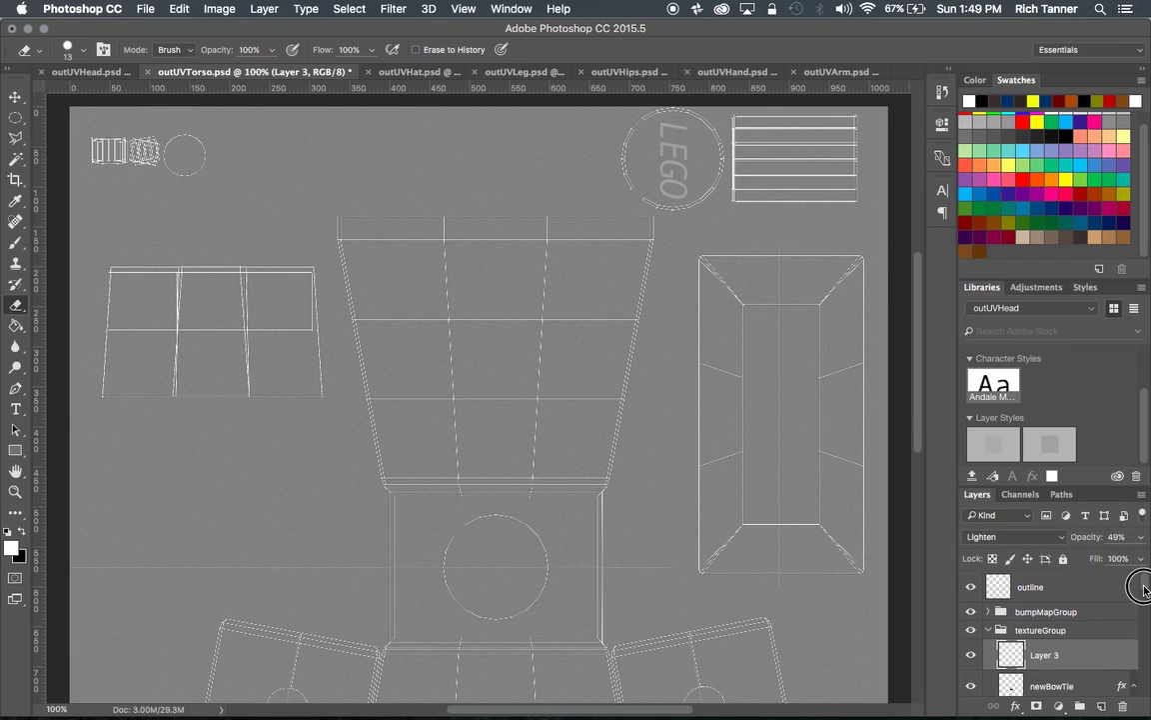
scroll(1146, 597, down, 2)
scroll(1139, 610, up, 2)
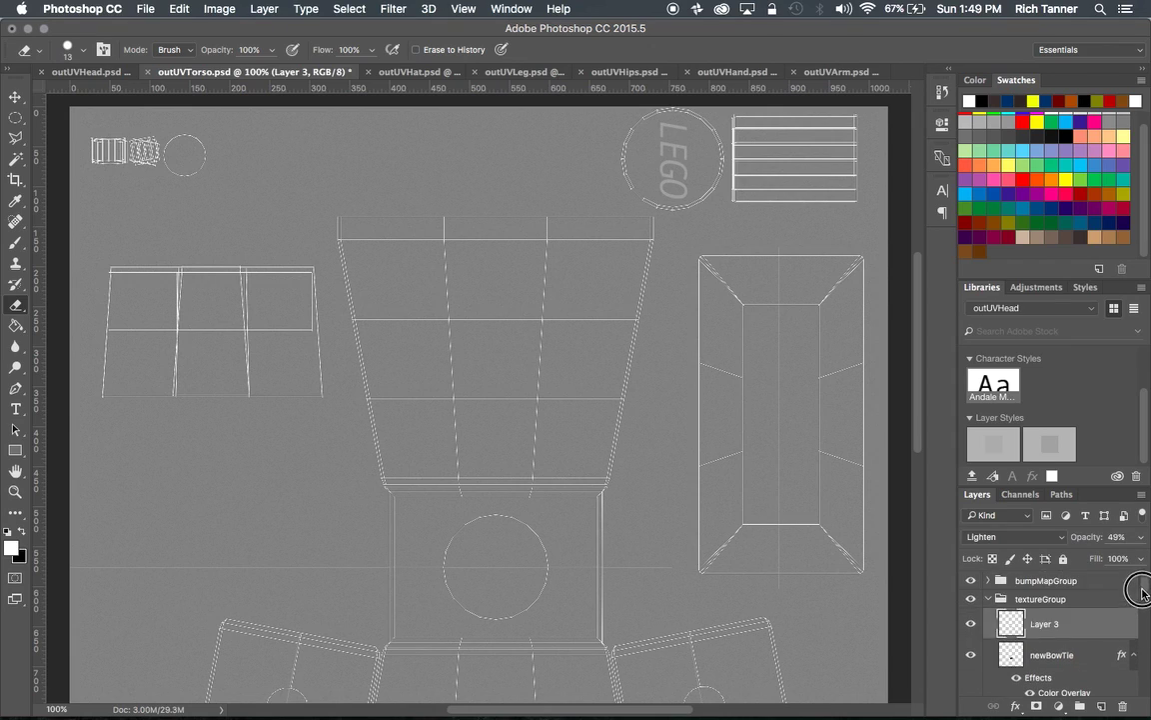
click(988, 630)
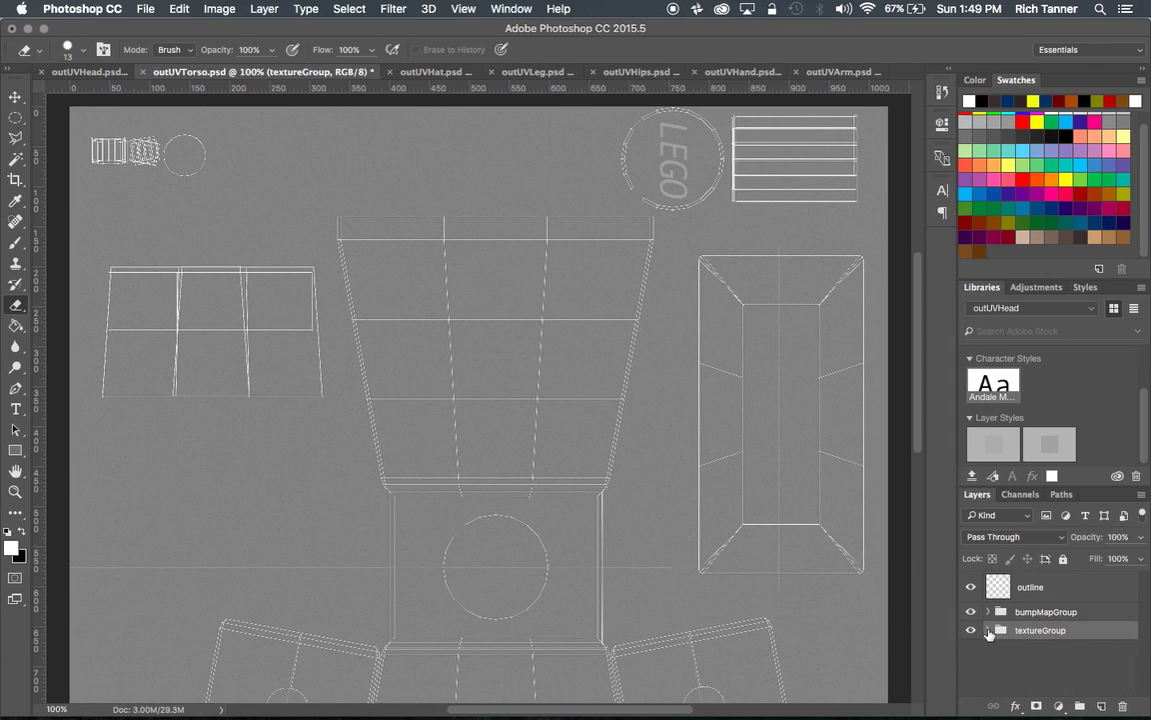
Expand the bumpMapGroup, select its LEGO text layer and look through the group's layers
click(999, 612)
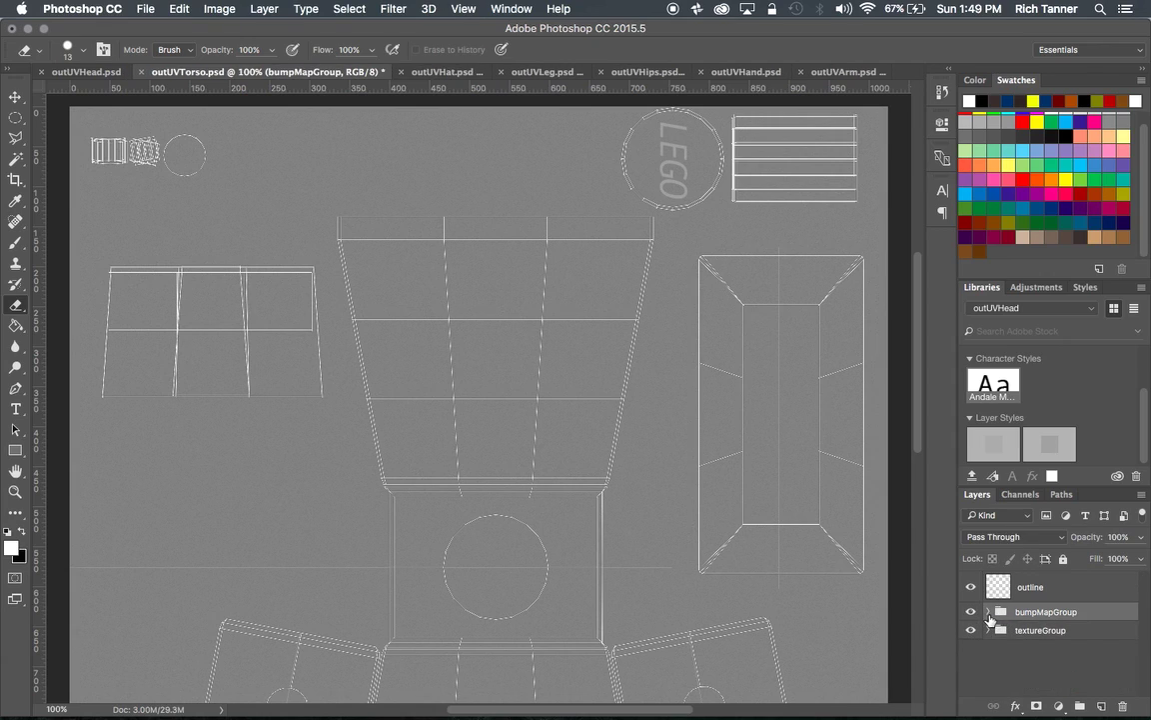
click(988, 610)
click(1028, 636)
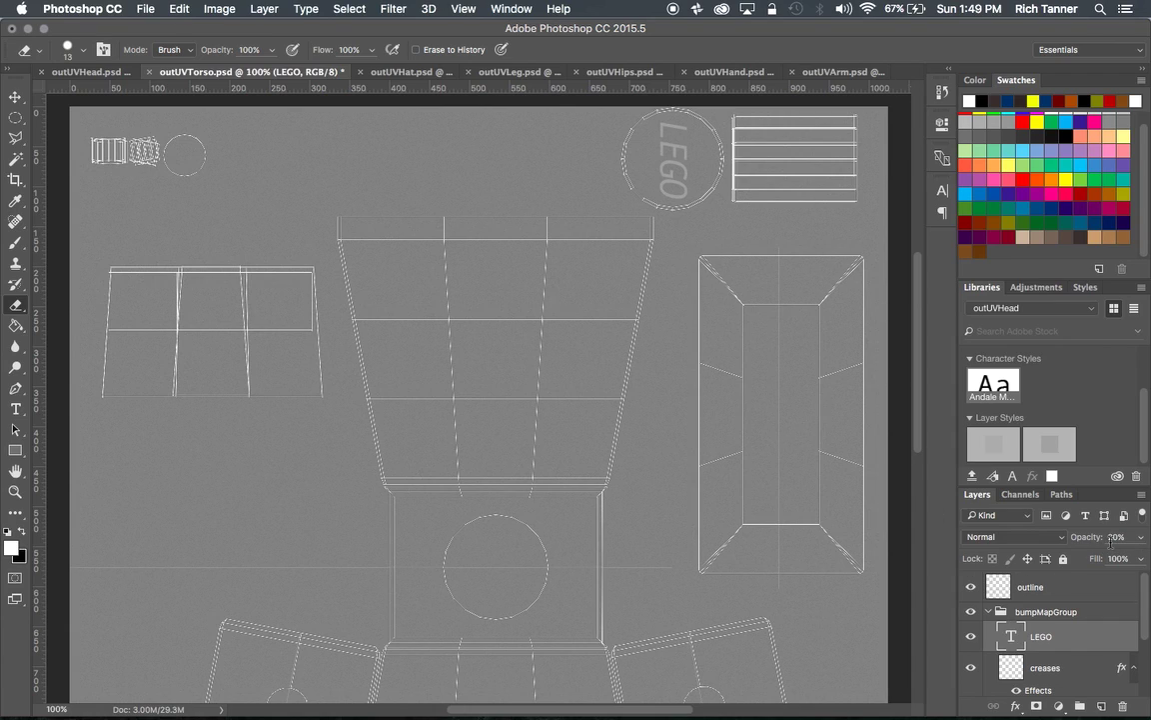
click(1144, 587)
drag(1145, 588, 1147, 601)
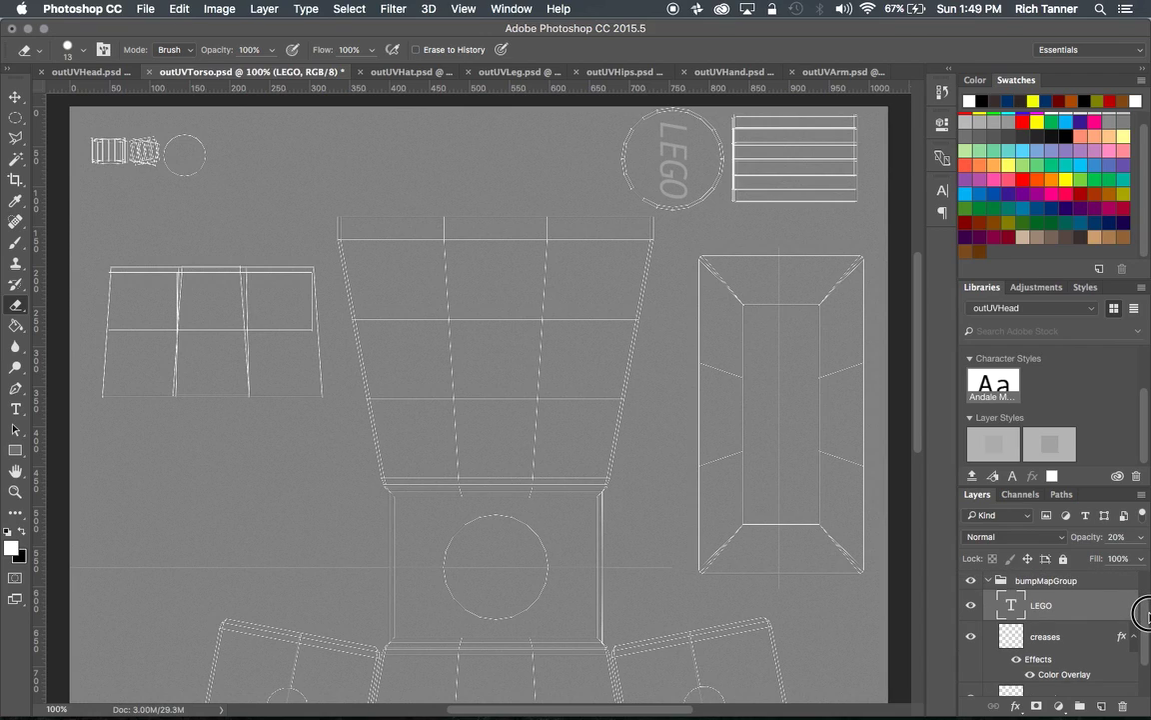
Select the torso's creases layer and examine its Color Overlay settings and layer opacity
drag(1146, 615, 1146, 617)
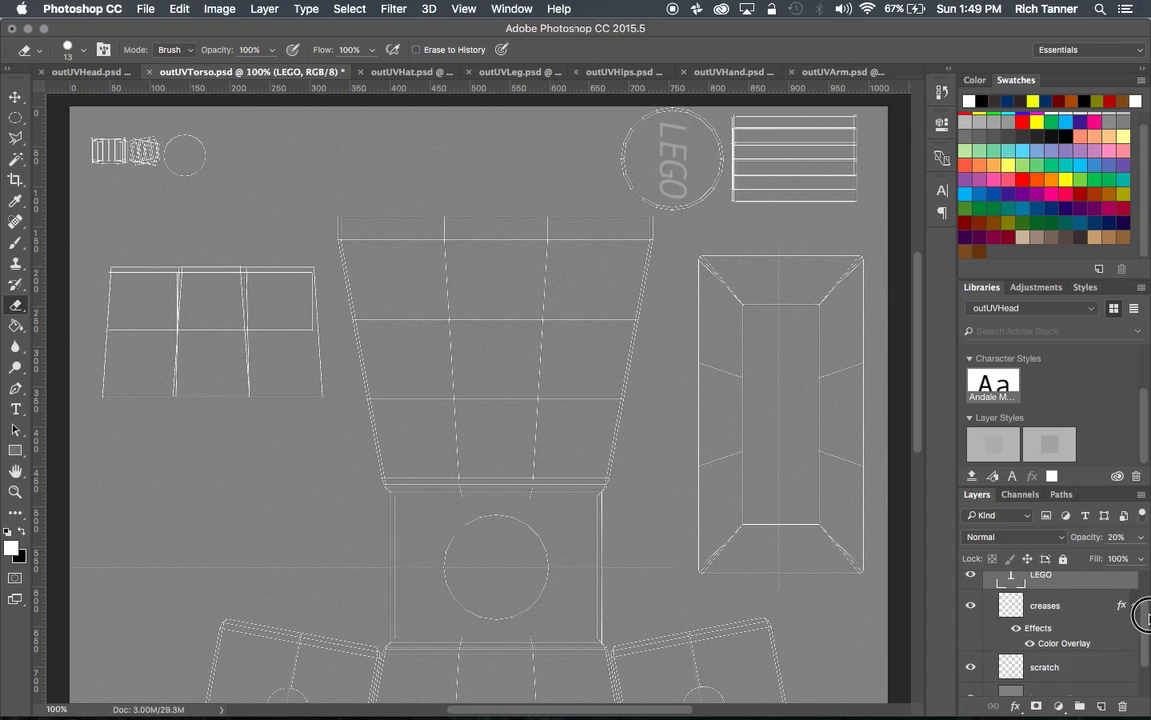
click(1046, 605)
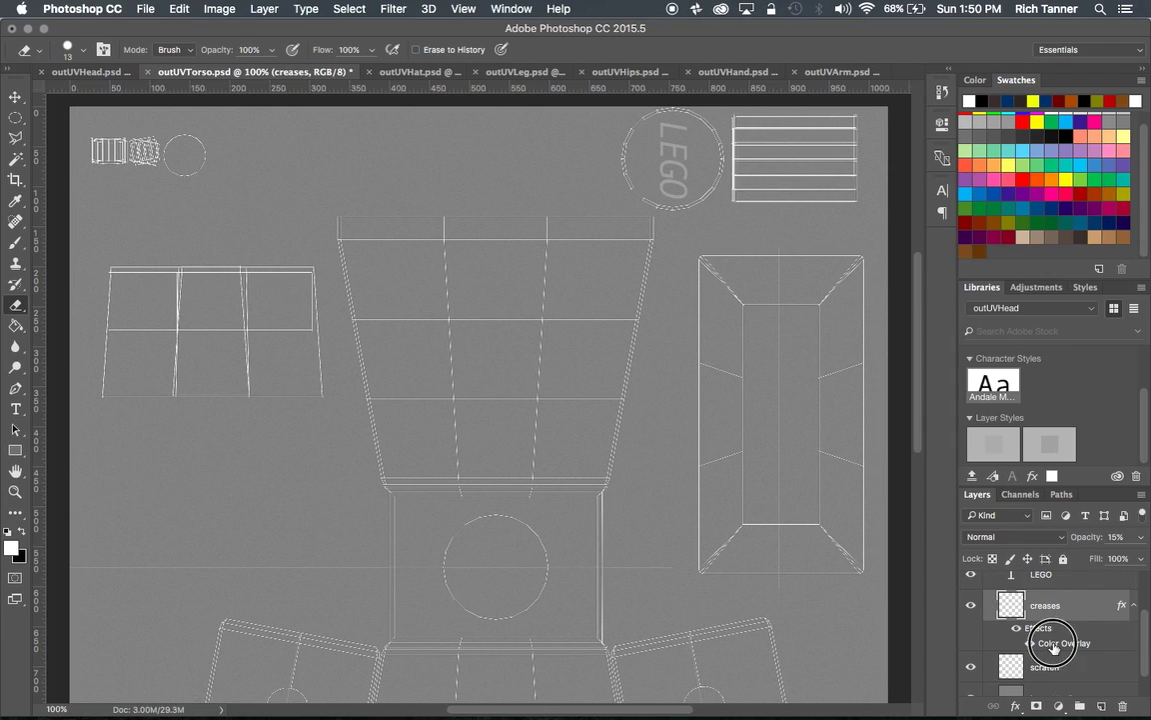
double_click(1054, 644)
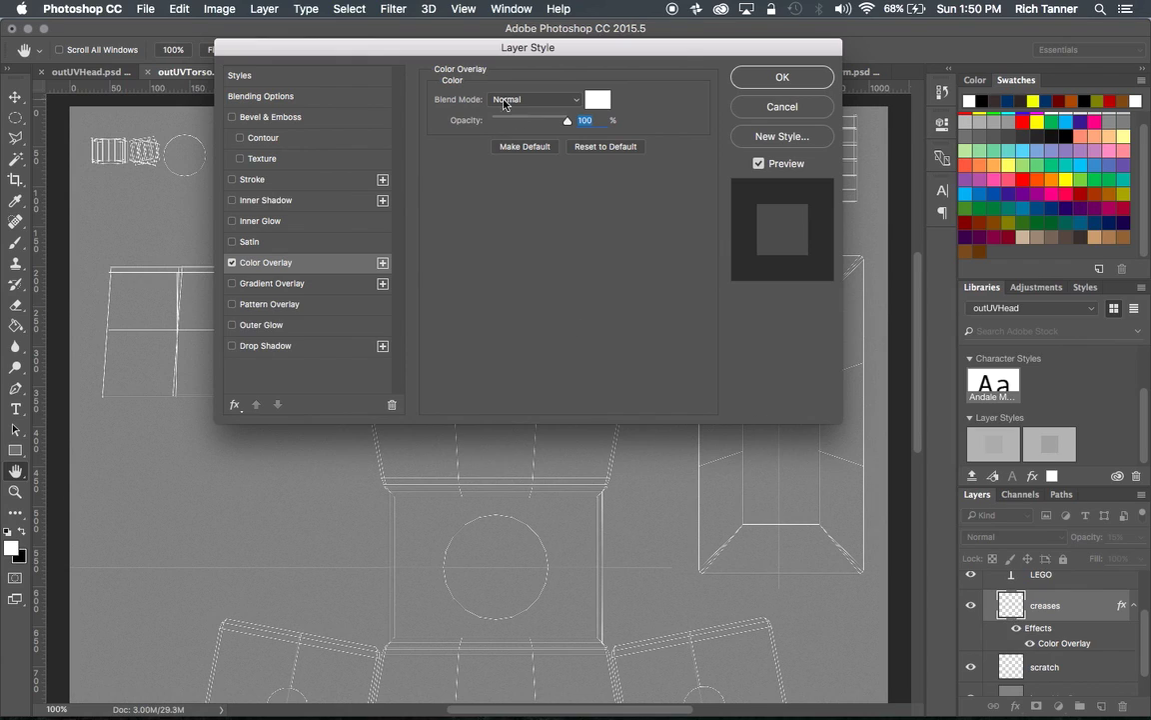
key(Return)
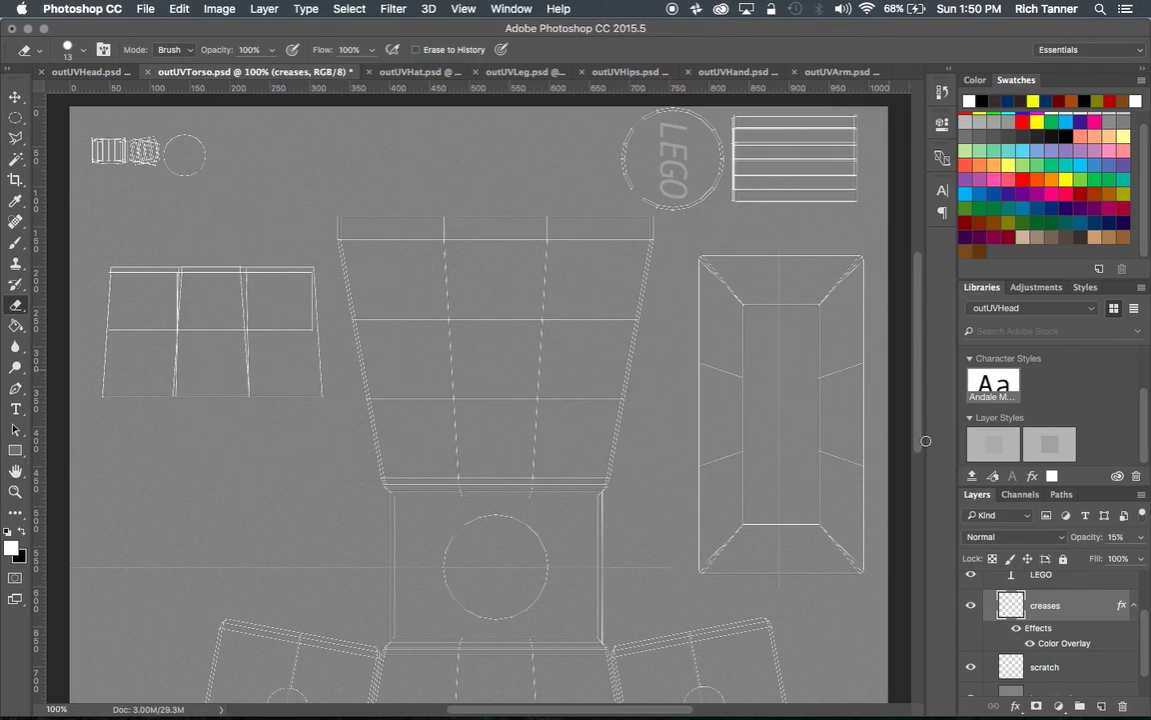
click(1114, 537)
drag(920, 386, 920, 352)
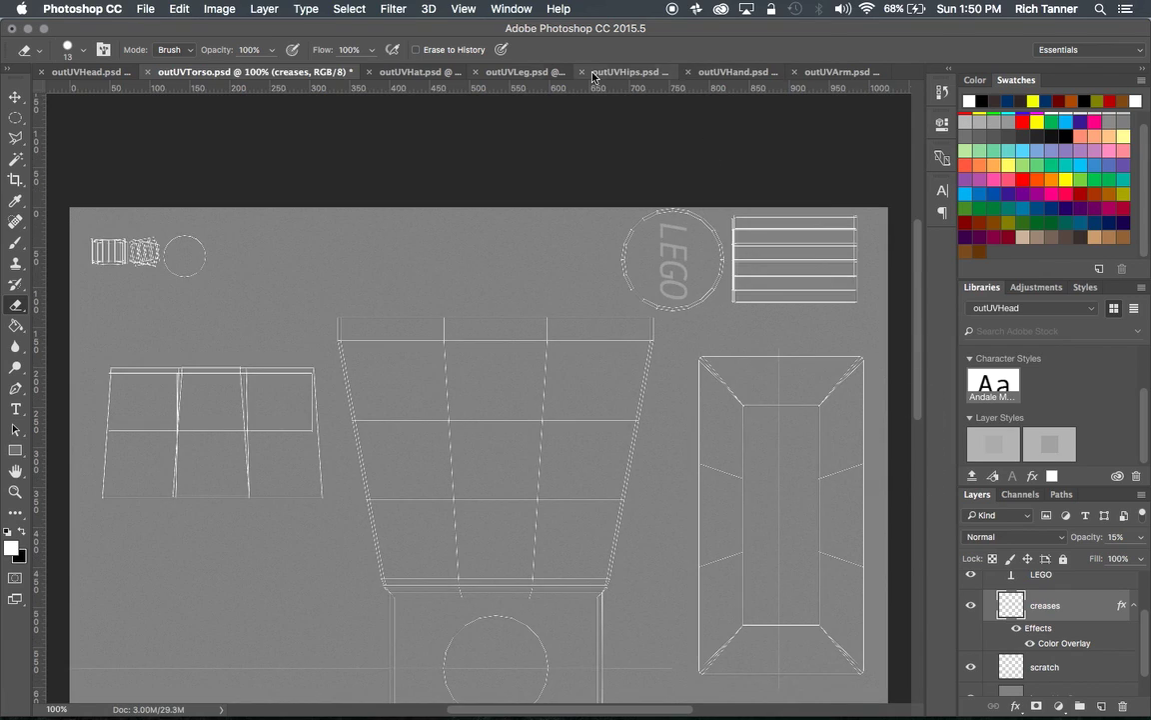
Switch to outUVHat.psd and compare the hat's colour texture with its rivet bump map by toggling bumpLayers
click(410, 72)
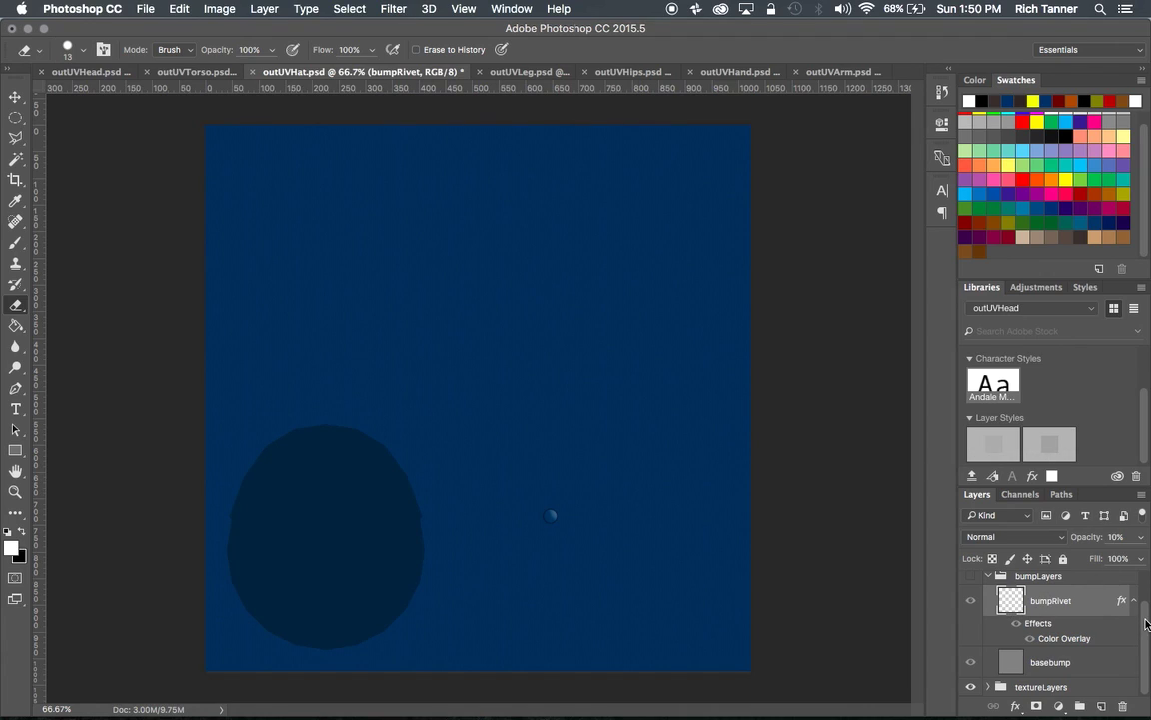
drag(1146, 612, 1145, 582)
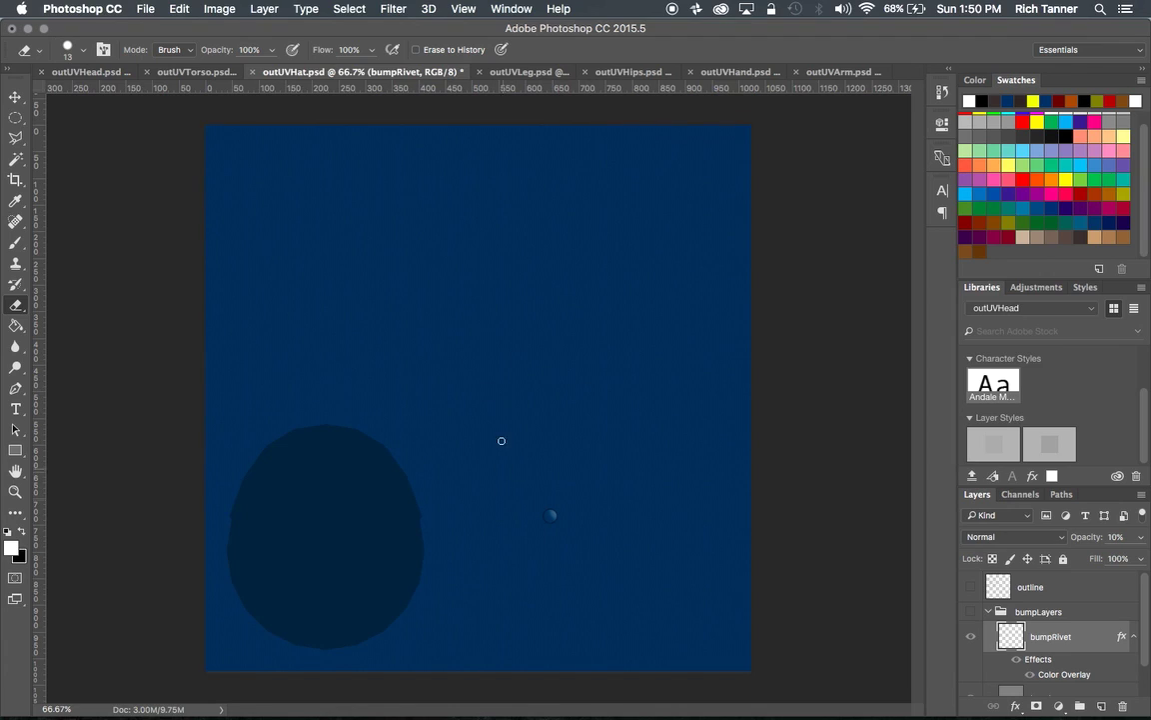
click(972, 612)
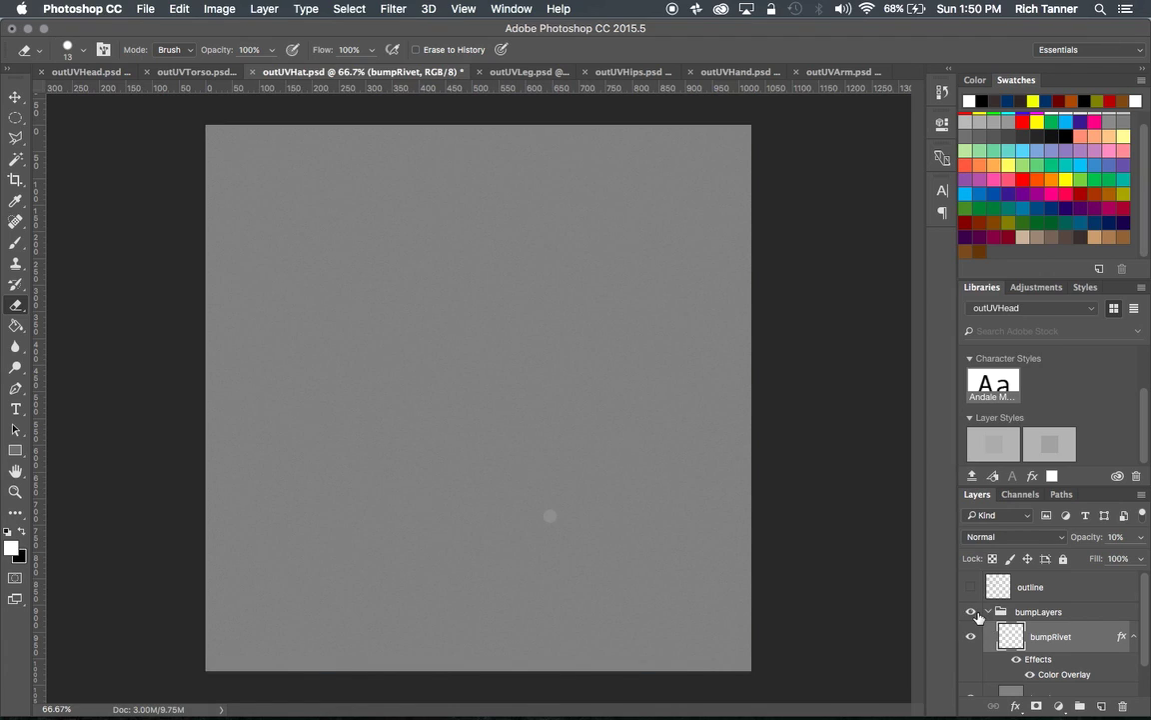
click(971, 612)
click(970, 612)
click(971, 613)
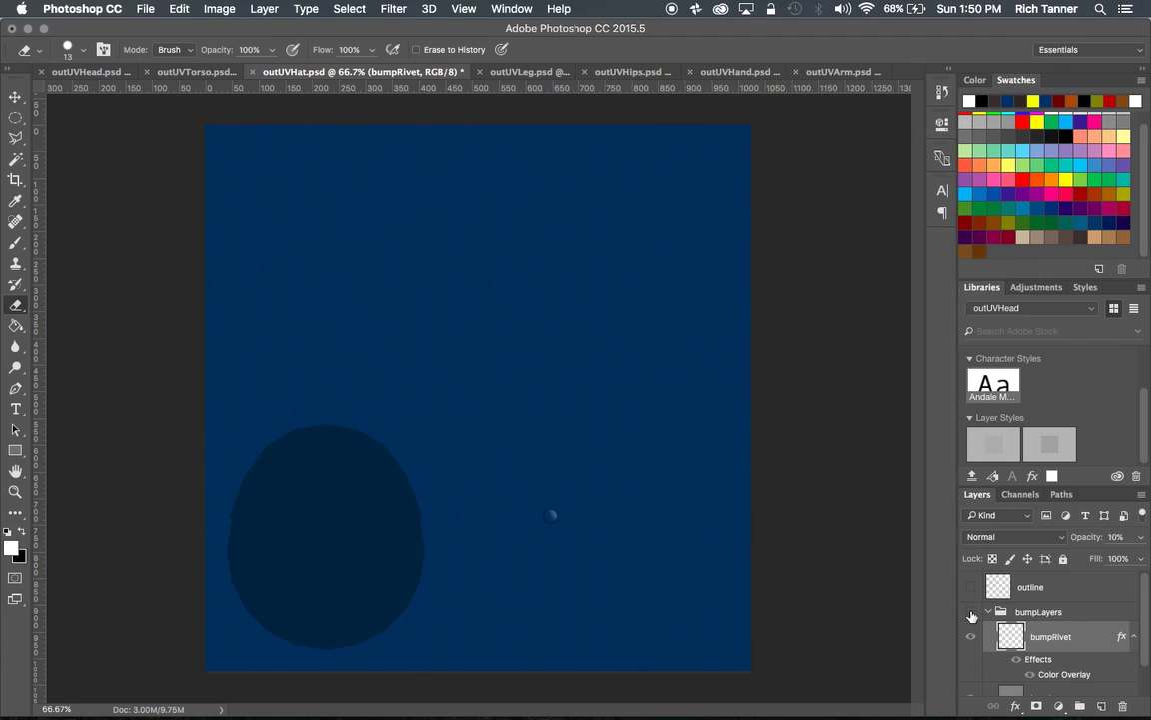
Switch to outUVLeg.psd and compare the leg's colour texture with and without the UV outline
click(515, 72)
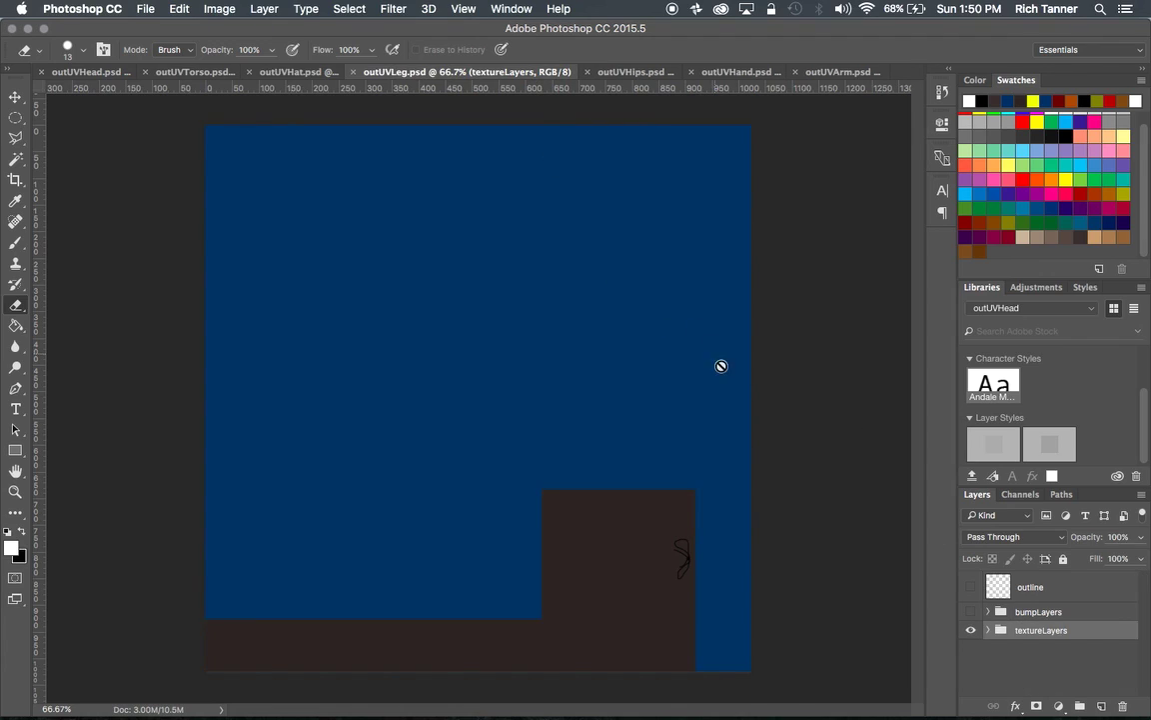
click(975, 587)
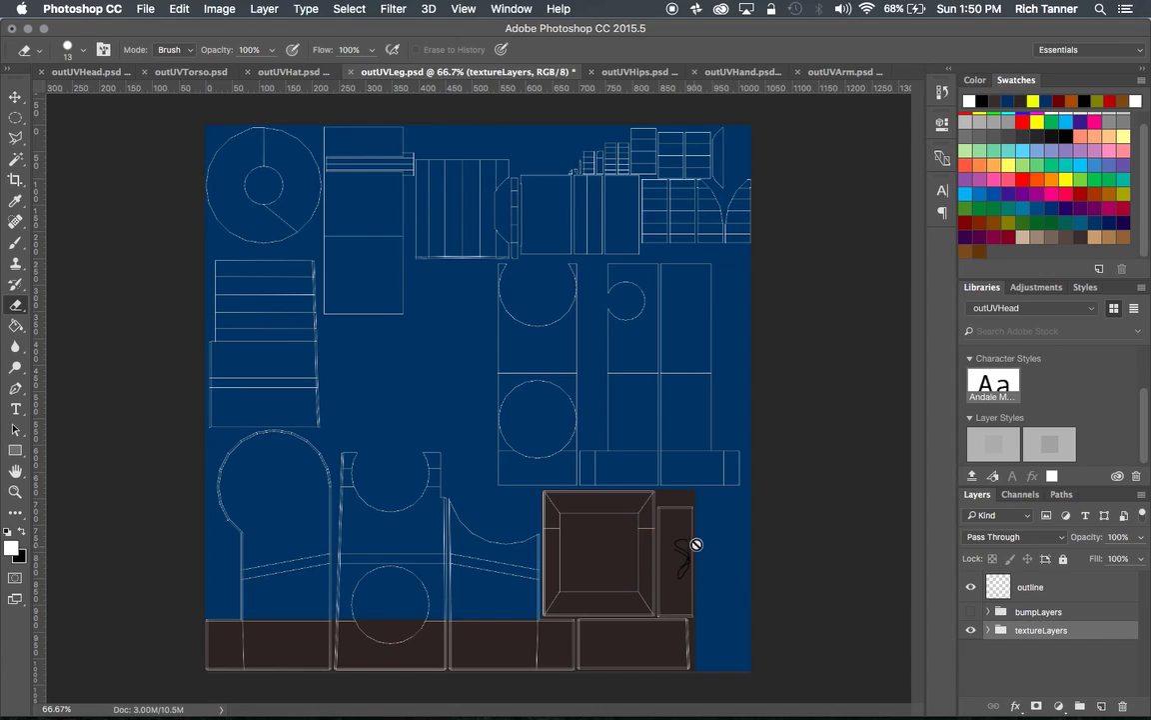
click(971, 592)
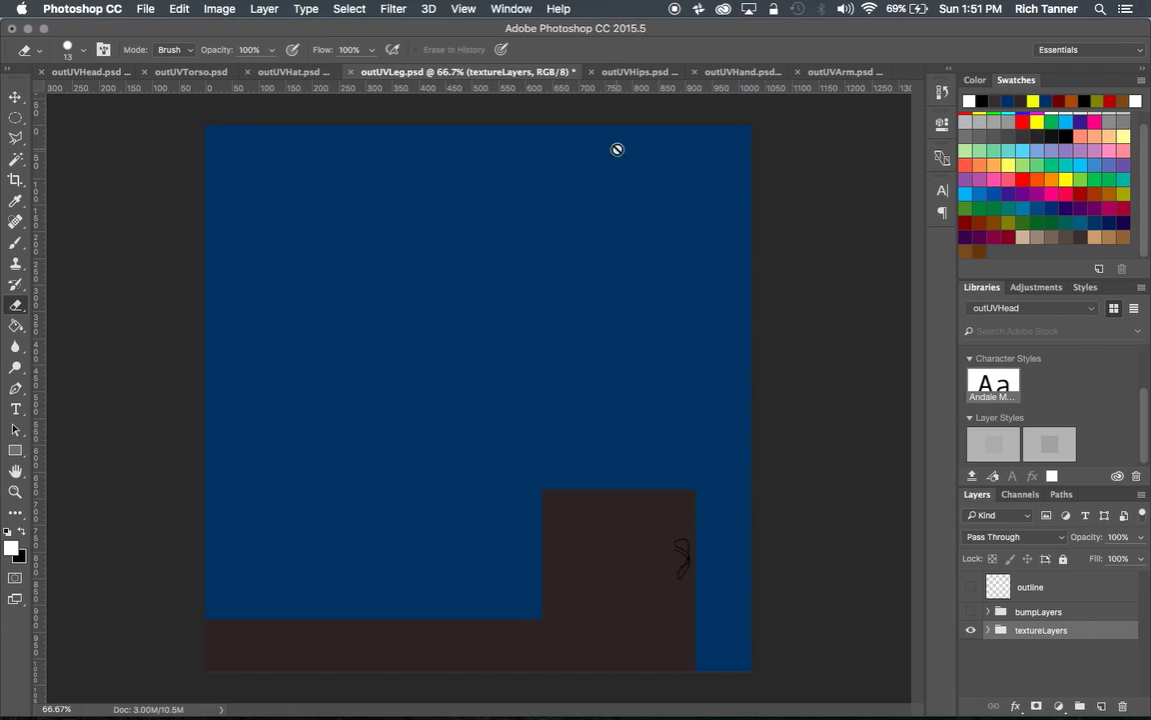
Show the bumpLayers group over the leg texture and compare the bump map with and without the UV outline
click(969, 612)
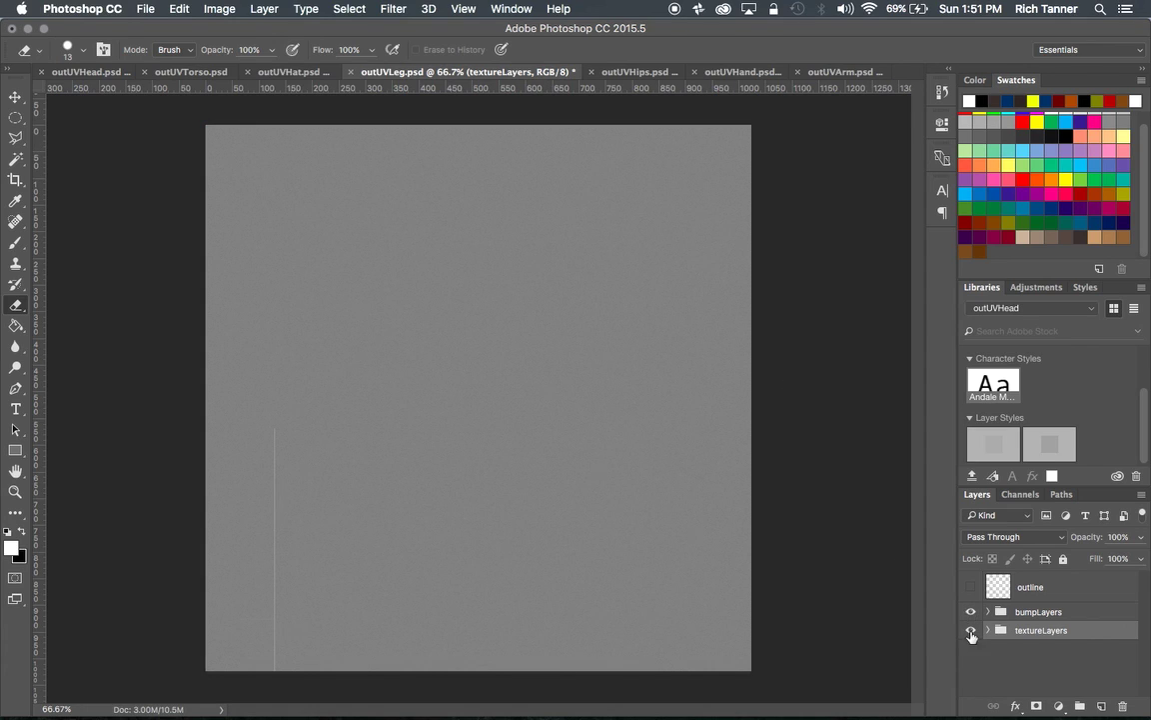
click(971, 589)
click(972, 590)
click(971, 590)
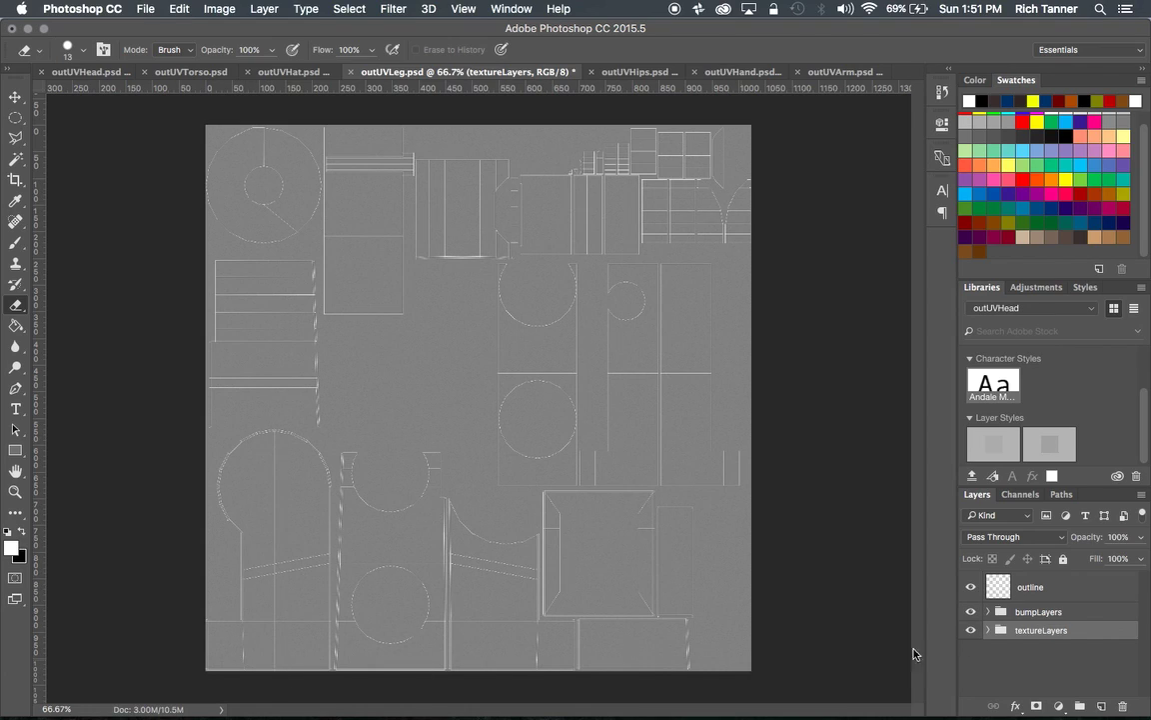
click(970, 591)
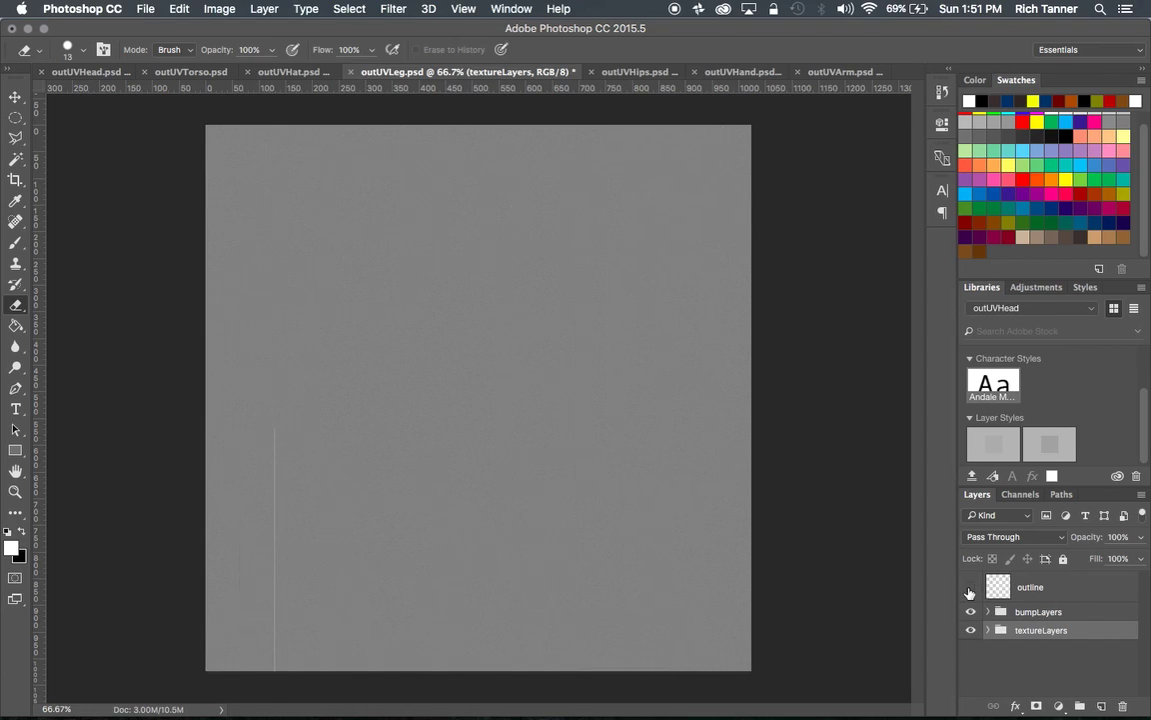
click(265, 623)
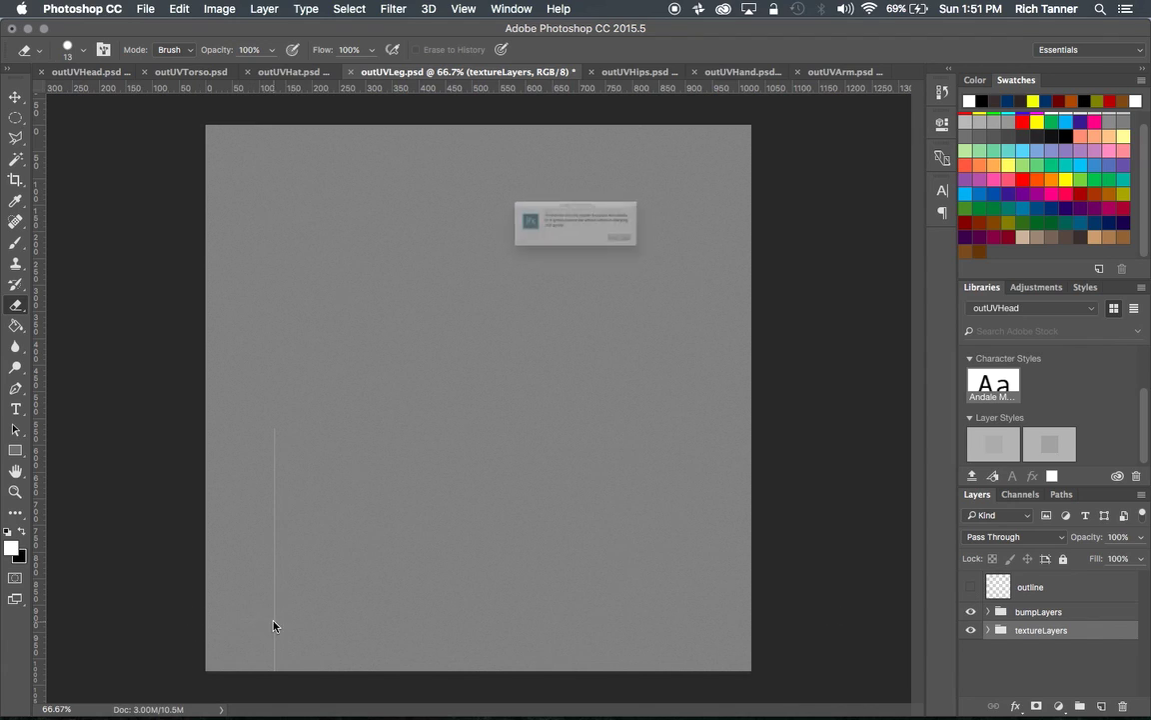
click(669, 258)
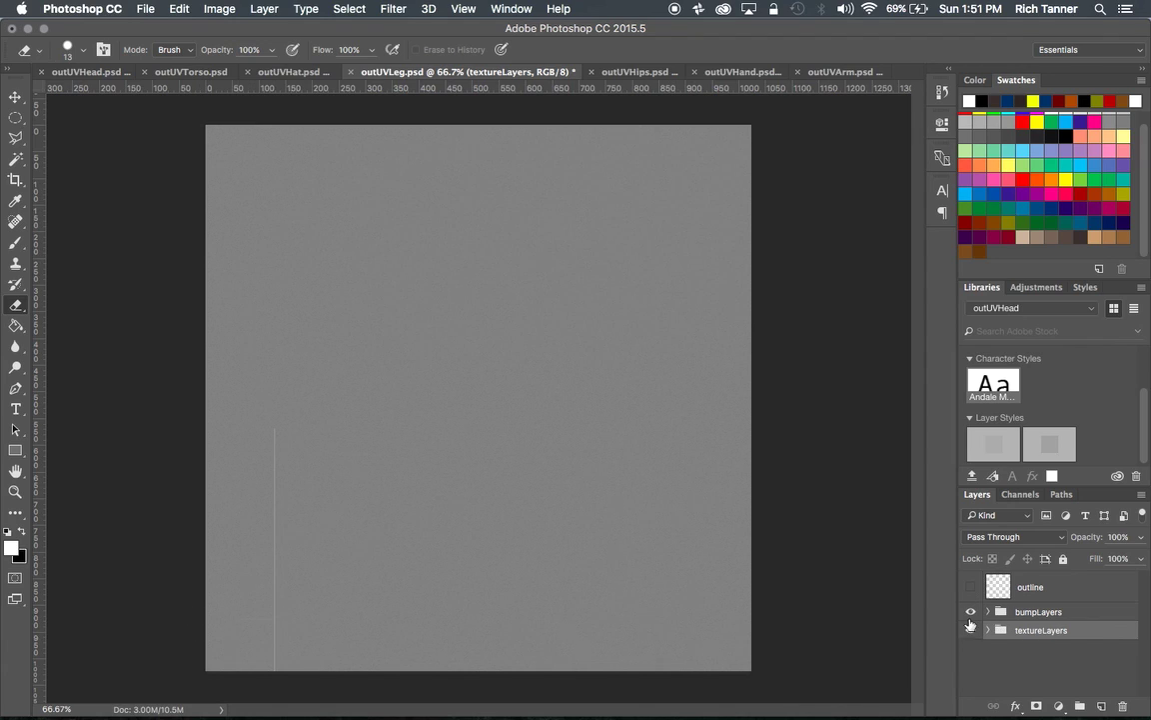
Expand the leg's bumpLayers group and look at its smallerCrease layer, ending with the creases layer selected
click(999, 611)
click(987, 612)
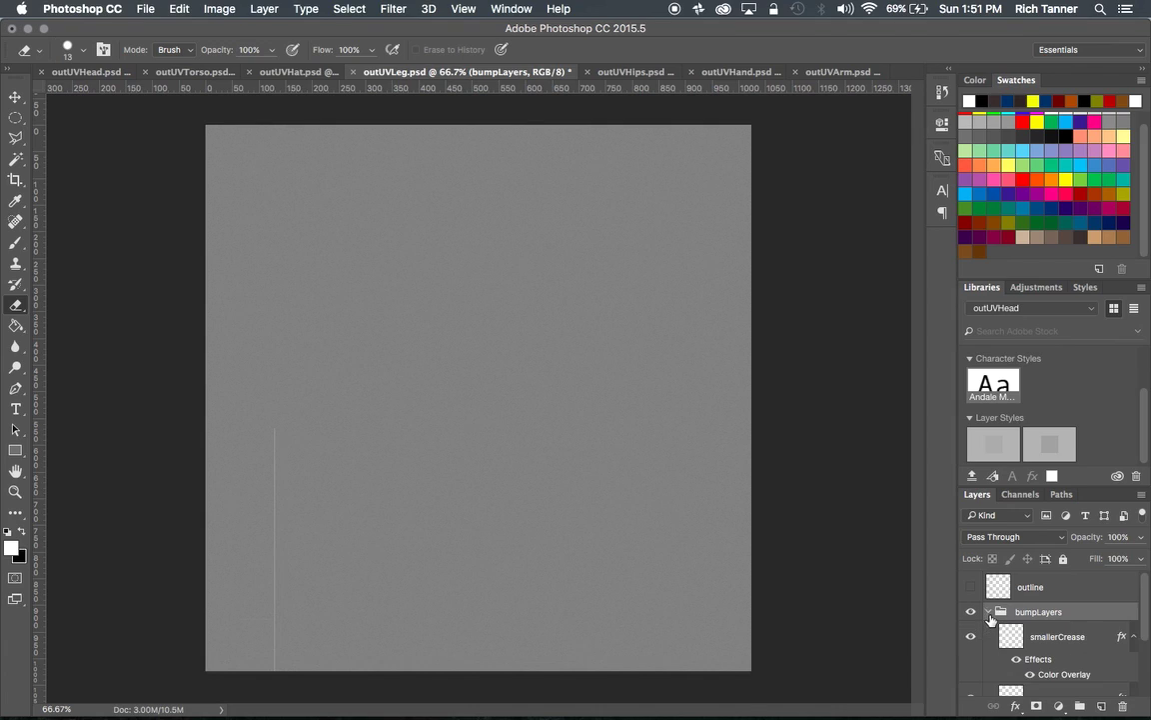
click(1057, 637)
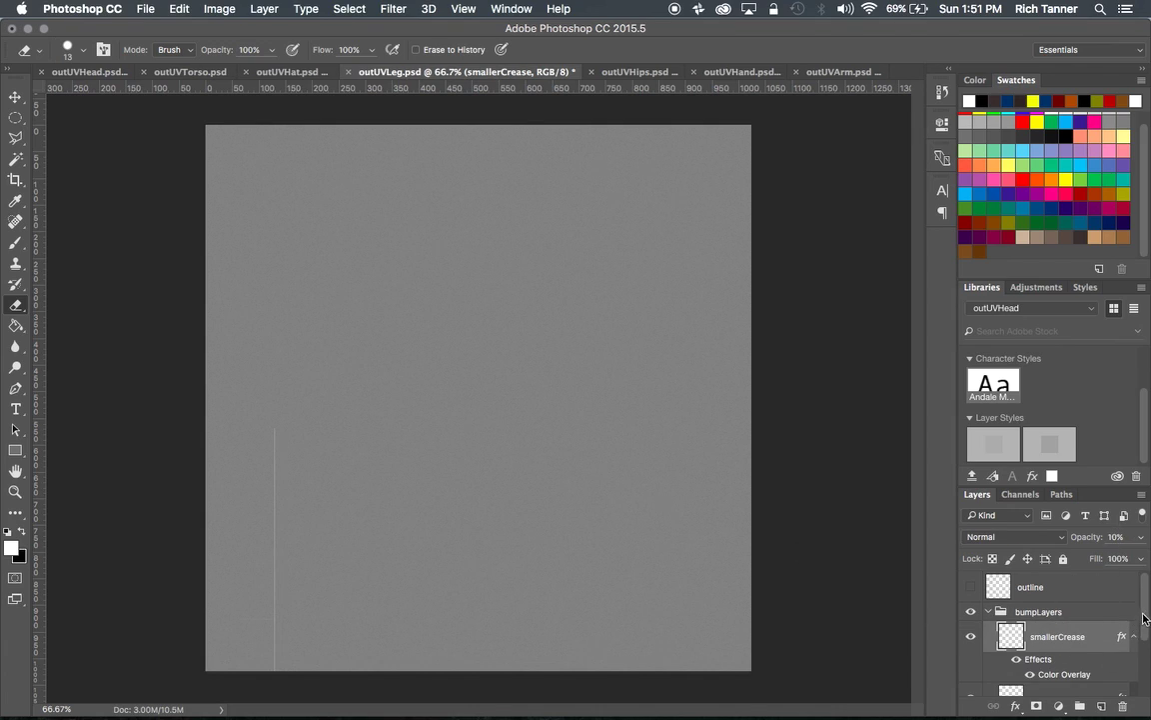
scroll(1134, 612, down, 1)
click(1059, 668)
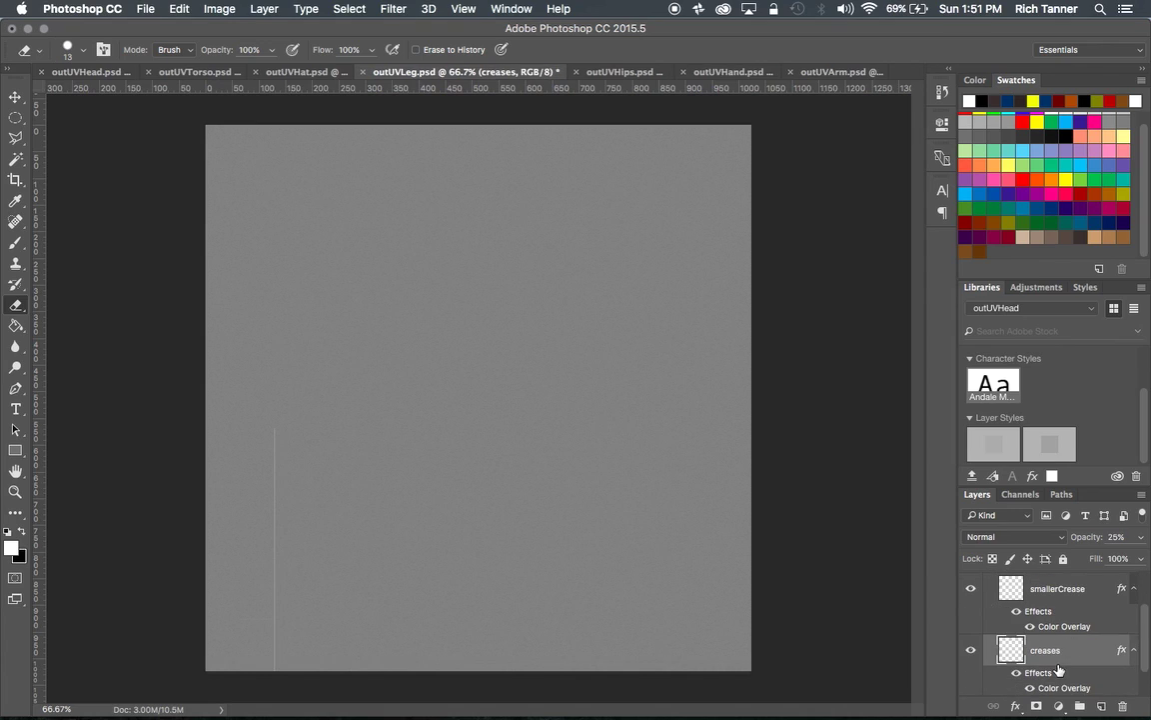
Set the document zoom to 200% and examine the vertical and horizontal creases near the leg map's lower-left corner
click(71, 705)
key(BackSpace)
key(BackSpace)
text(200)
key(Return)
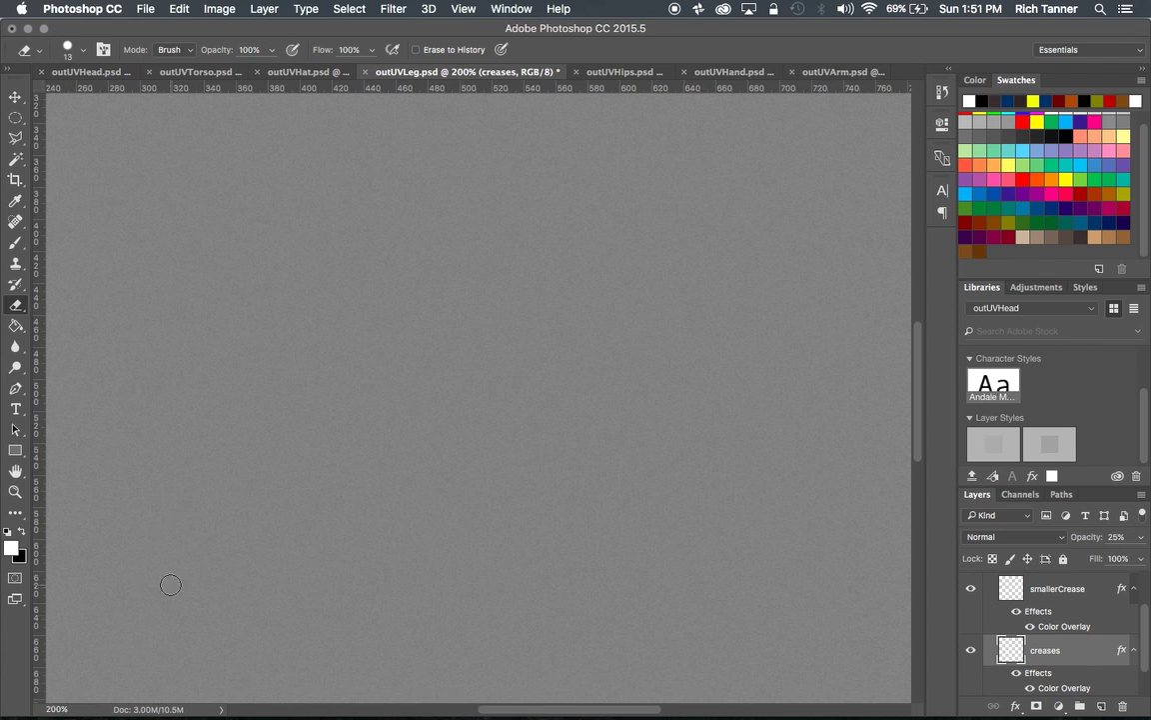
drag(921, 436, 917, 585)
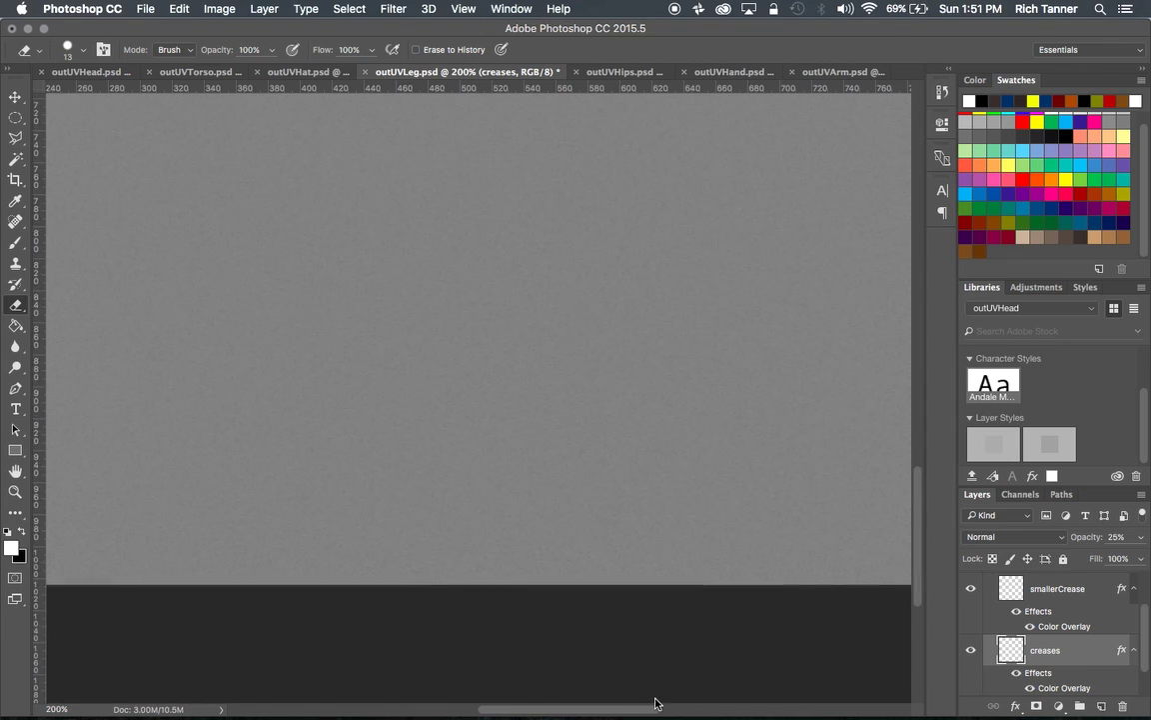
drag(643, 711, 525, 710)
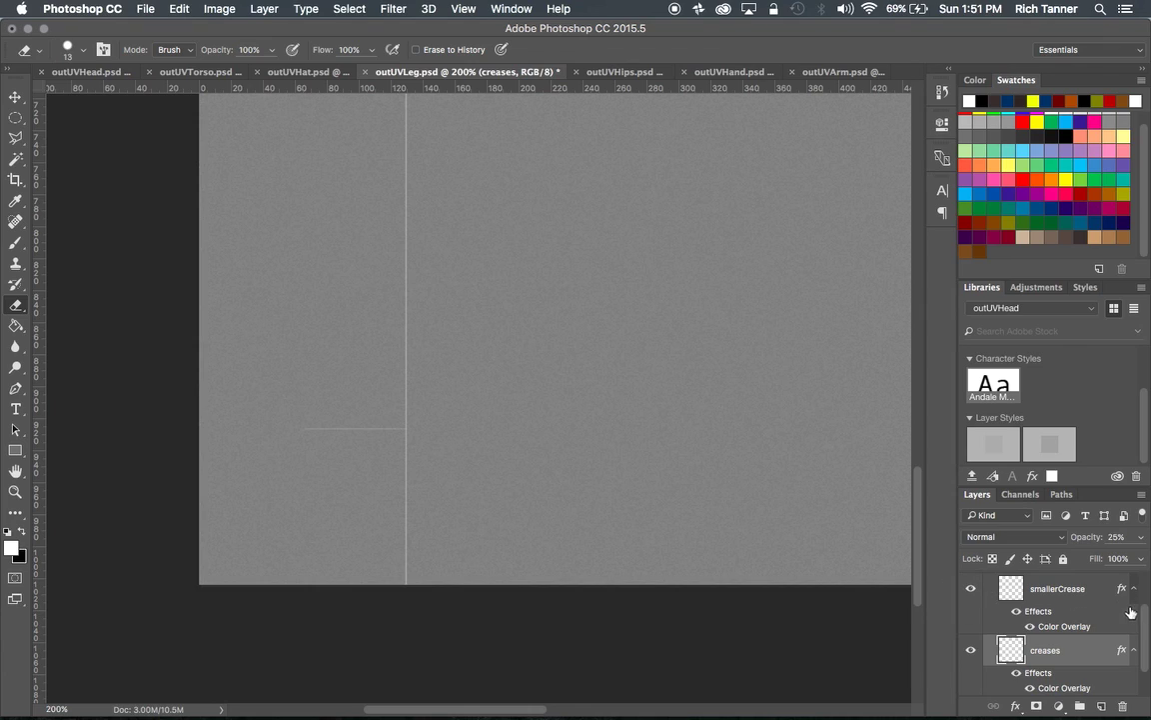
Toggle the UV outline on and off to compare the leg creases with the UV shell edges
scroll(1043, 585, up, 2)
click(970, 588)
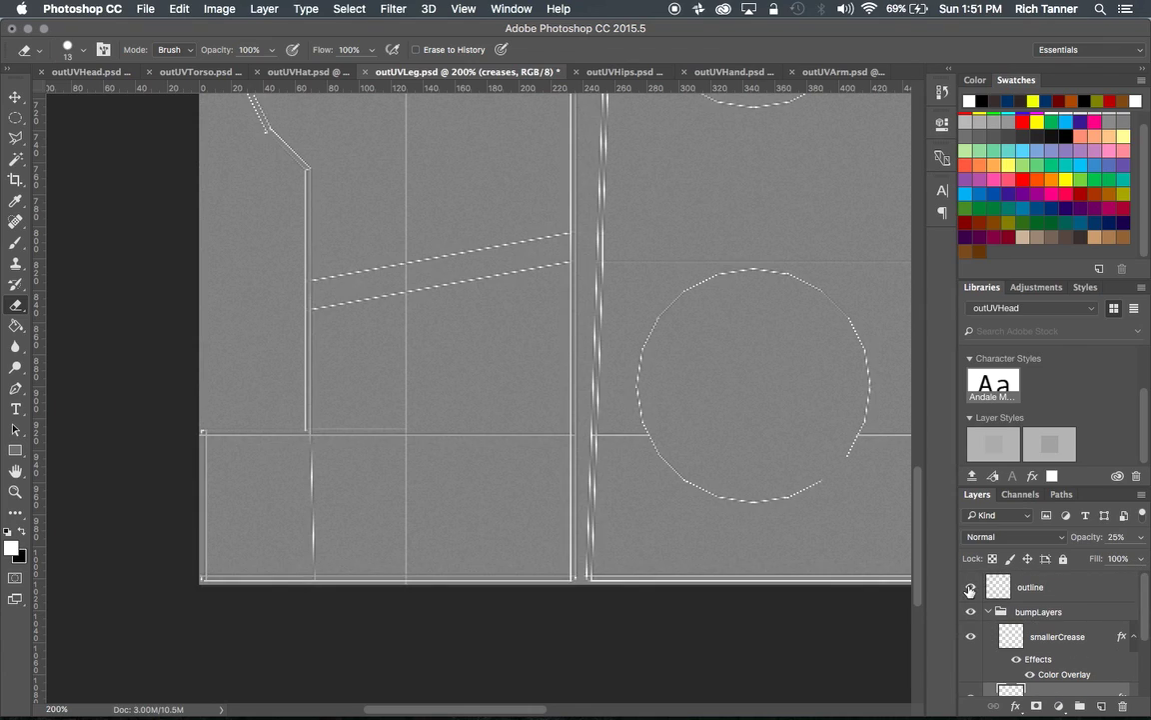
click(969, 590)
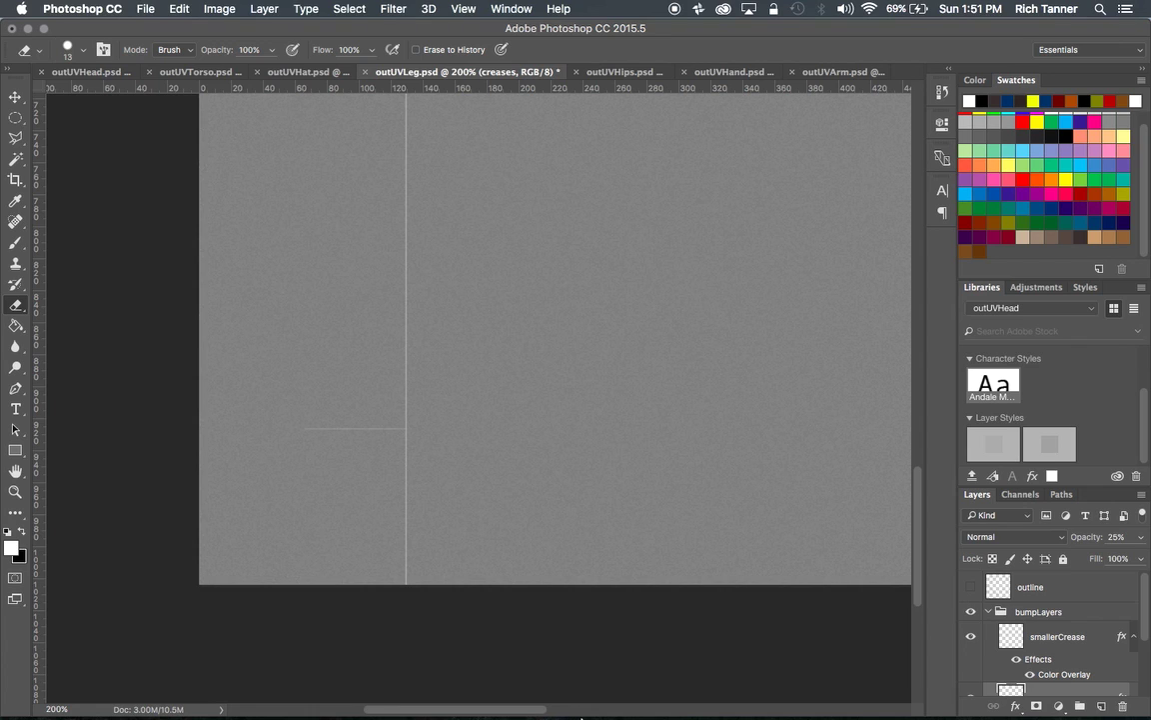
Switch to Maya and examine the crease lines on the side of the minifigure's leg and foot
click(639, 683)
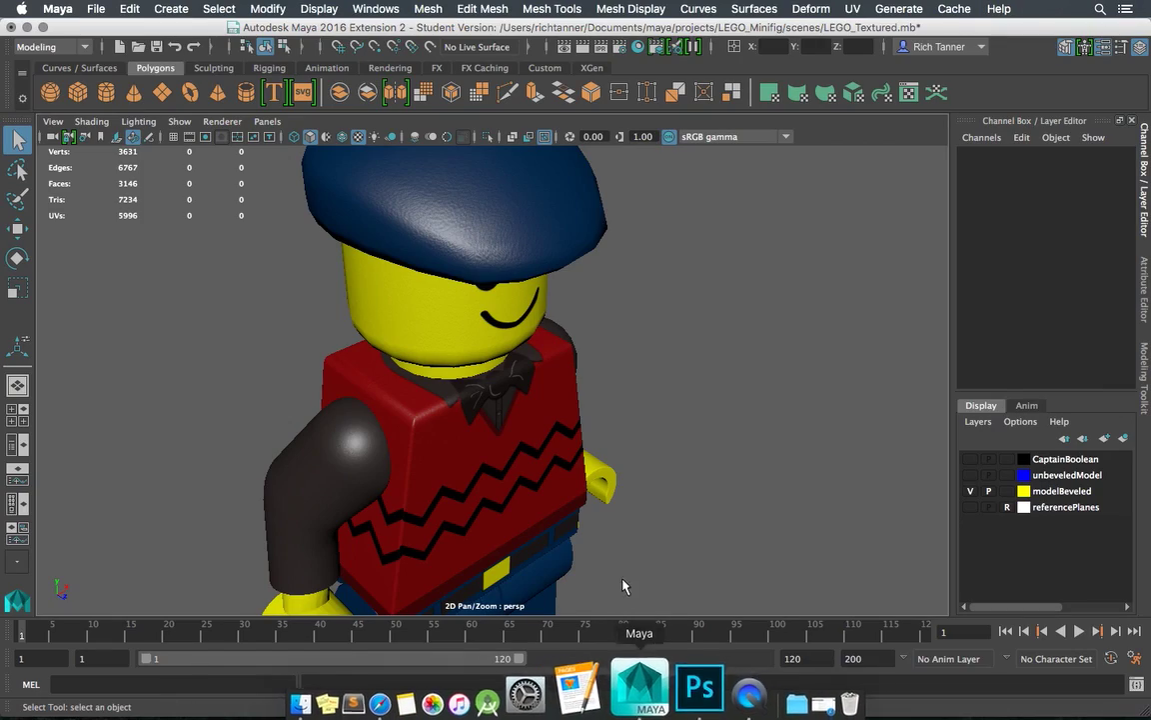
alt+drag(528, 529, 569, 401)
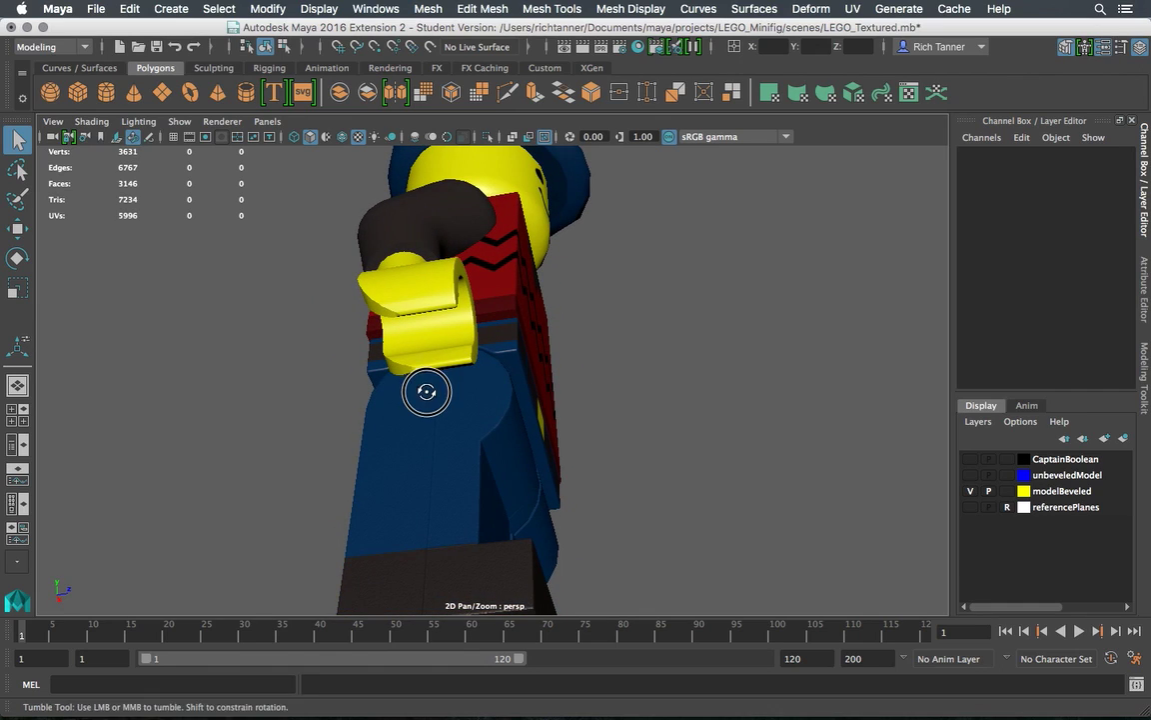
alt+drag(426, 391, 436, 490)
middle_drag(450, 525, 460, 424)
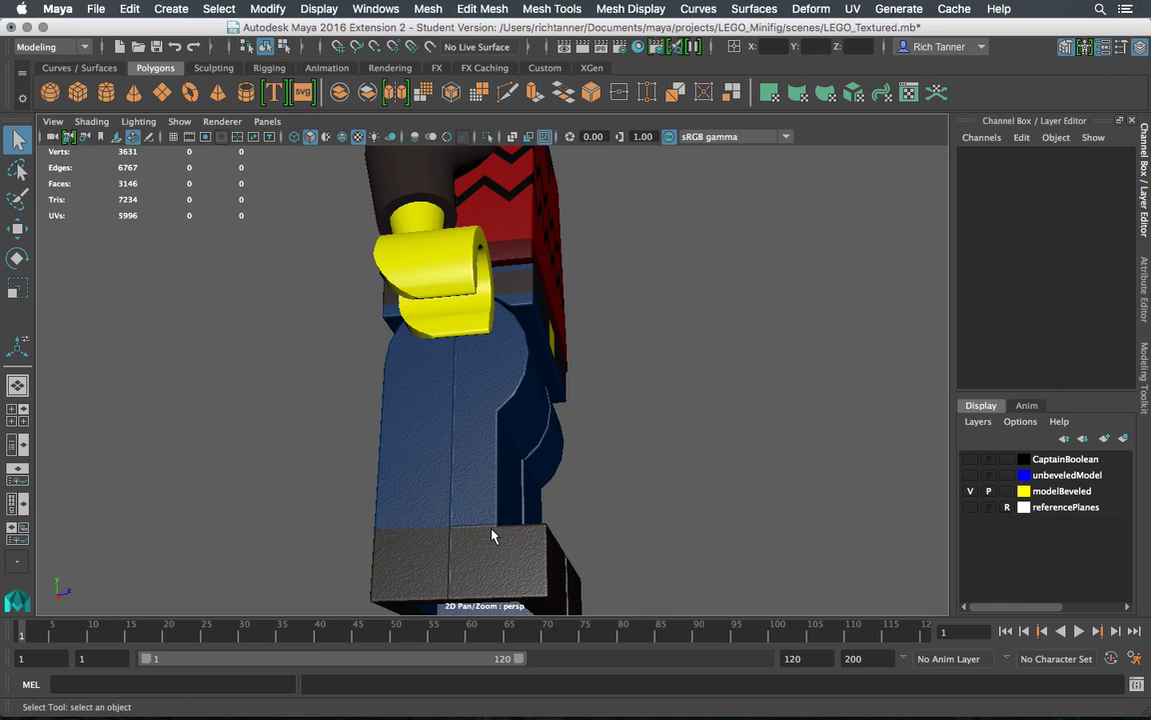
Review the whole minifigure from the front and sides, and select the left hand
alt+drag(576, 512, 443, 521)
scroll(443, 521, down, 4)
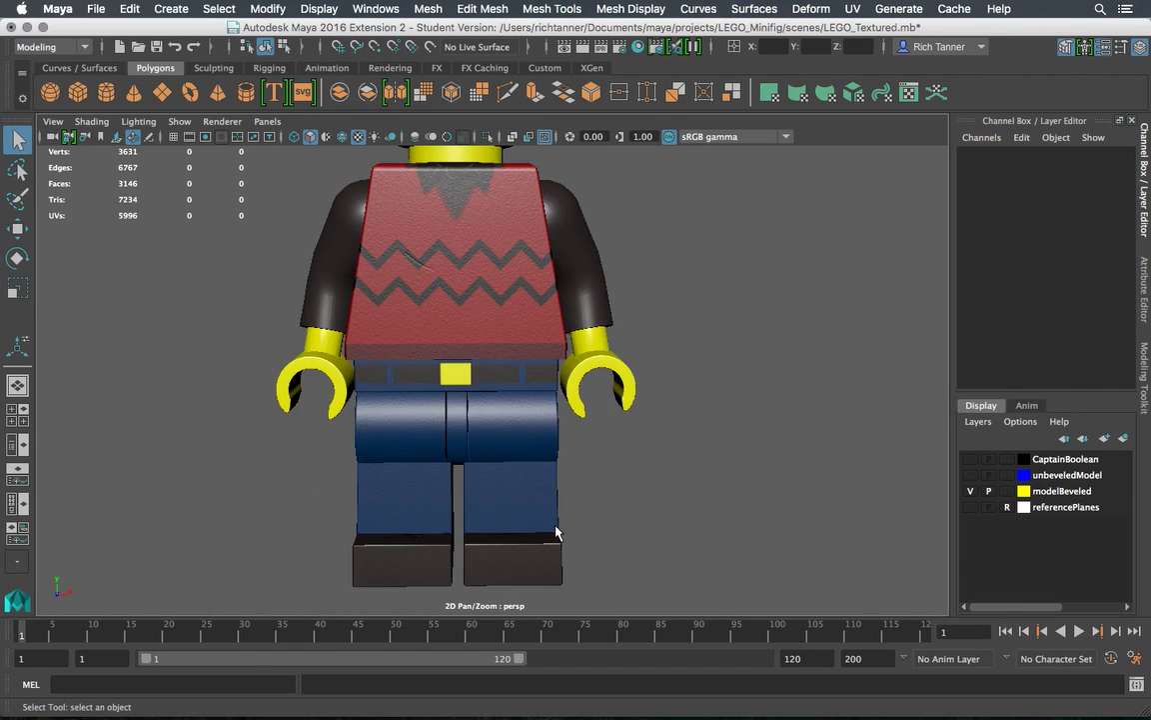
alt+drag(430, 445, 868, 479)
alt+drag(833, 483, 386, 464)
click(424, 510)
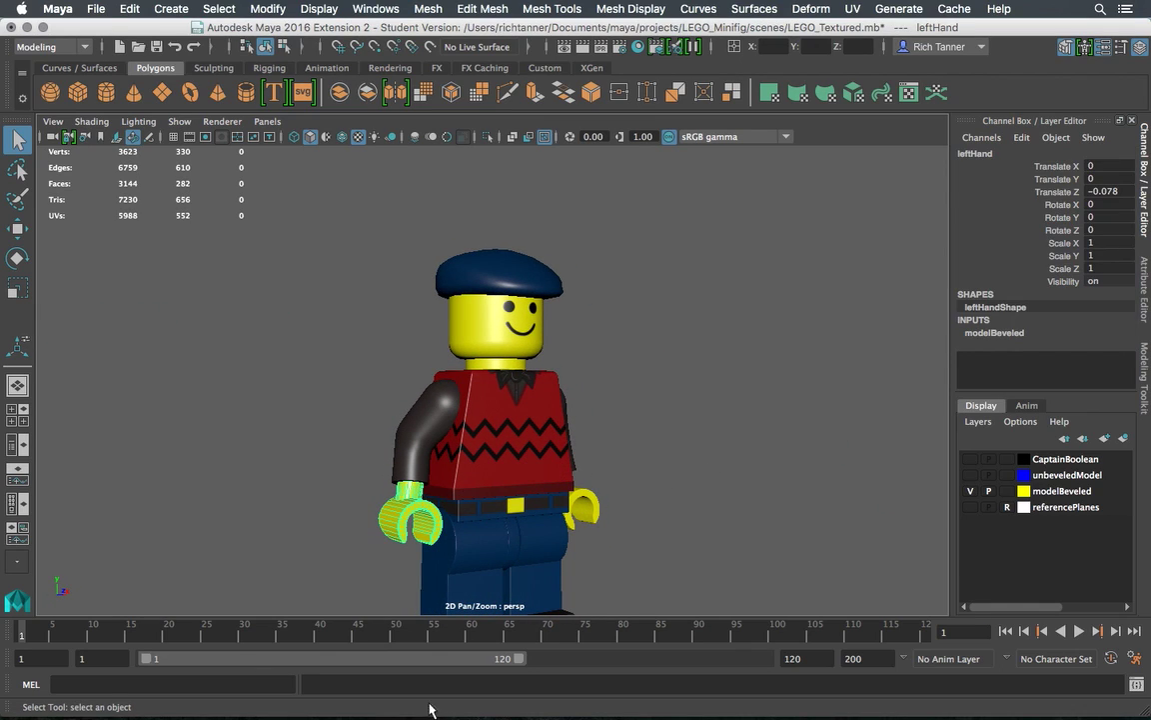
Switch to outUVHand.psd in Photoshop and compare the yellow base colour with and without the UV outline
mouse_move(566, 715)
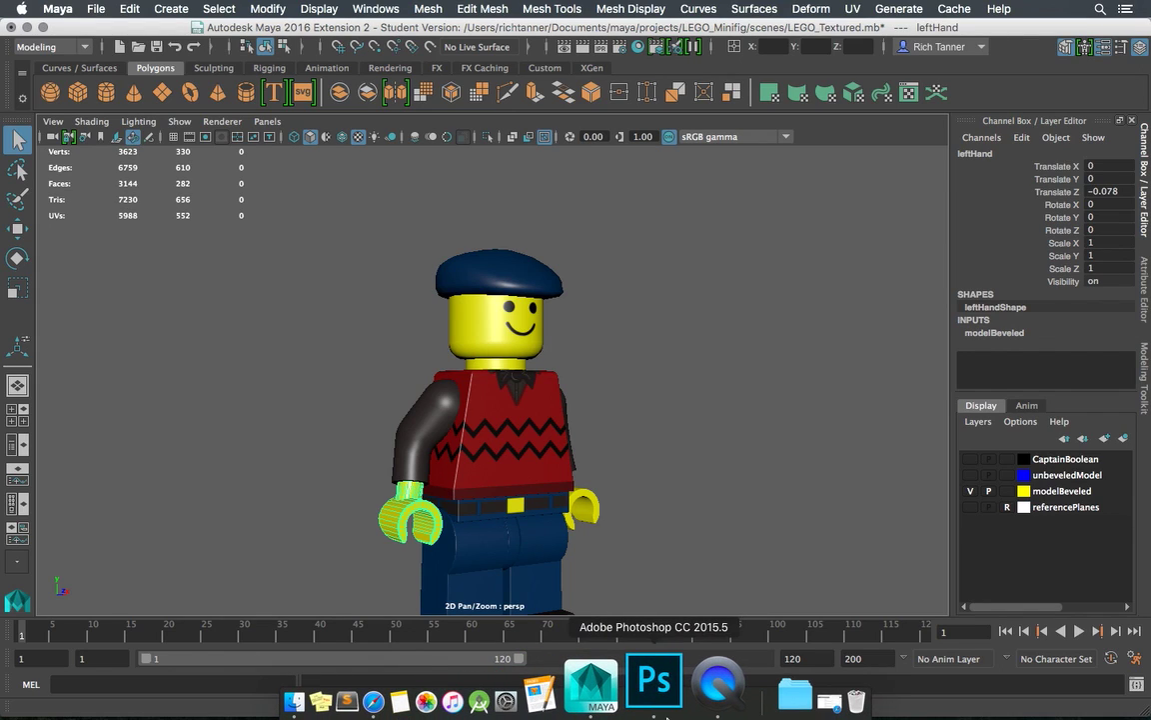
click(655, 676)
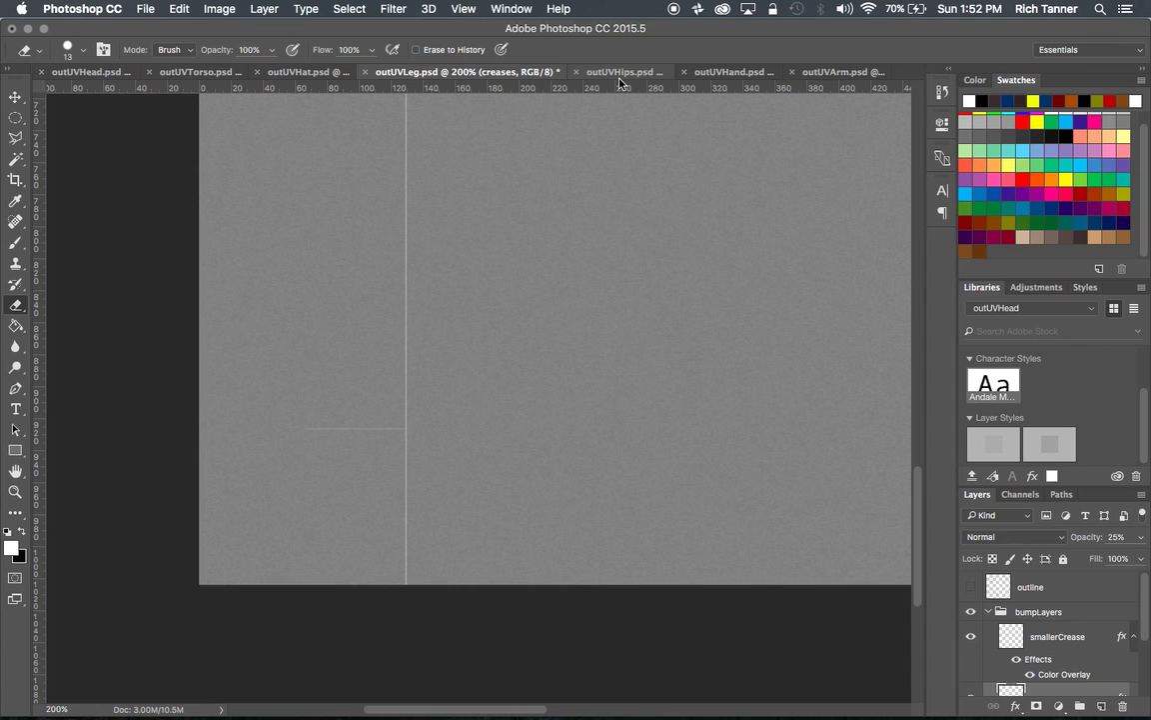
click(733, 72)
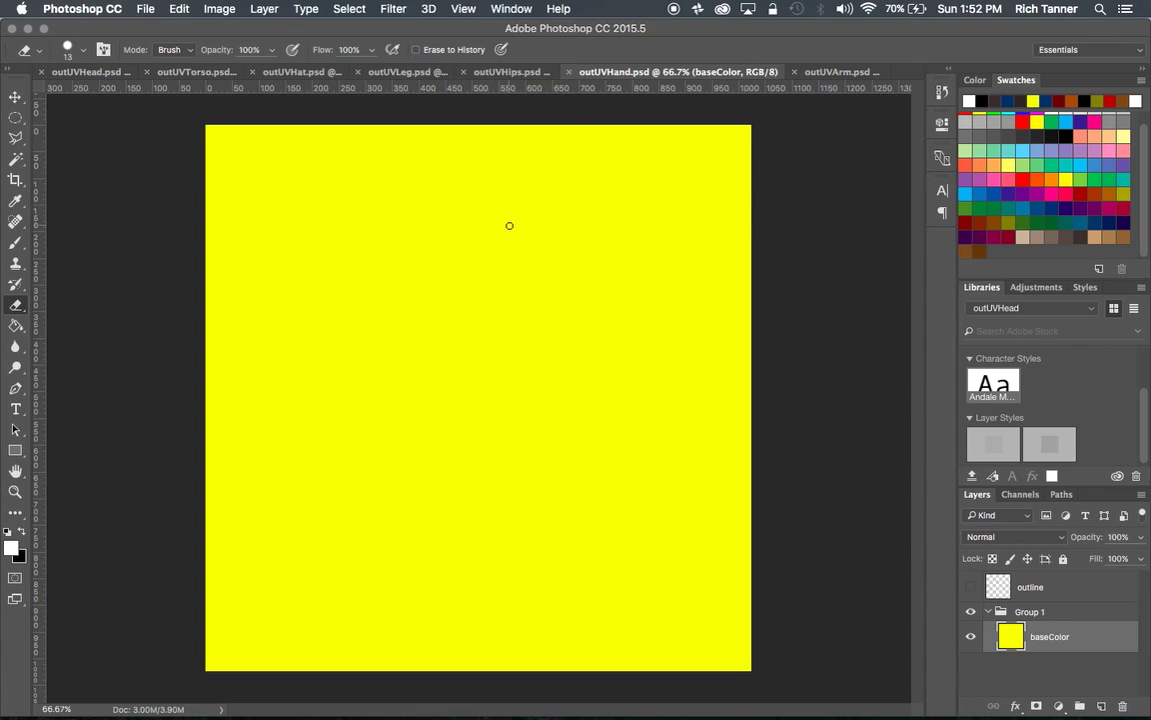
click(970, 586)
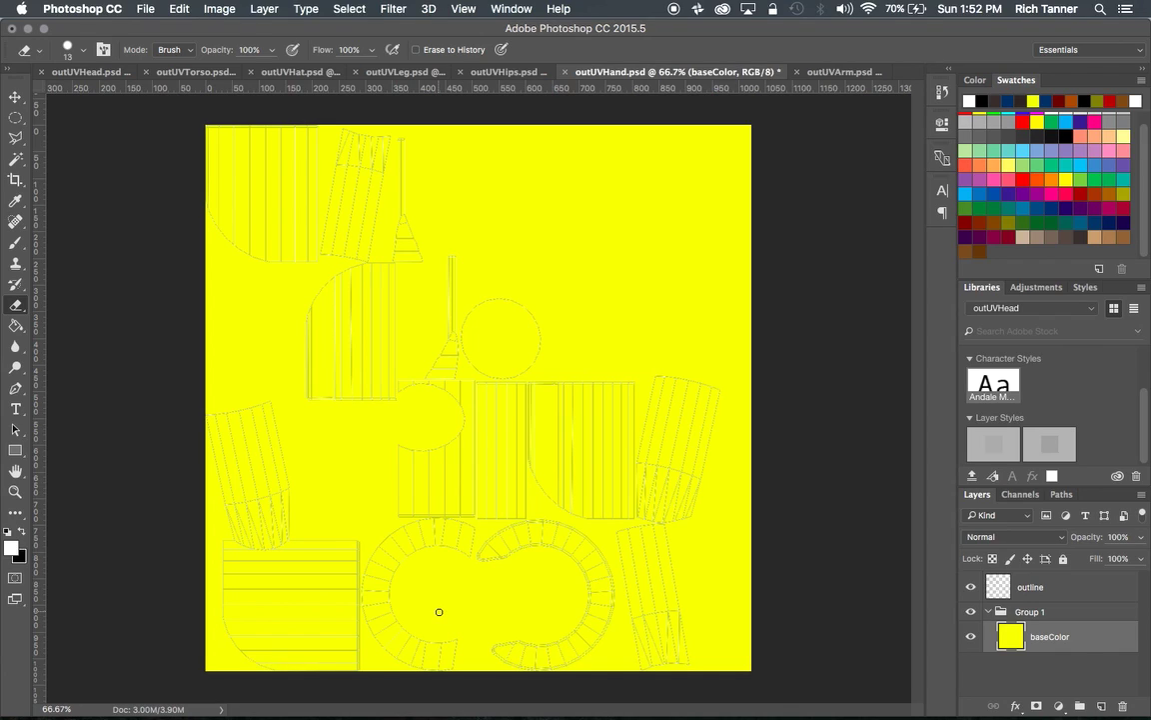
click(970, 586)
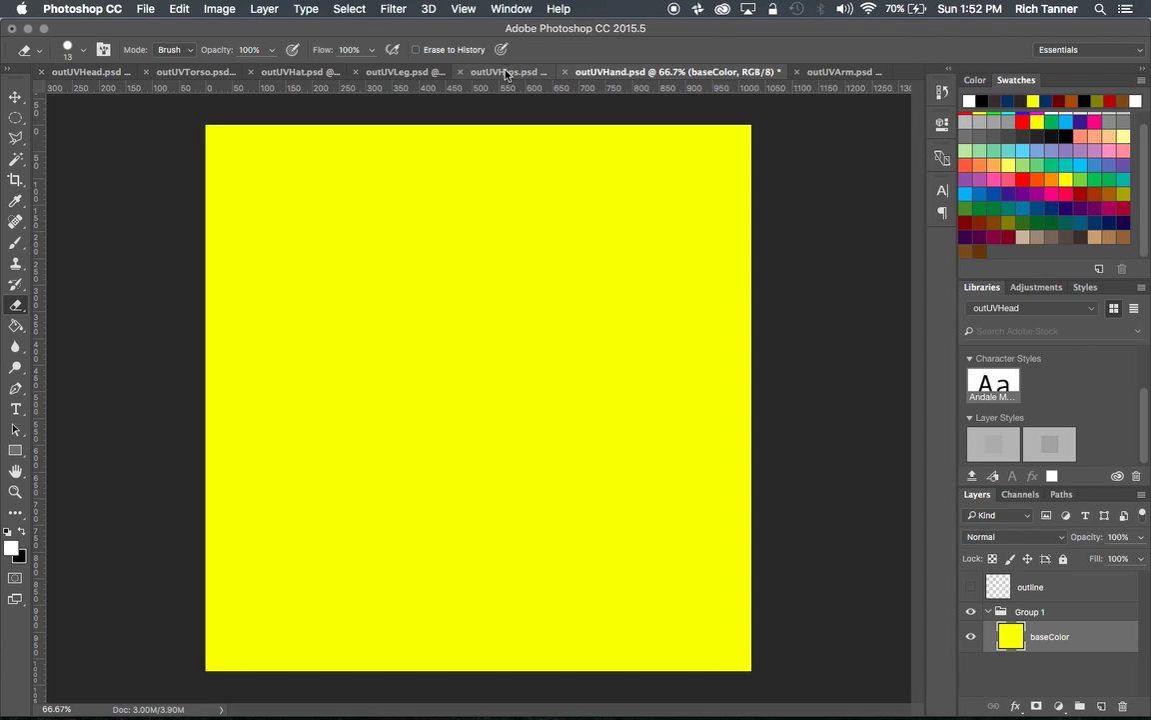
Return to outUVLeg.psd and examine its crease lines at 100% magnification
click(405, 72)
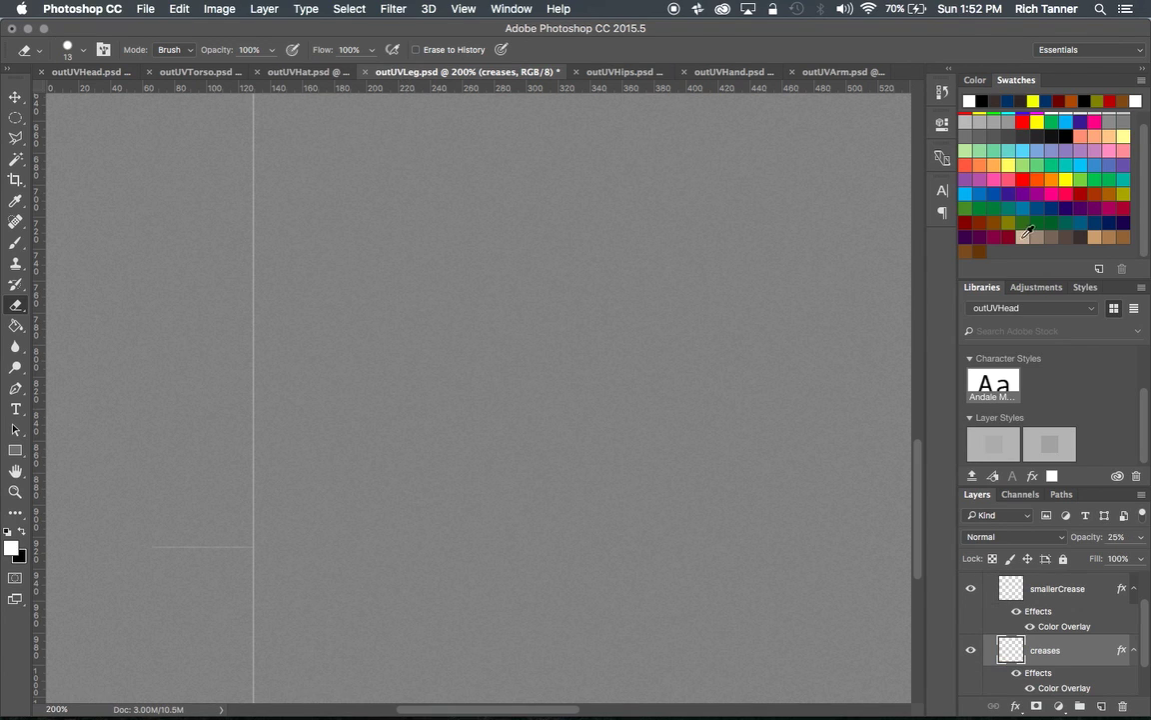
click(70, 707)
text(200)
key(Return)
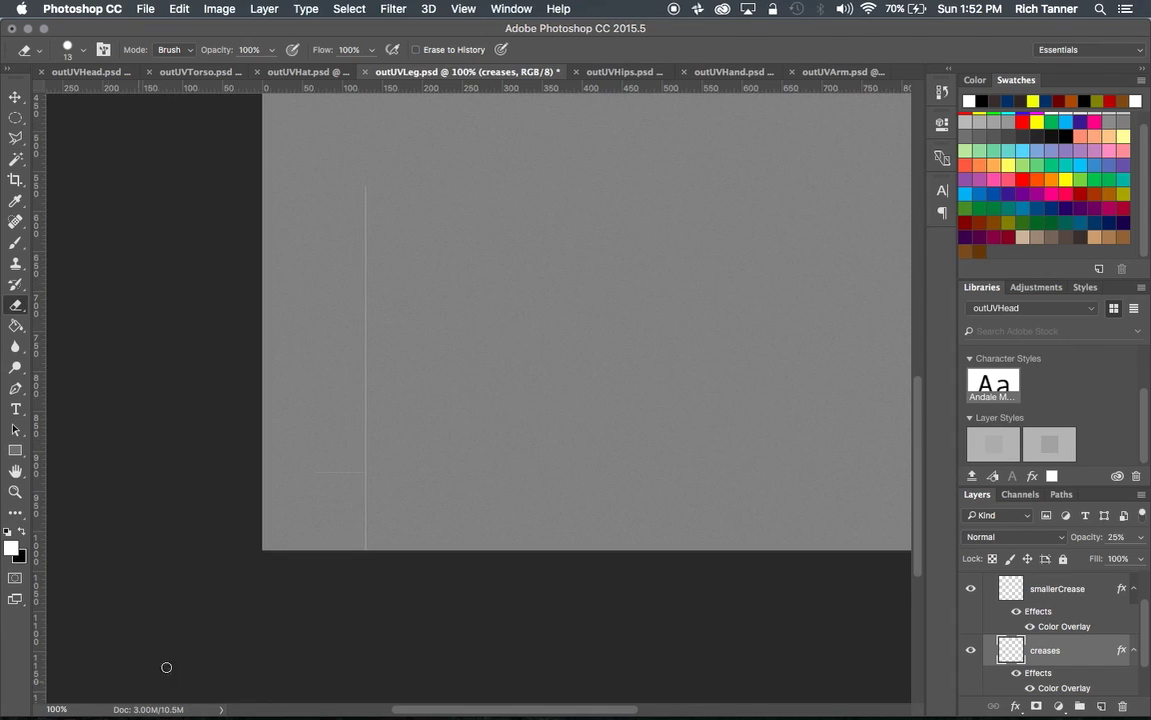
Switch to outUVArm.psd and toggle the bumpLayers group off and on to compare the base colour with the bump map
click(830, 72)
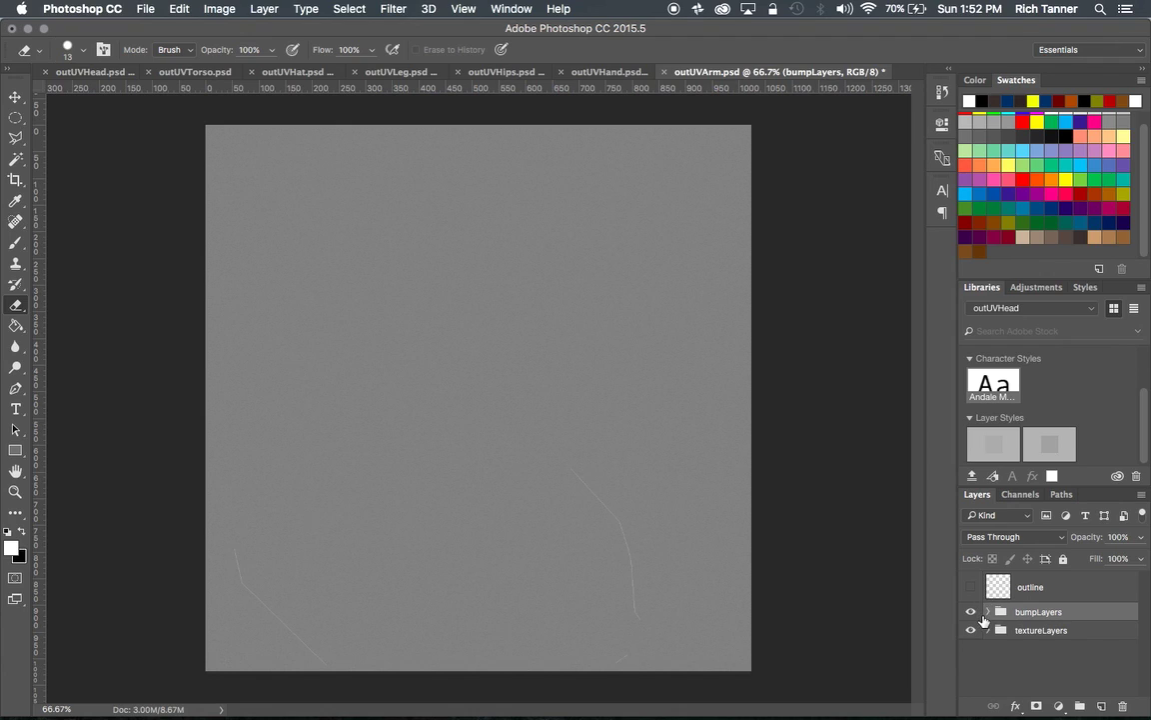
click(970, 611)
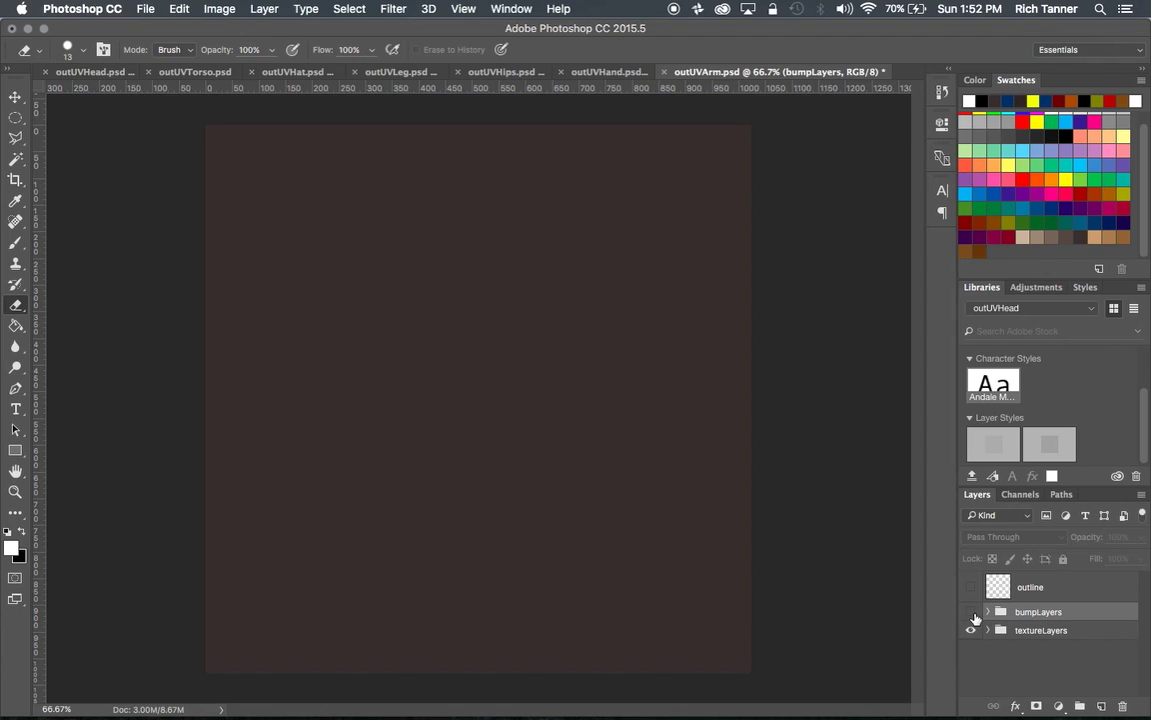
click(970, 611)
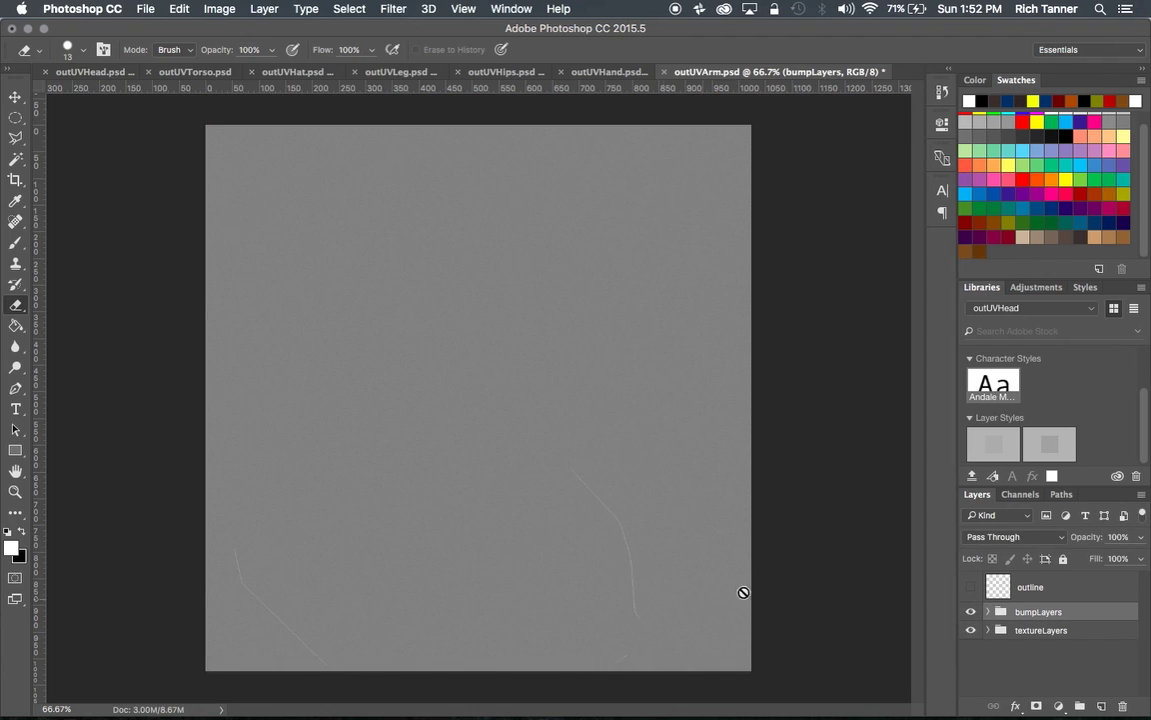
Show the UV outline over the arm's bump map and examine the lower UV shells at 100% magnification
click(971, 588)
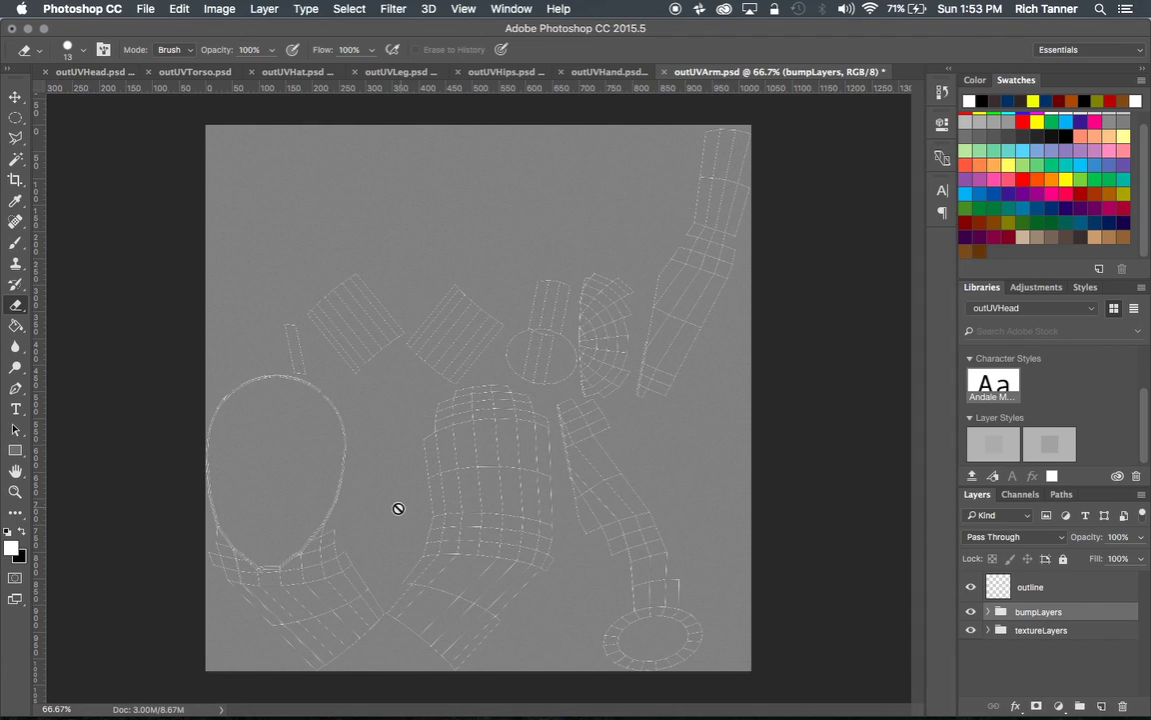
click(57, 709)
text(6)
text(00)
key(Return)
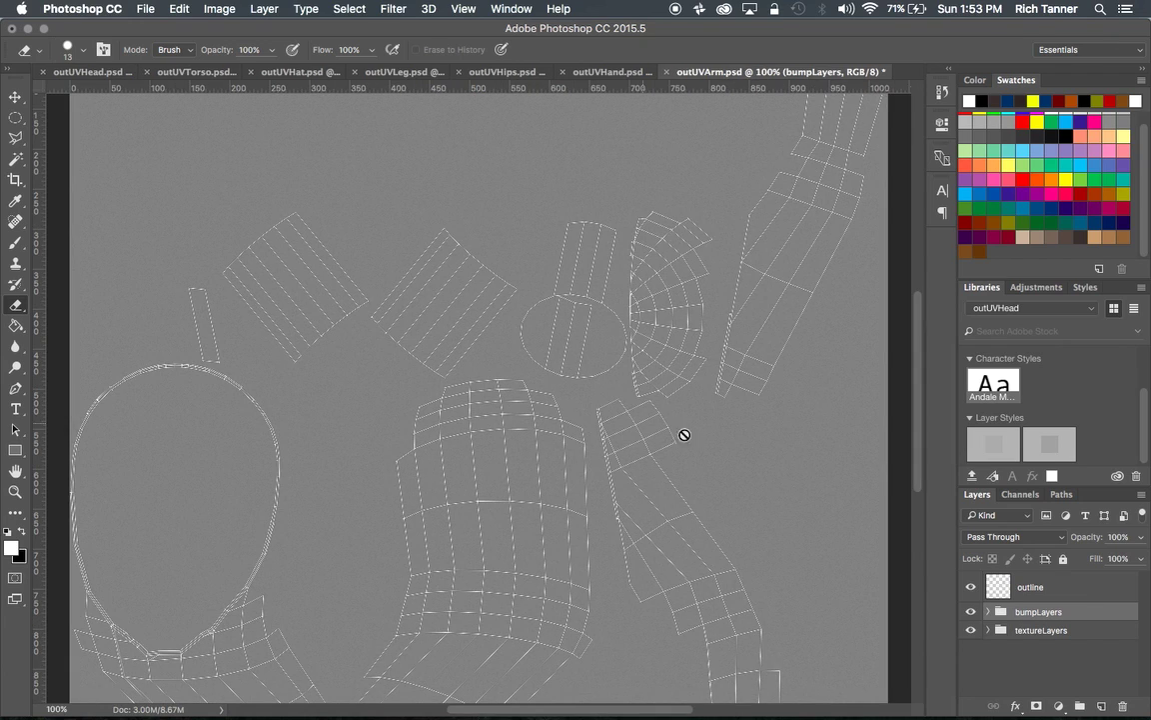
drag(914, 387, 889, 463)
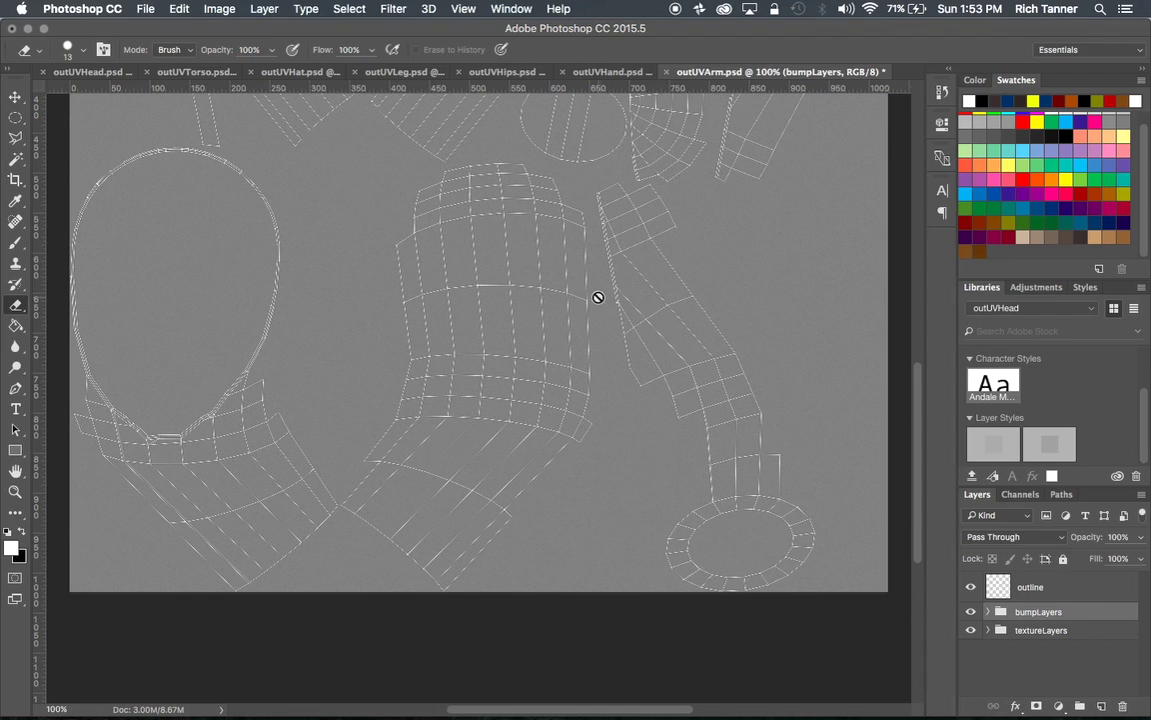
Choose the Pencil tool, select the creases layer in the bumpLayers group, and check its Color Overlay settings
click(24, 247)
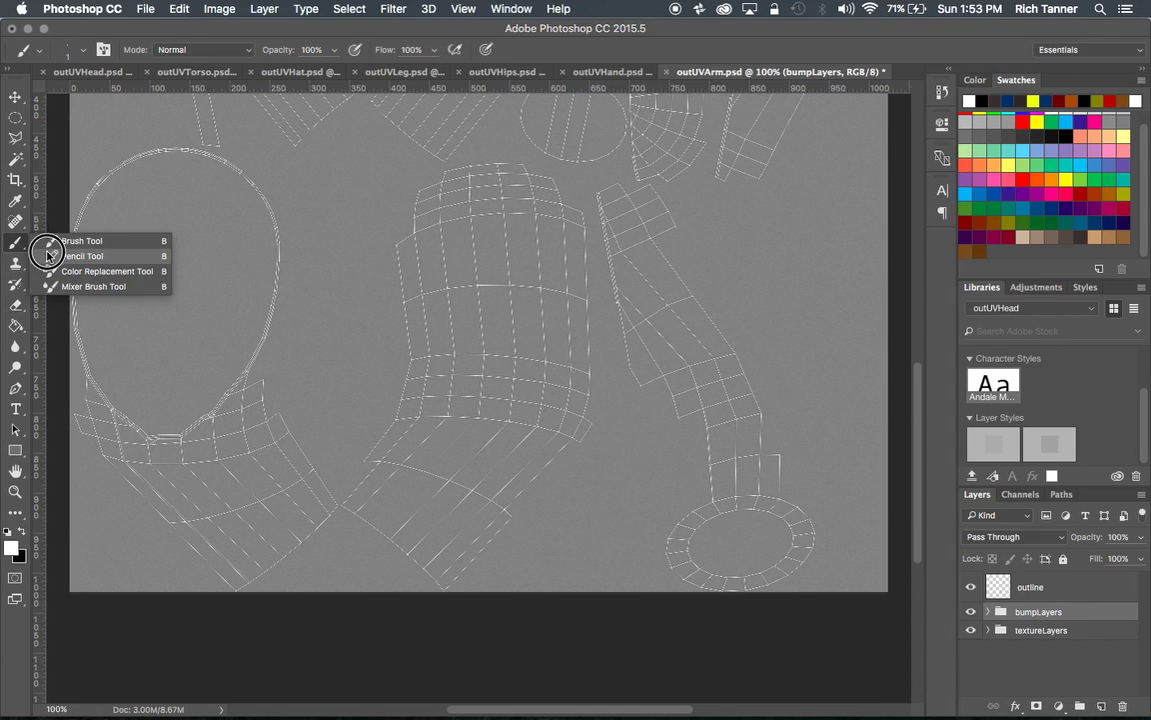
click(85, 256)
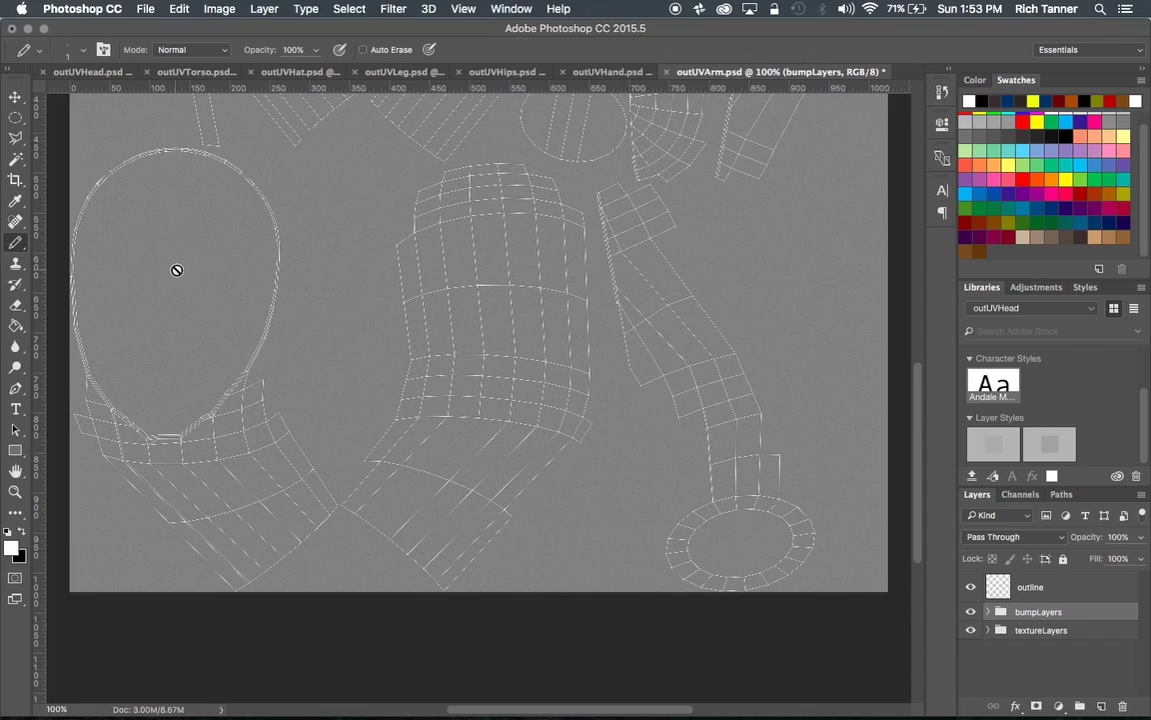
click(988, 611)
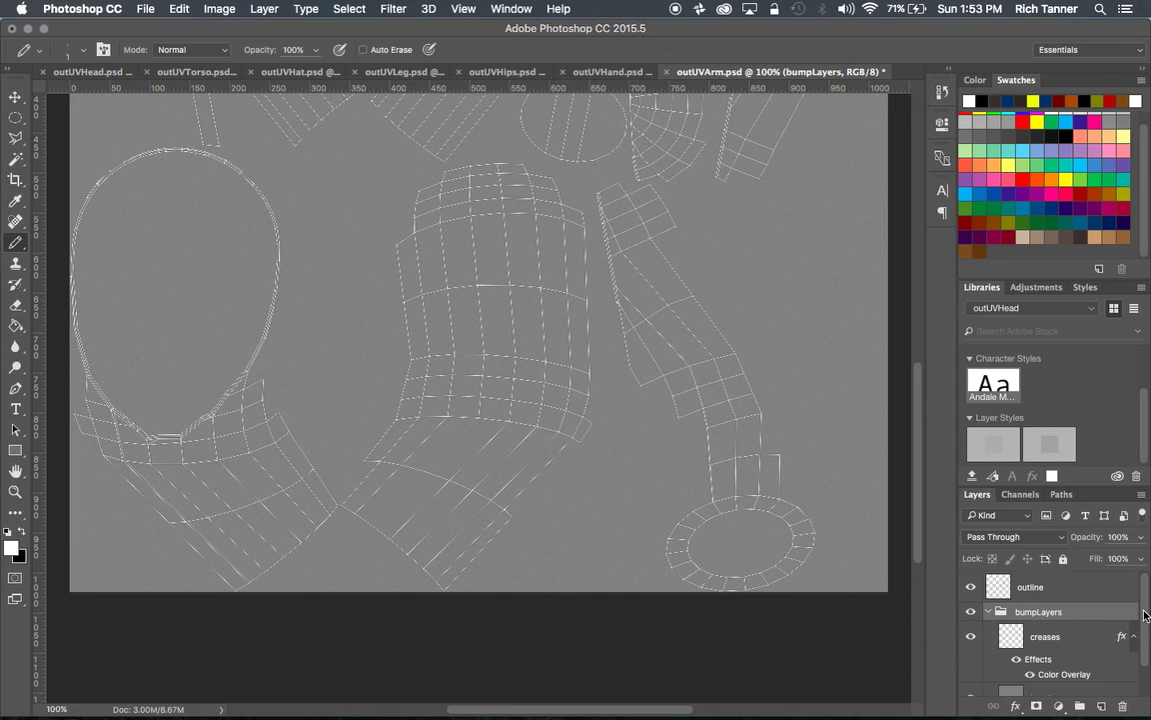
scroll(1139, 634, down, 1)
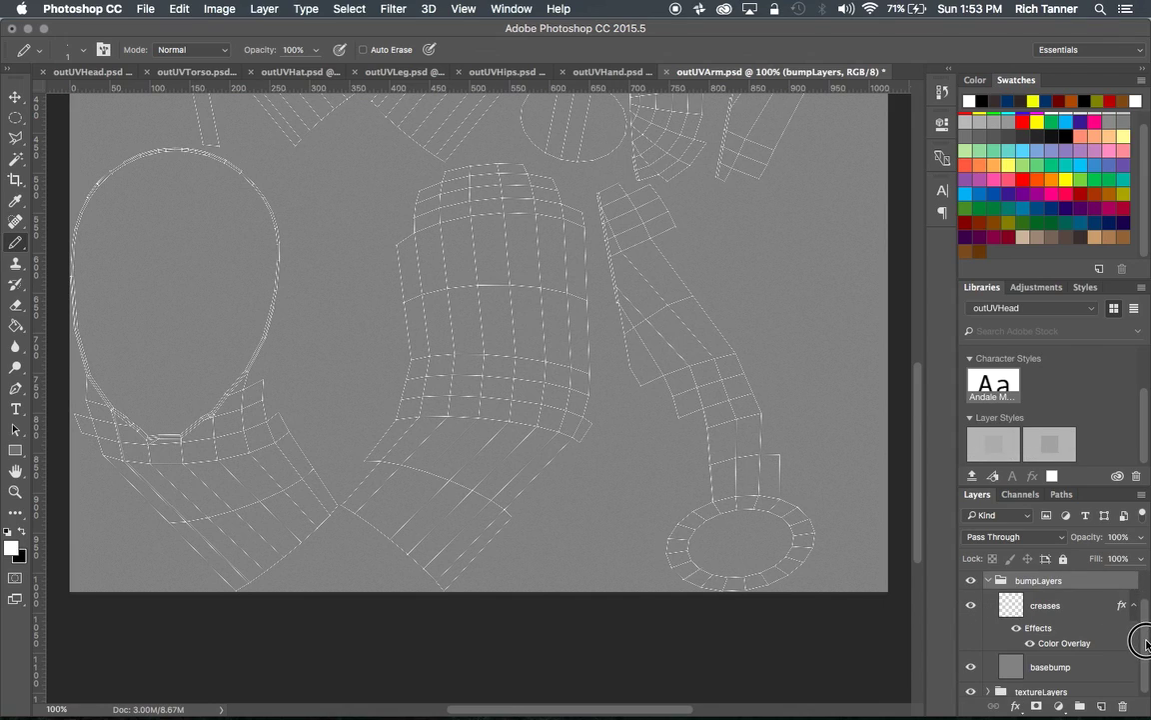
click(1075, 606)
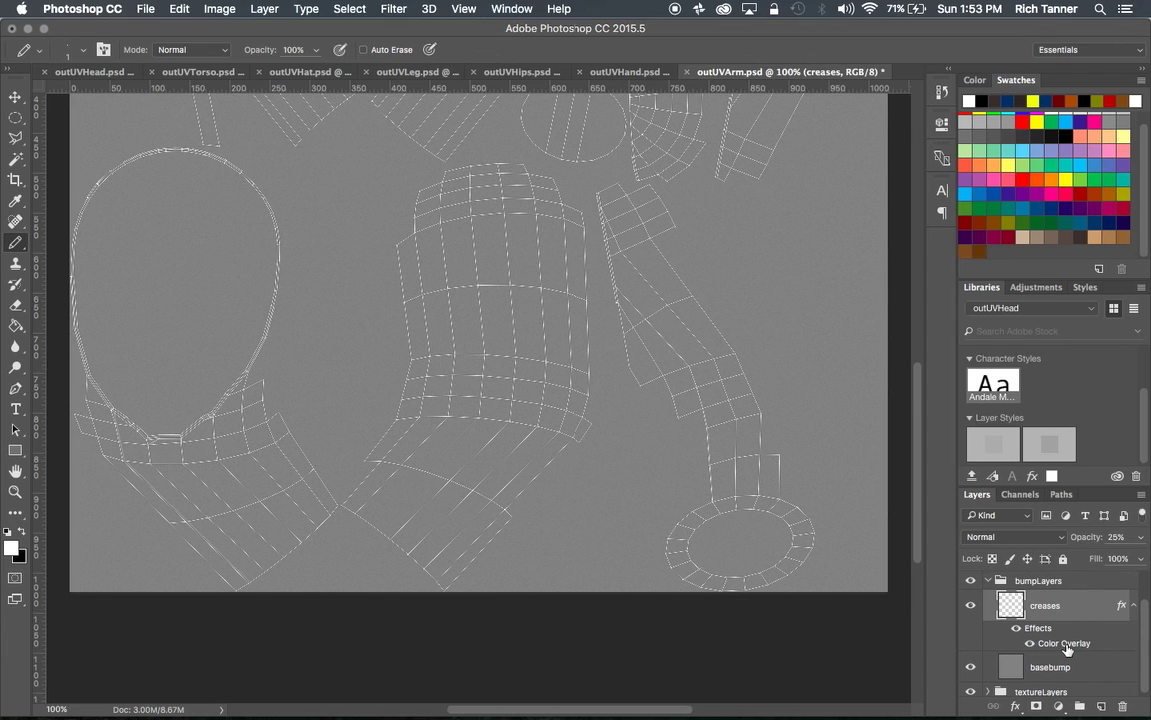
double_click(1065, 645)
click(783, 77)
Draw connected straight pencil lines on the creases layer in the empty area beside the arm UV shells
drag(917, 441, 918, 393)
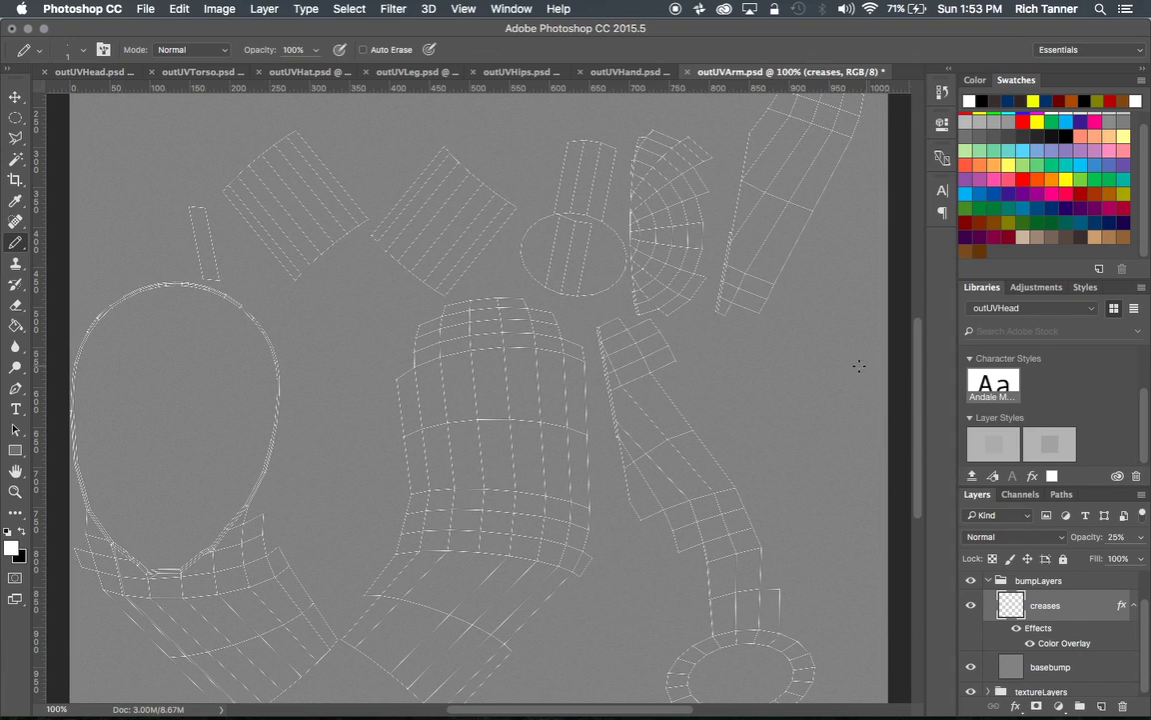
shift+click(797, 317)
shift+click(858, 353)
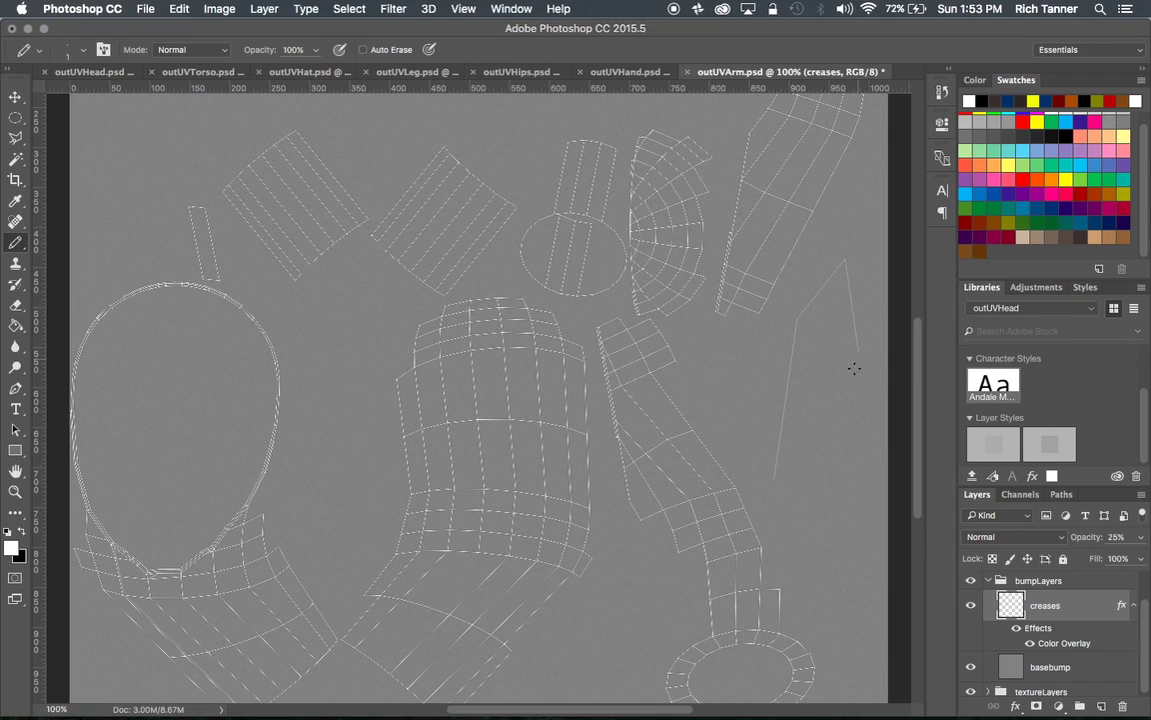
shift+click(827, 434)
shift+click(802, 506)
shift+click(783, 526)
shift+click(762, 492)
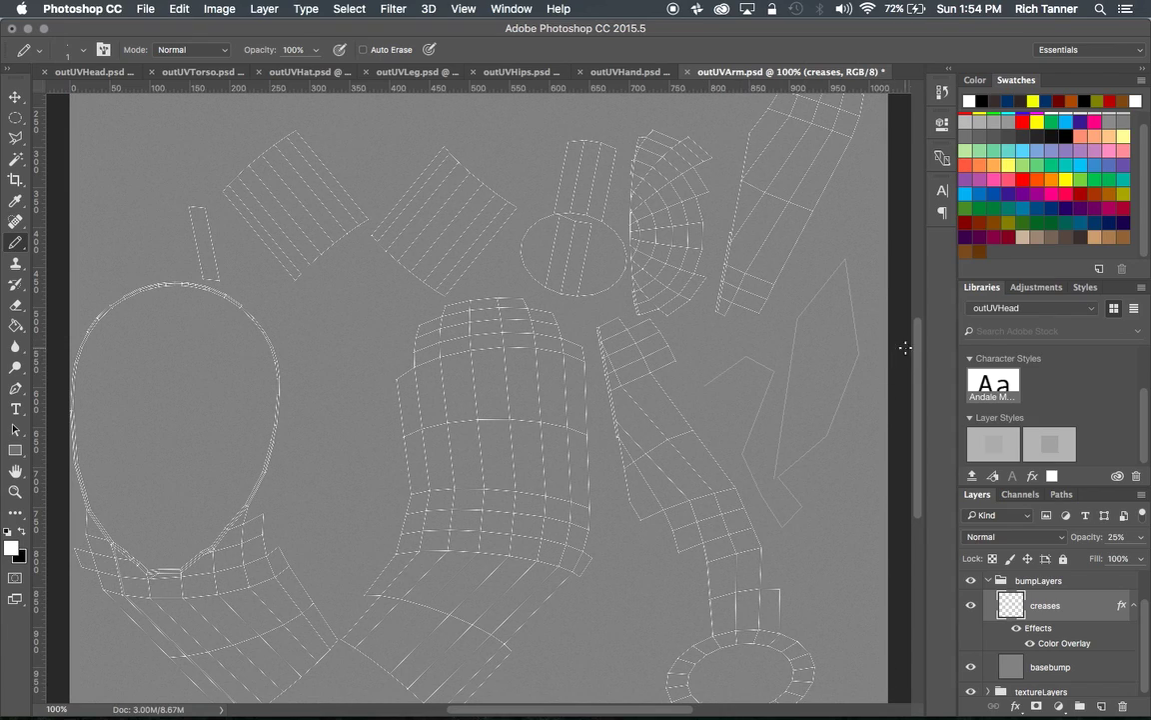
Undo the pencil test lines on the creases layer
key(super+s)
key(F12)
key(F12)
key(super+z)
Toggle the bumpLayers group and the UV outline off and on to compare the arm creases with the UV shell edges
click(971, 582)
click(972, 581)
drag(1142, 628, 1142, 600)
click(970, 587)
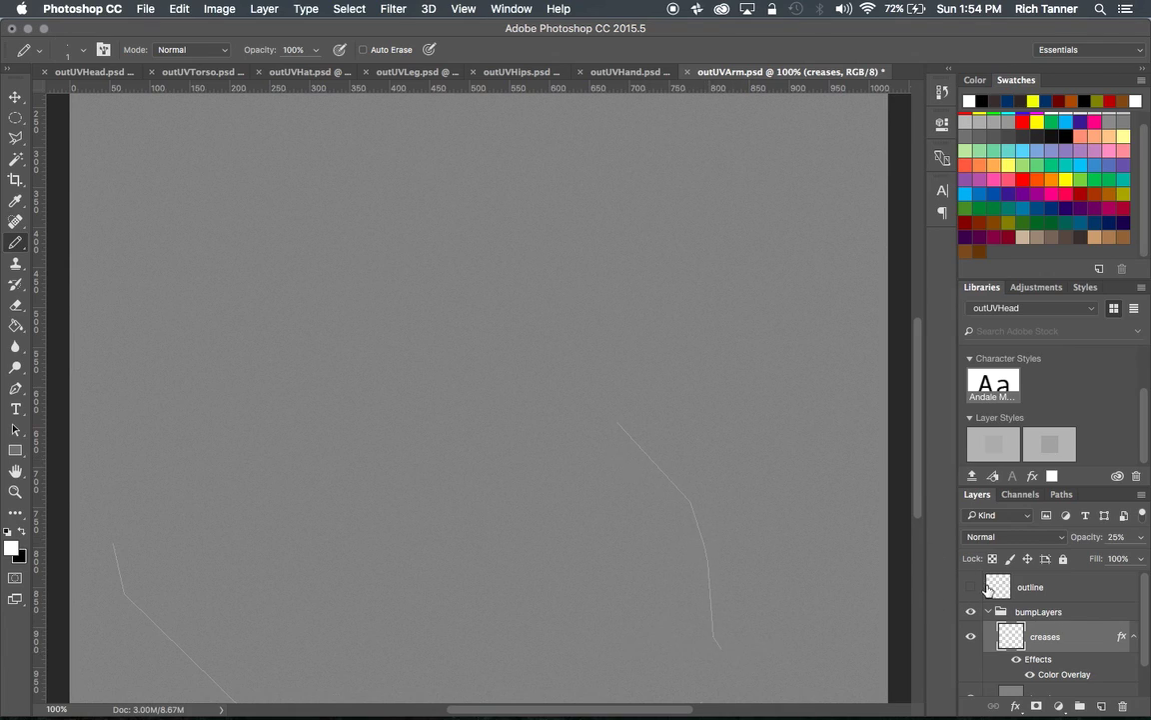
click(970, 587)
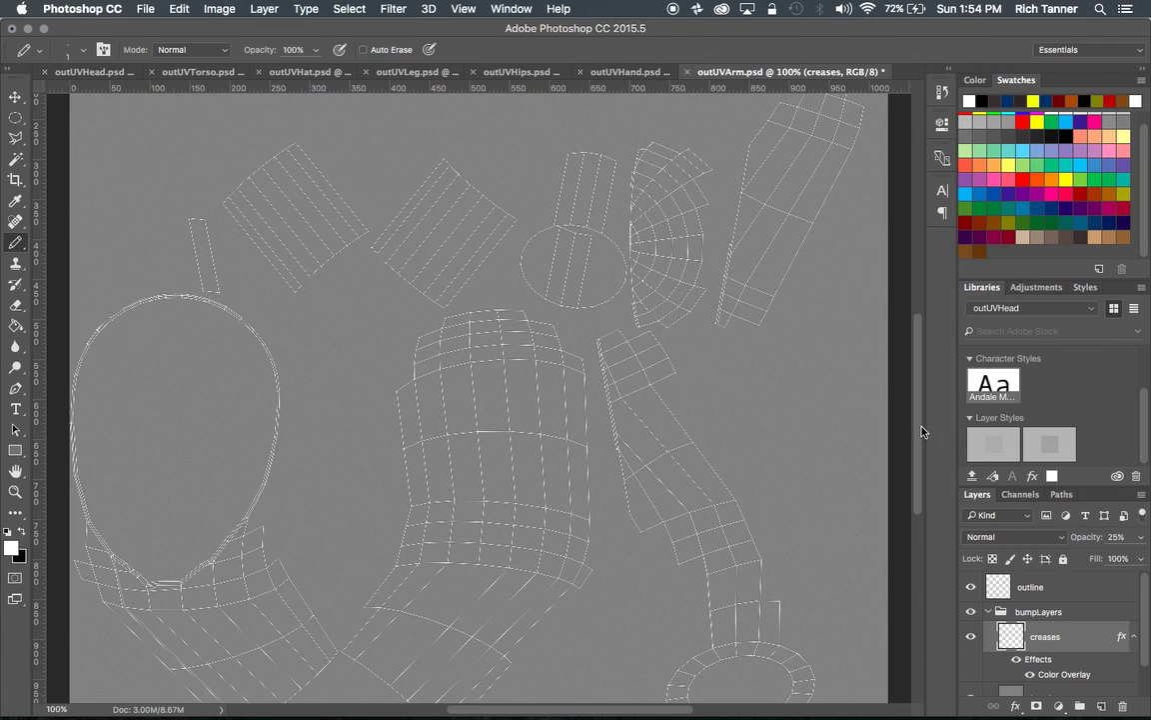
Save outUVArm.psd and switch to Maya
key(cmd+s)
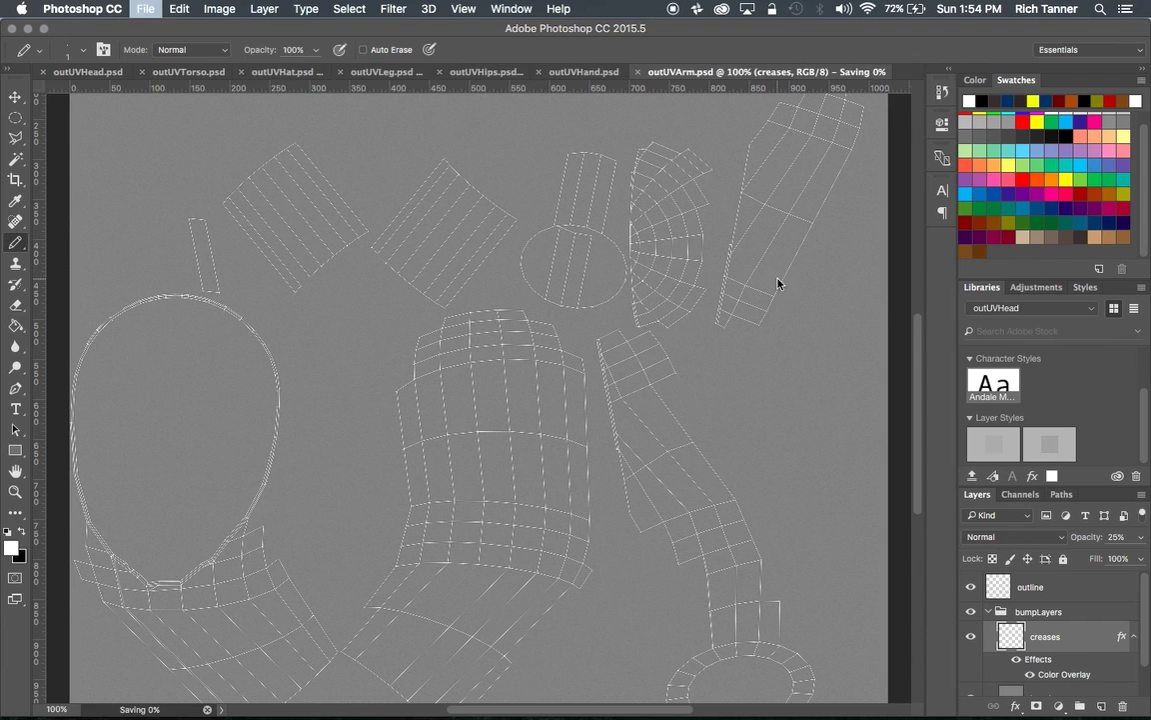
mouse_move(817, 717)
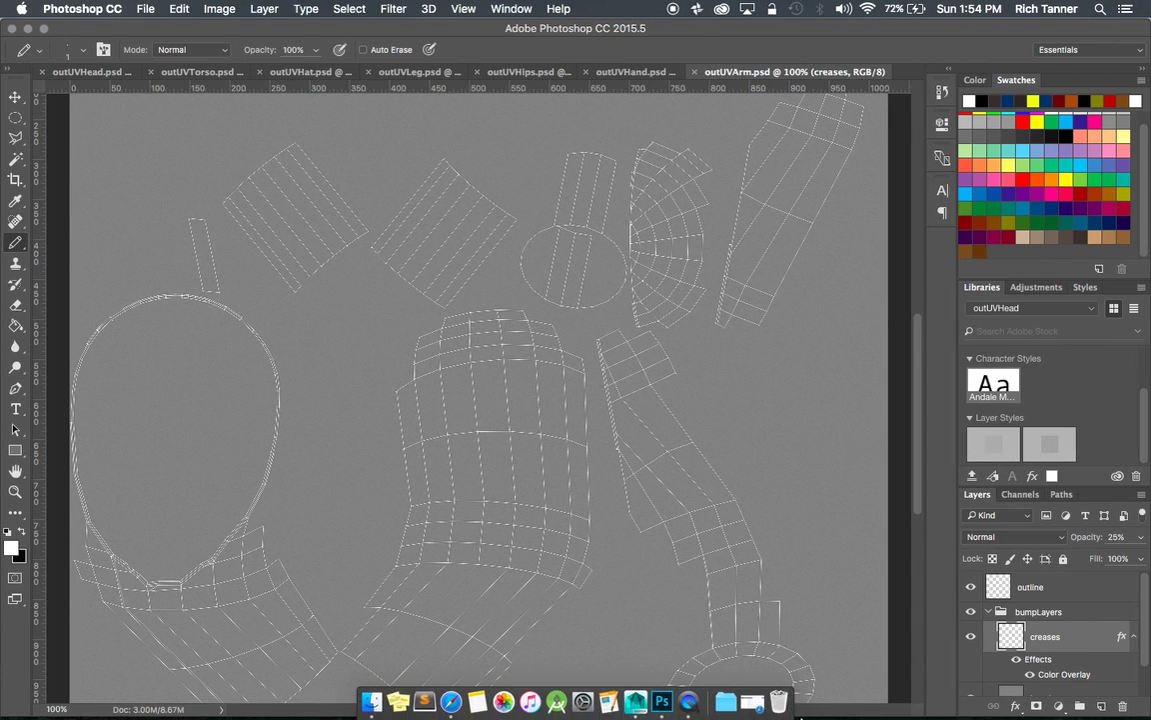
click(642, 712)
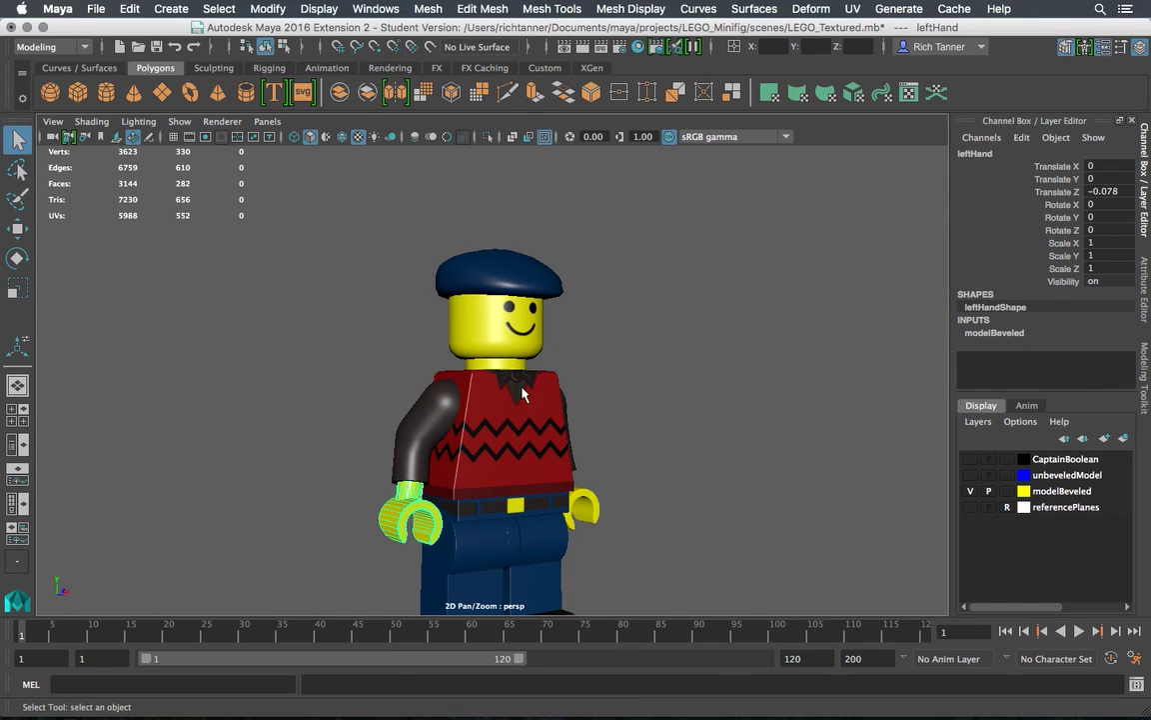
Review the minifigure from below, the front and the side, selecting the right leg and then the right arm
alt+drag(513, 390, 623, 298)
click(472, 432)
click(538, 476)
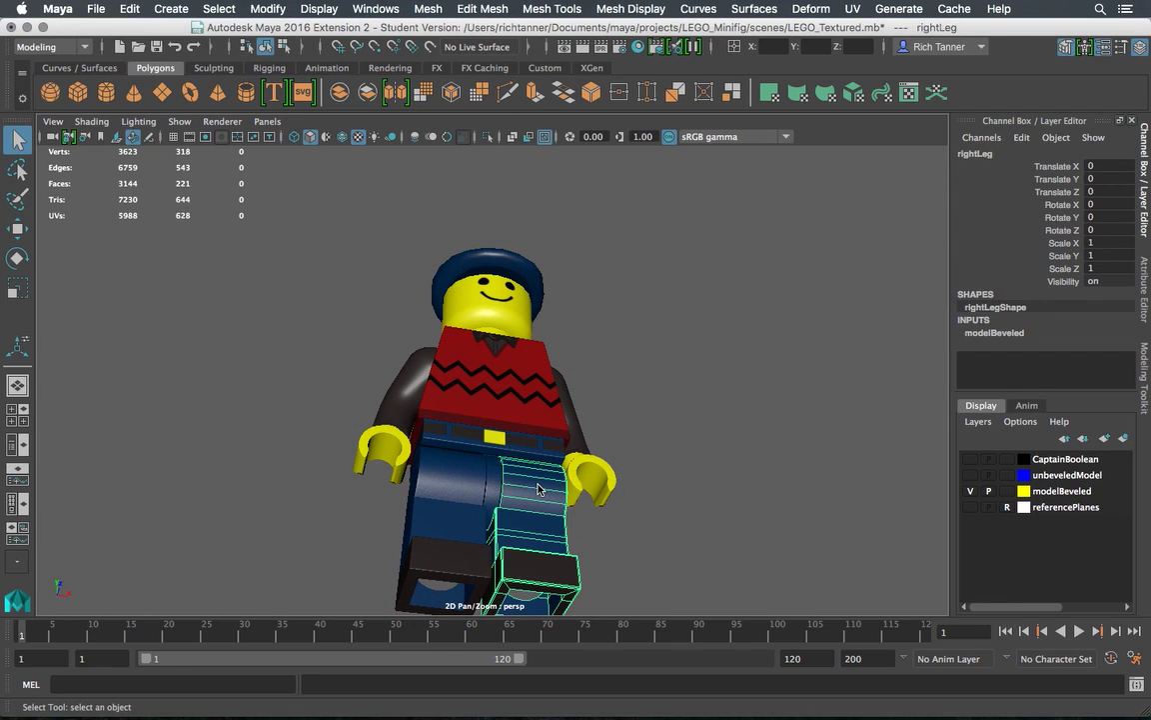
alt+drag(619, 345, 590, 377)
click(597, 283)
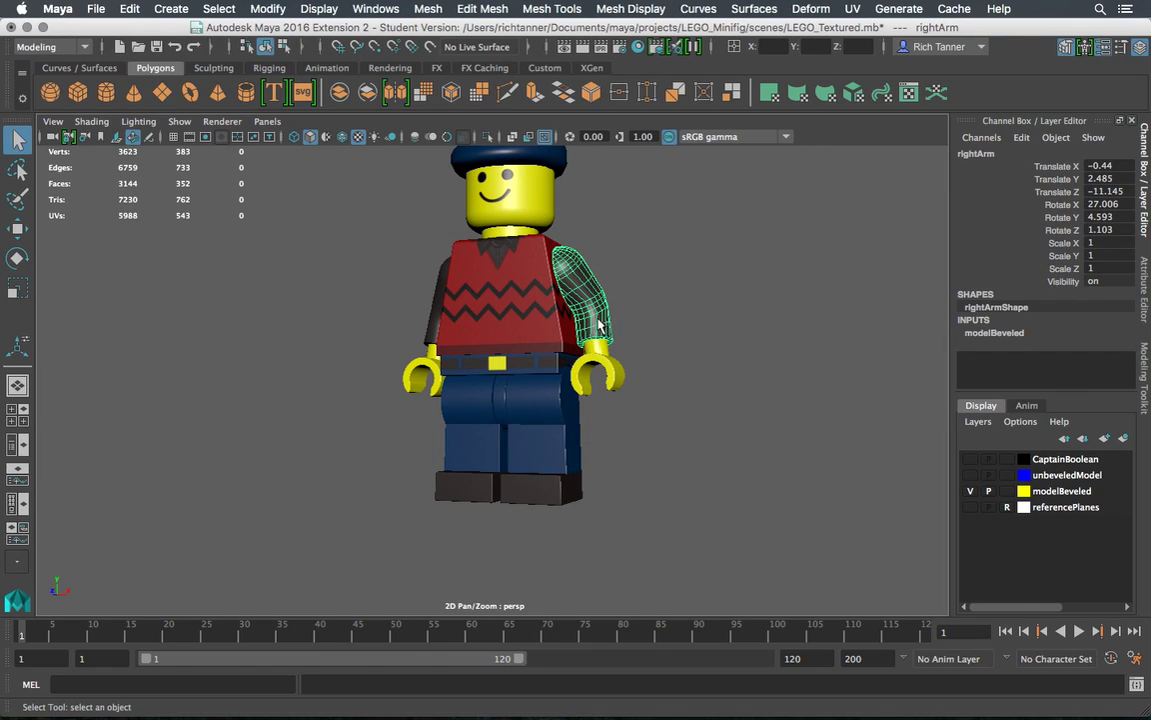
alt+drag(617, 272, 505, 276)
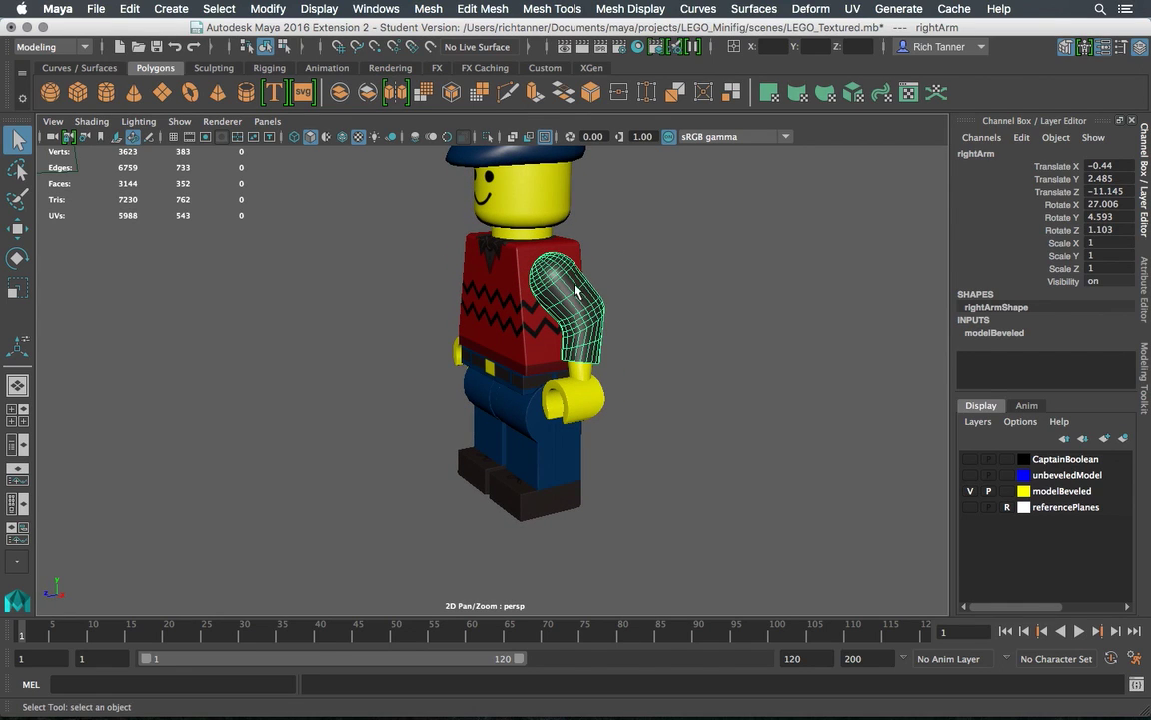
alt+drag(604, 265, 684, 225)
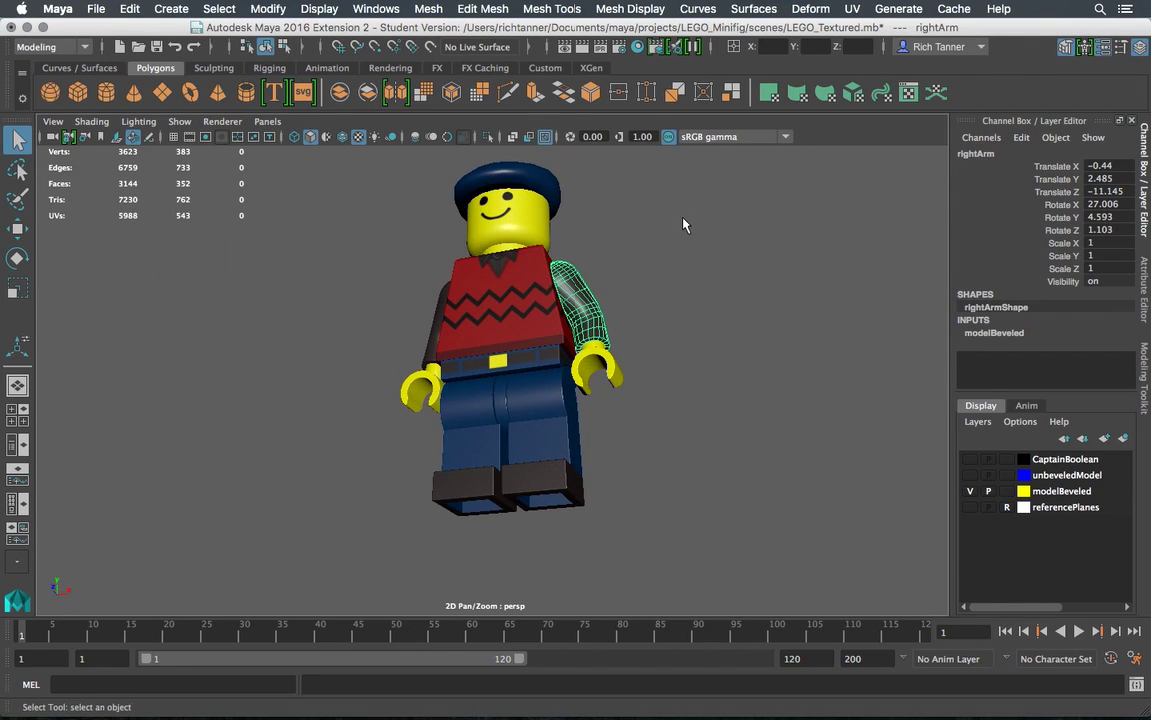
Select the right leg and examine its crease lines and bump texture up close from the side, back and front
click(548, 428)
alt+drag(547, 427, 488, 445)
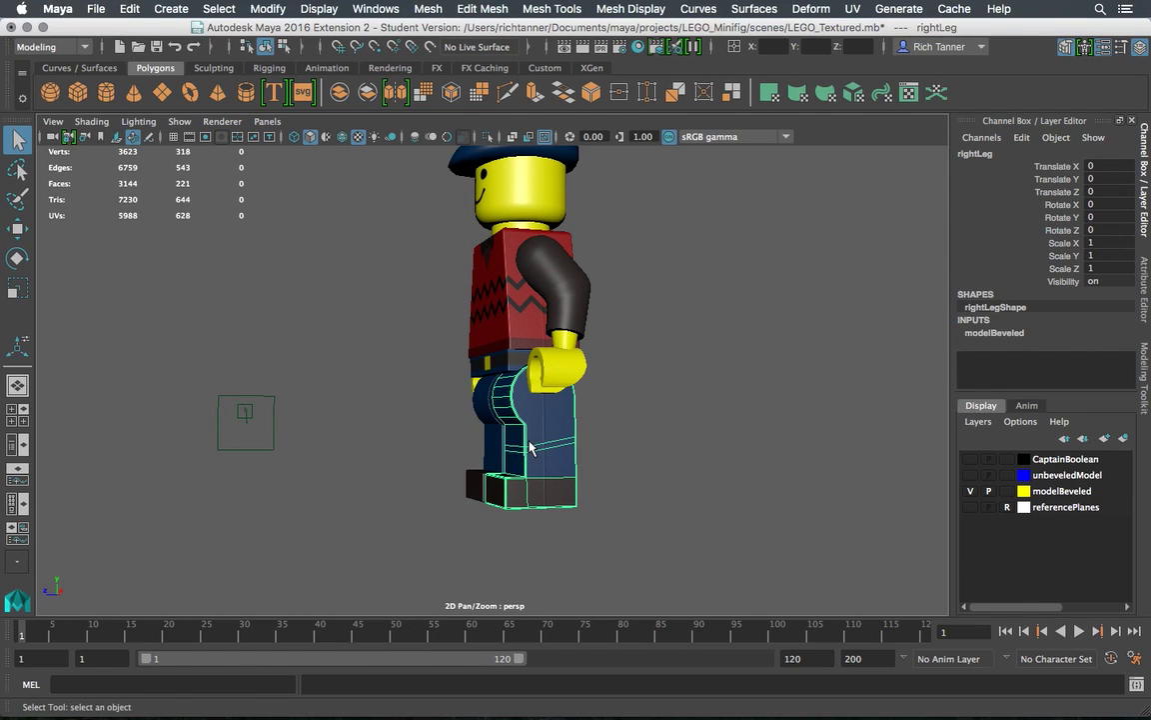
alt+right_drag(475, 396, 529, 442)
alt+drag(530, 442, 416, 387)
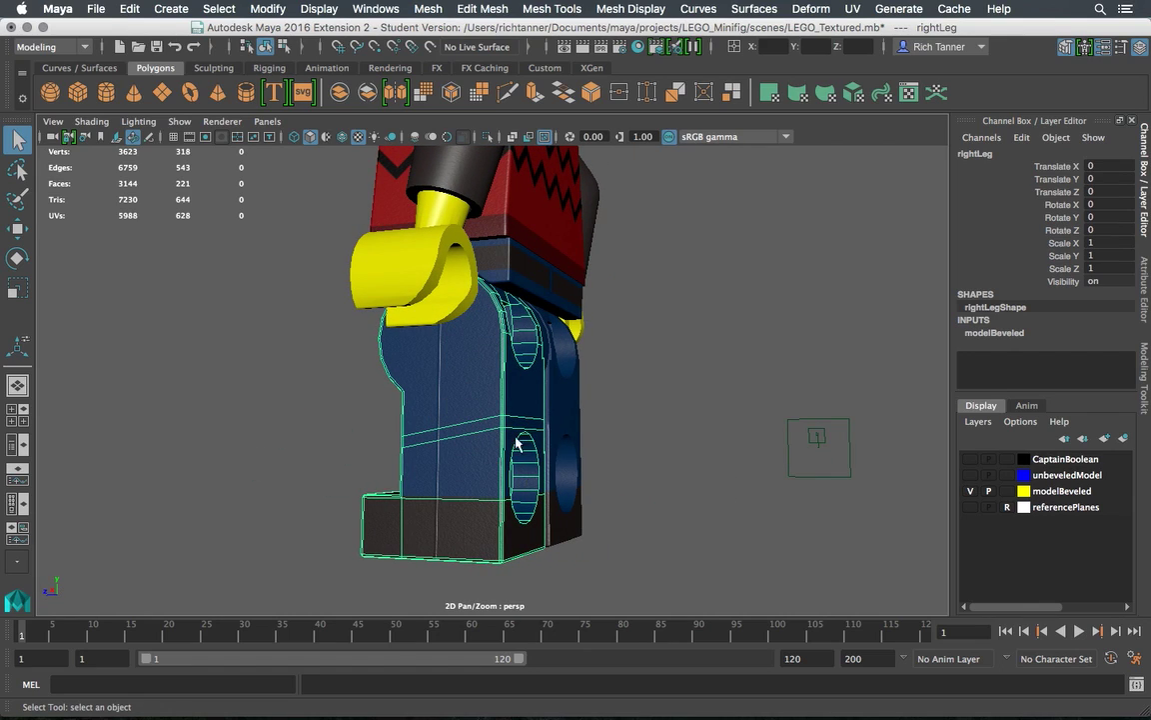
alt+drag(449, 417, 548, 404)
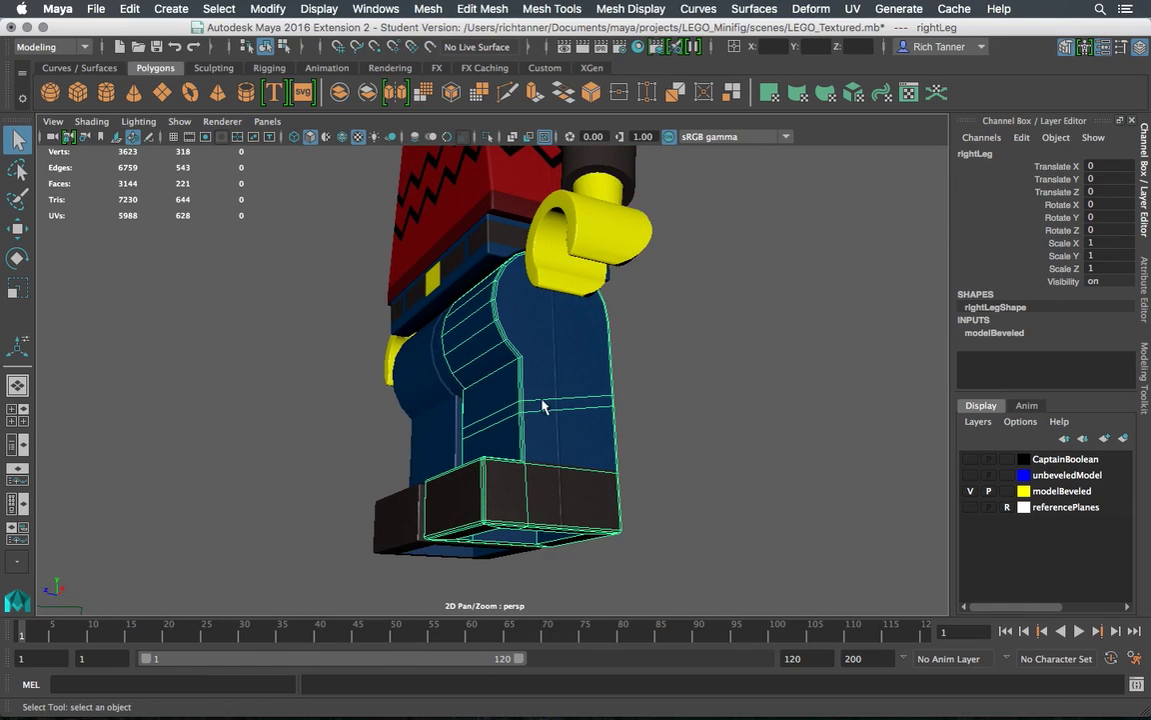
alt+drag(466, 363, 596, 410)
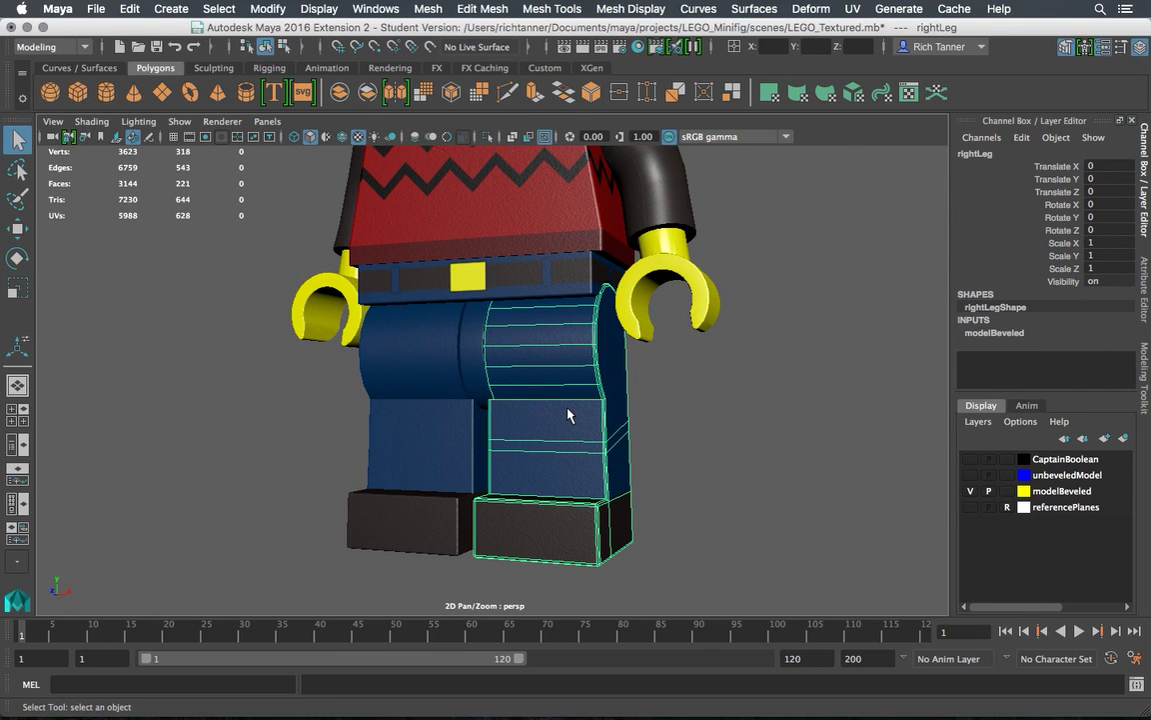
alt+drag(596, 406, 685, 397)
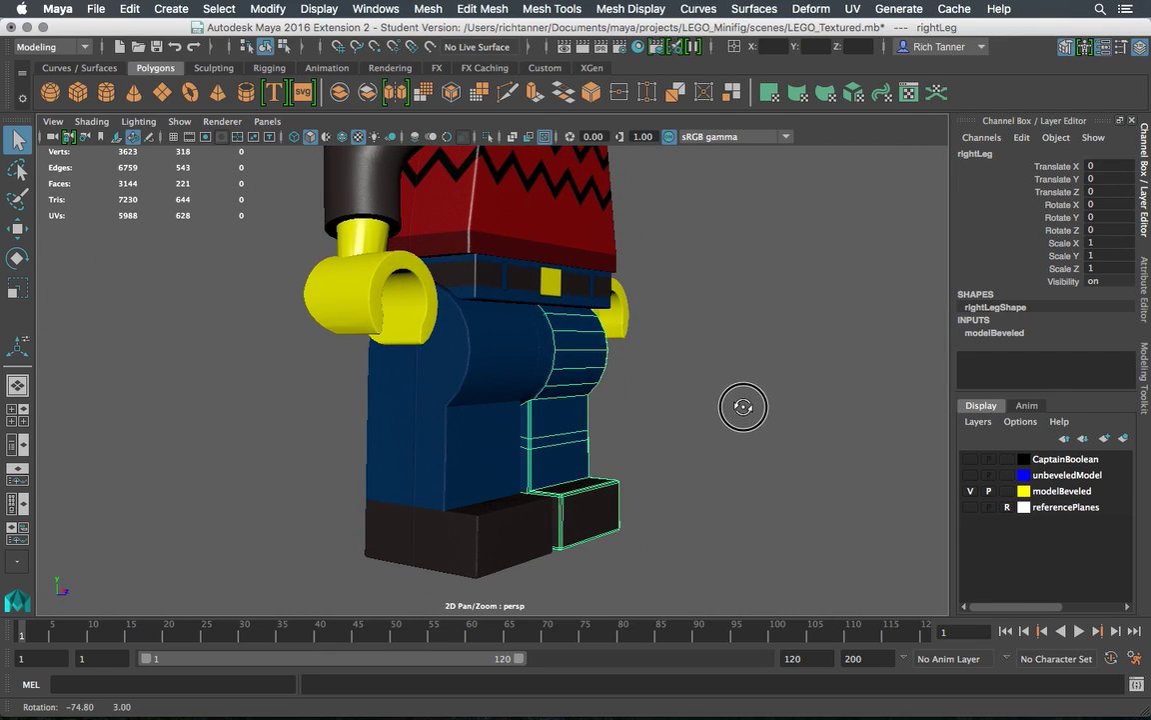
alt+drag(743, 411, 593, 408)
Try rotating the right leg about 33 degrees around X, and undo the rotation
click(17, 258)
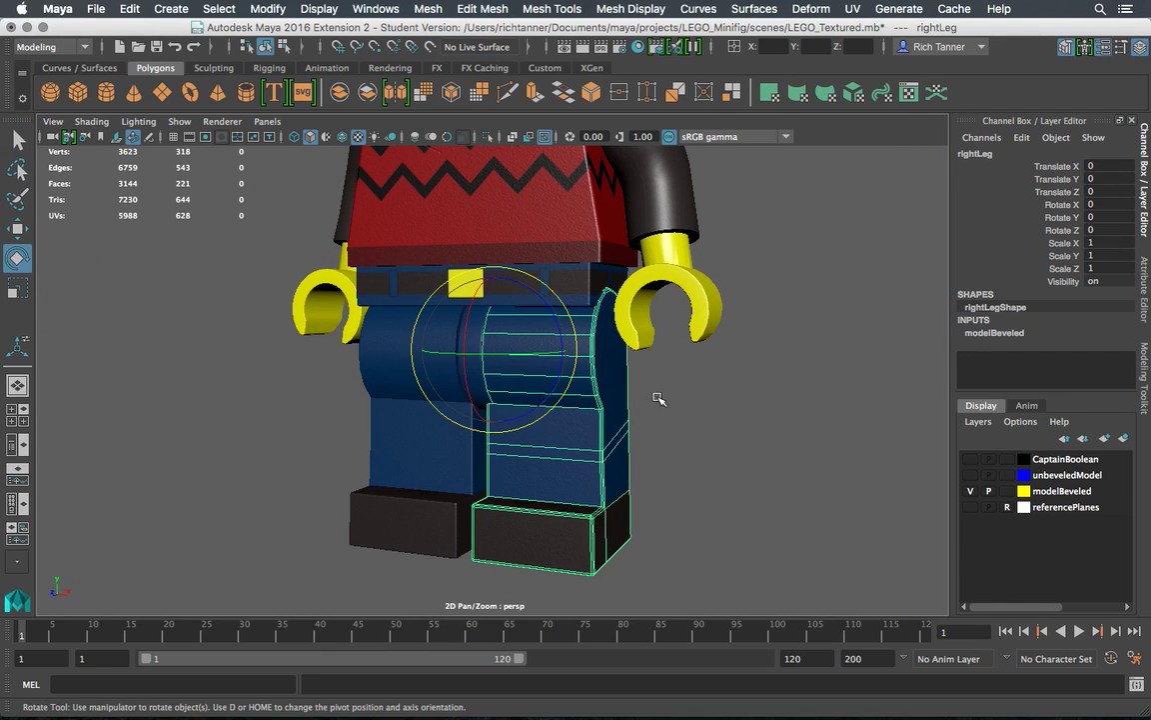
drag(470, 385, 462, 337)
key(z)
key(z)
key(z)
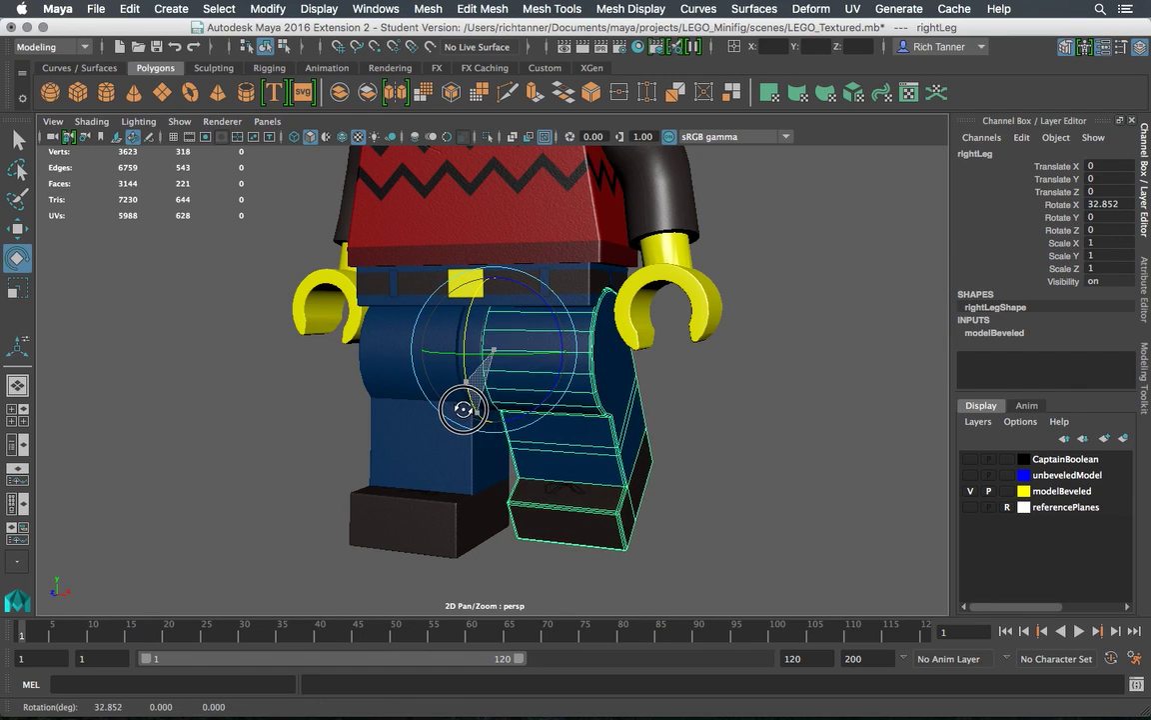
Delete the minifigure's left arm
alt+drag(740, 406, 767, 414)
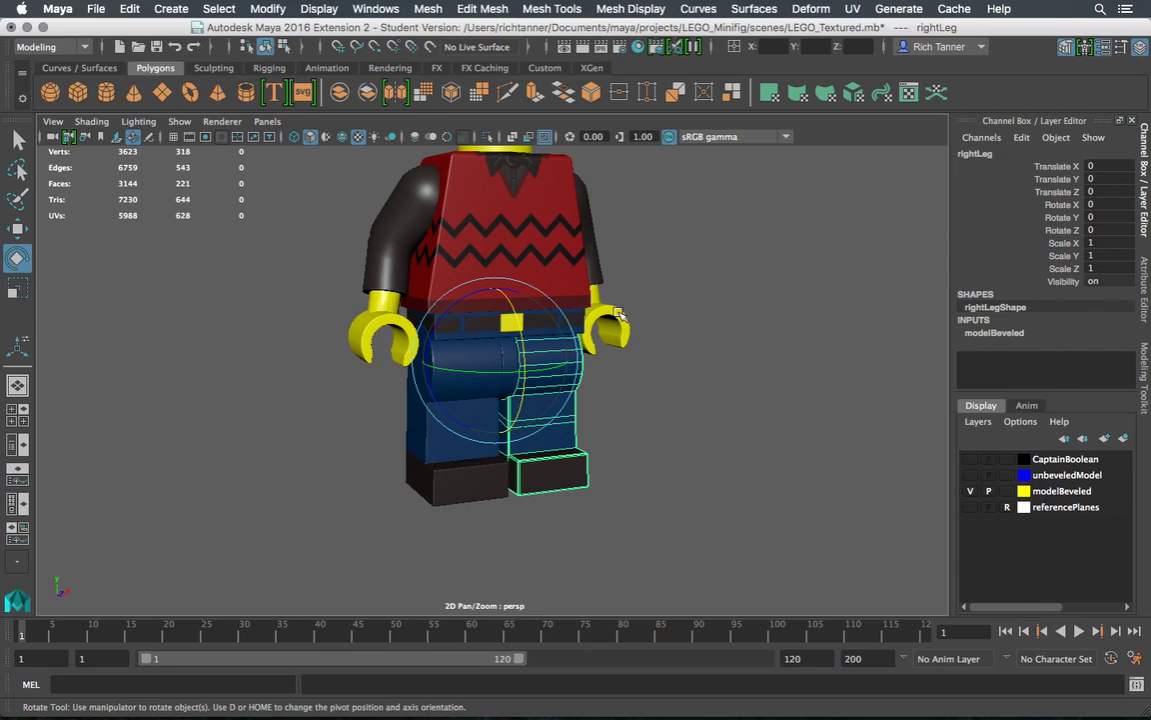
click(364, 200)
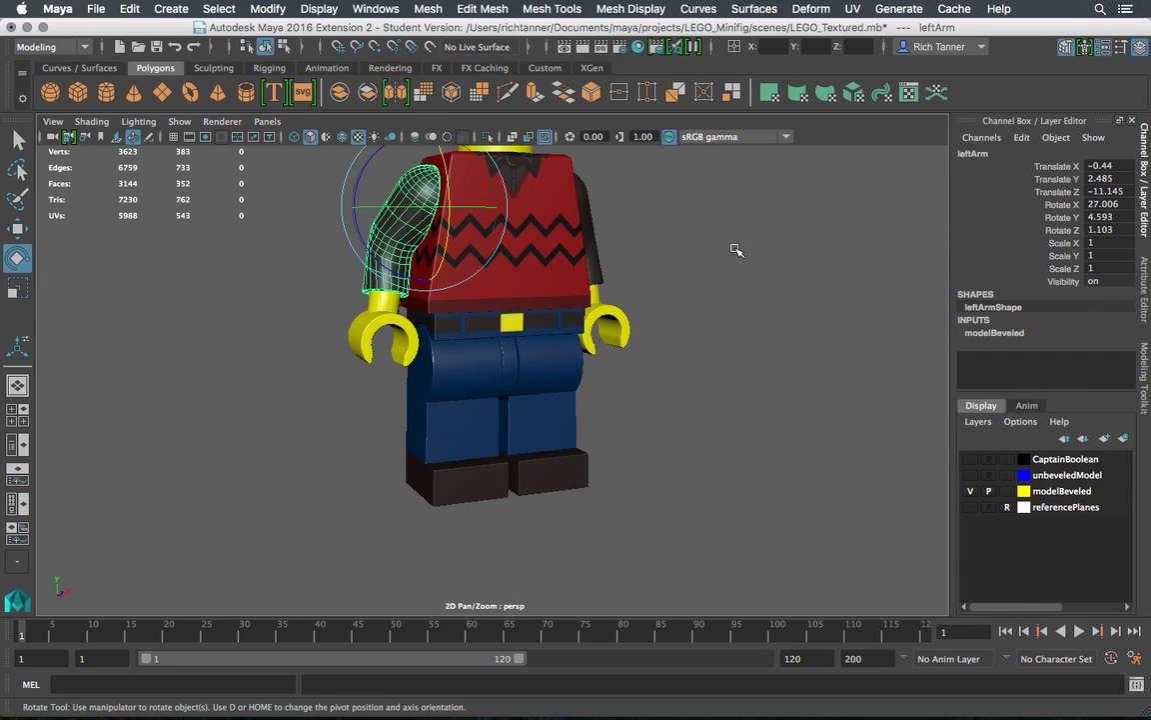
key(q)
key(Delete)
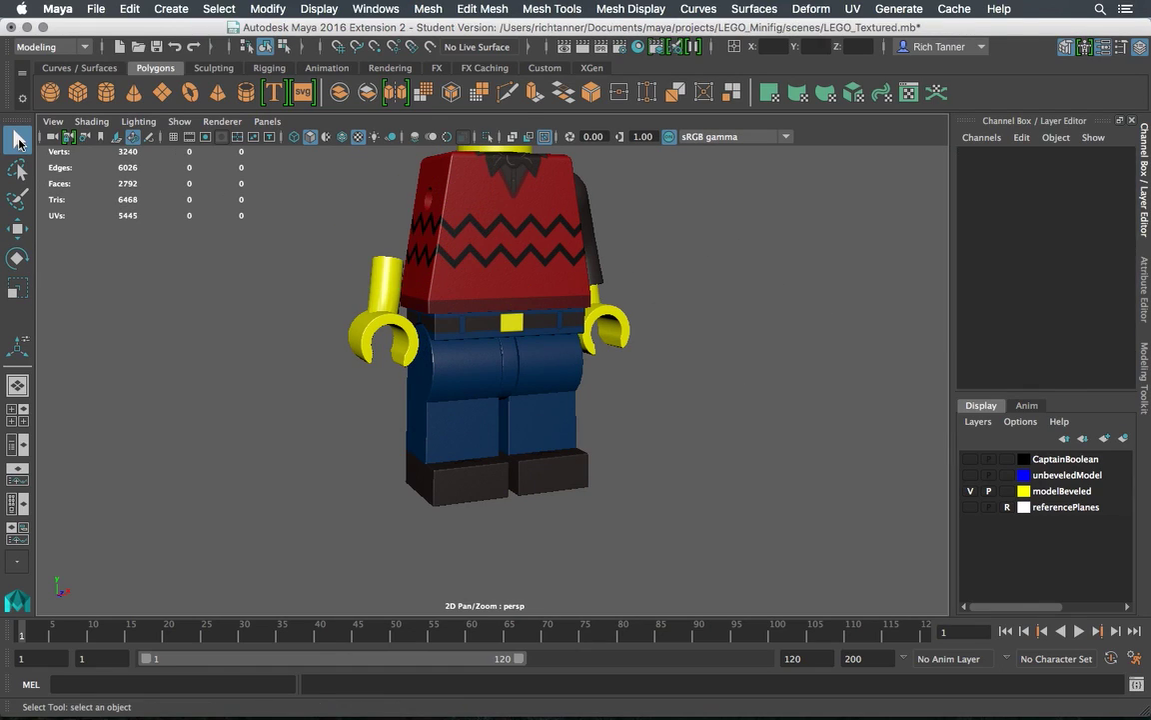
Mirror the minifigure's right arm across the world X axis in the negative direction to form the opposite arm
alt+drag(404, 275, 358, 300)
click(596, 257)
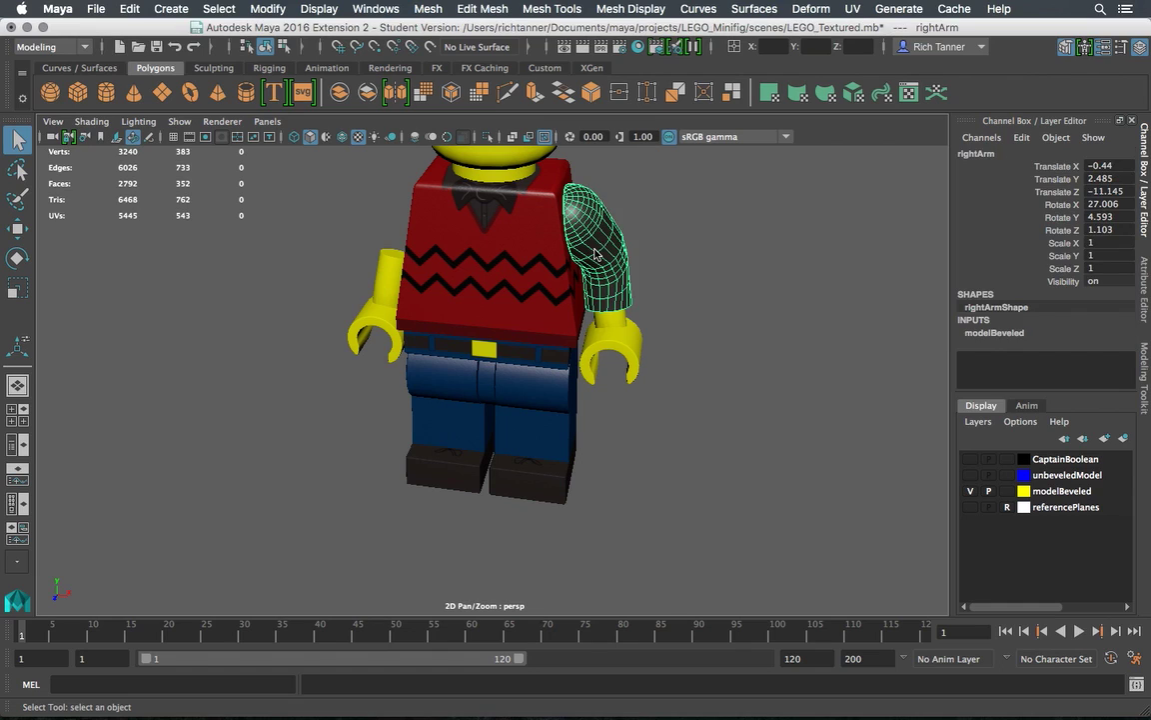
alt+drag(596, 236, 460, 222)
scroll(509, 235, up, 4)
alt+drag(544, 211, 386, 357)
click(418, 517)
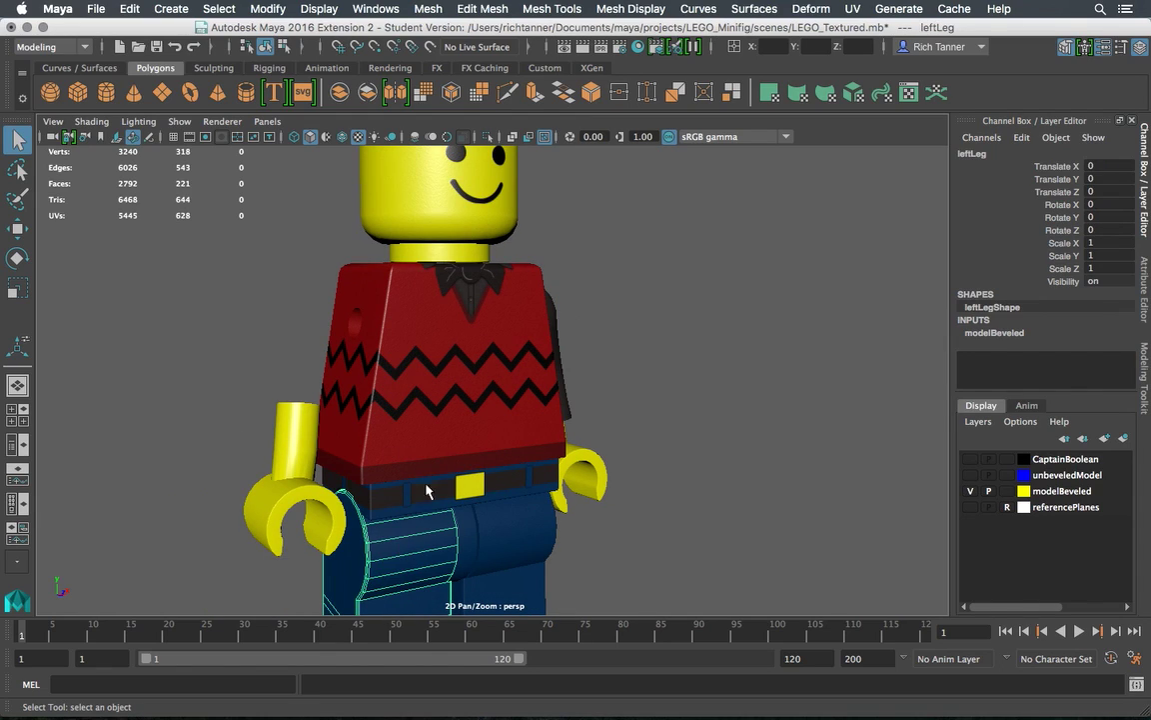
key(z)
key(z)
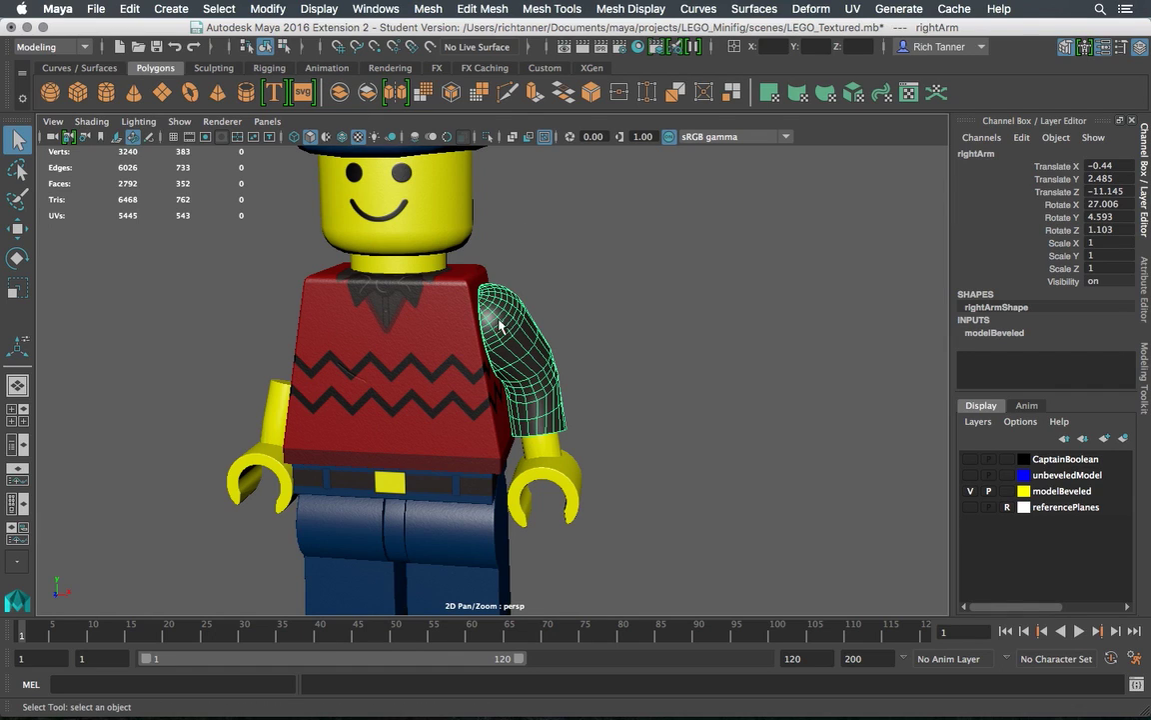
mouse_move(545, 220)
alt+mouse_down()
mouse_move(441, 224)
mouse_move(550, 219)
mouse_move(559, 231)
alt+mouse_up()
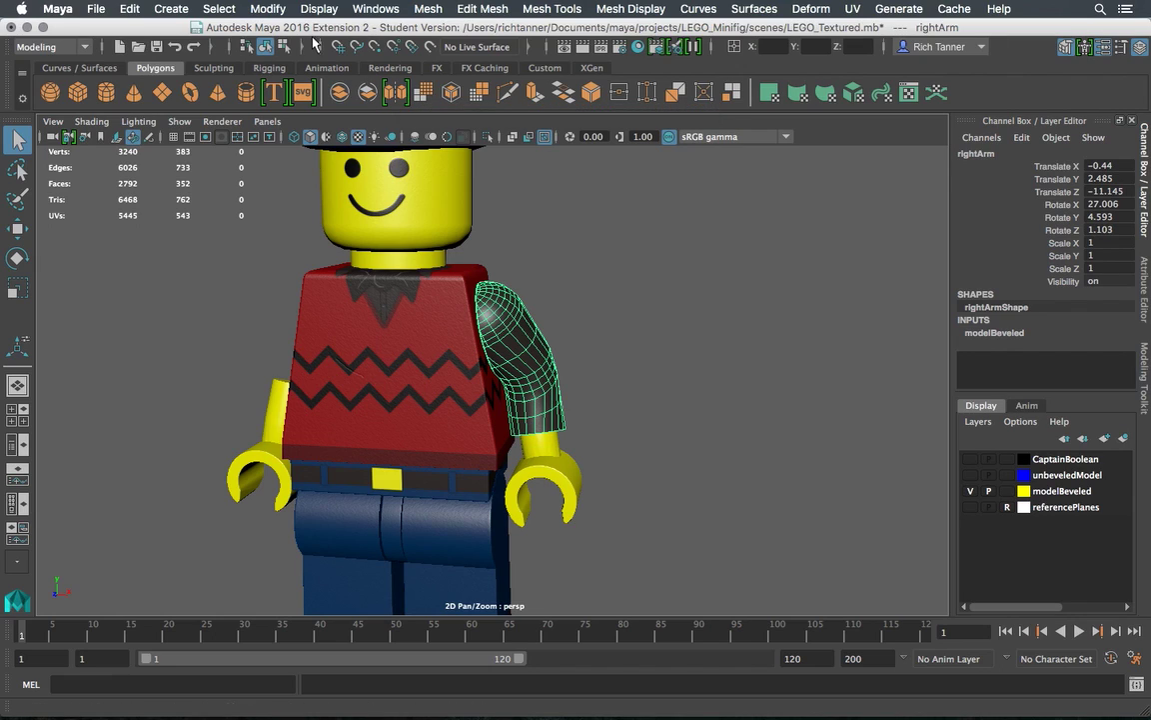
drag(313, 30, 337, 34)
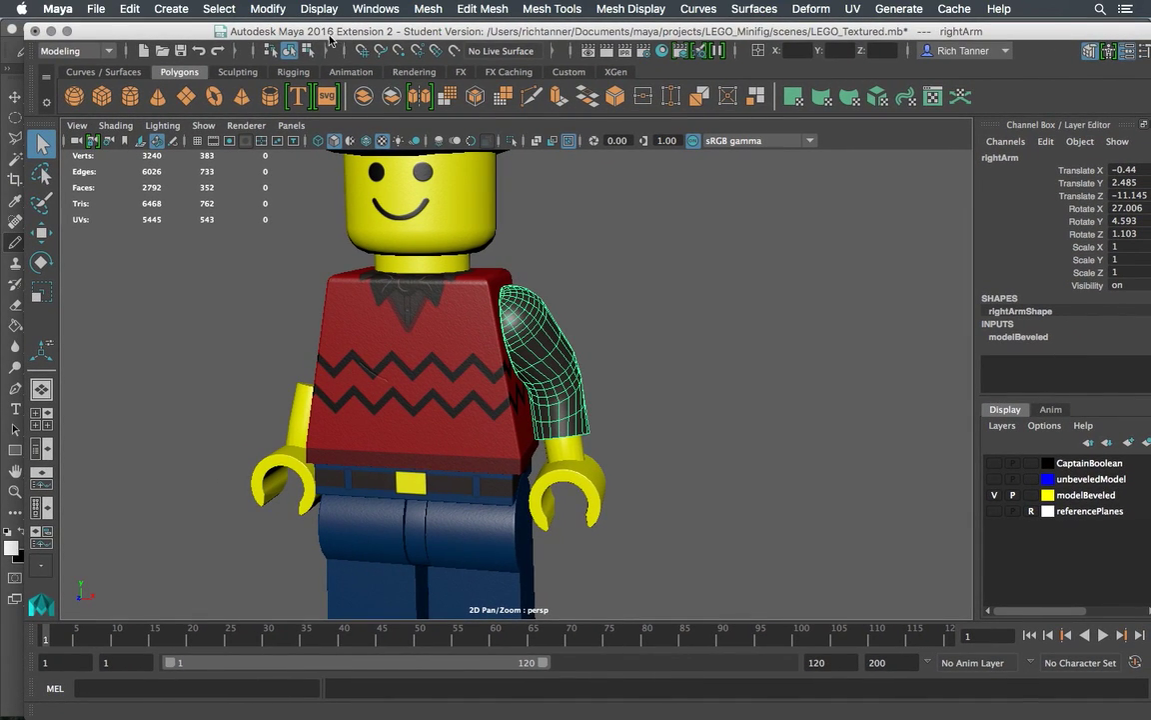
click(67, 31)
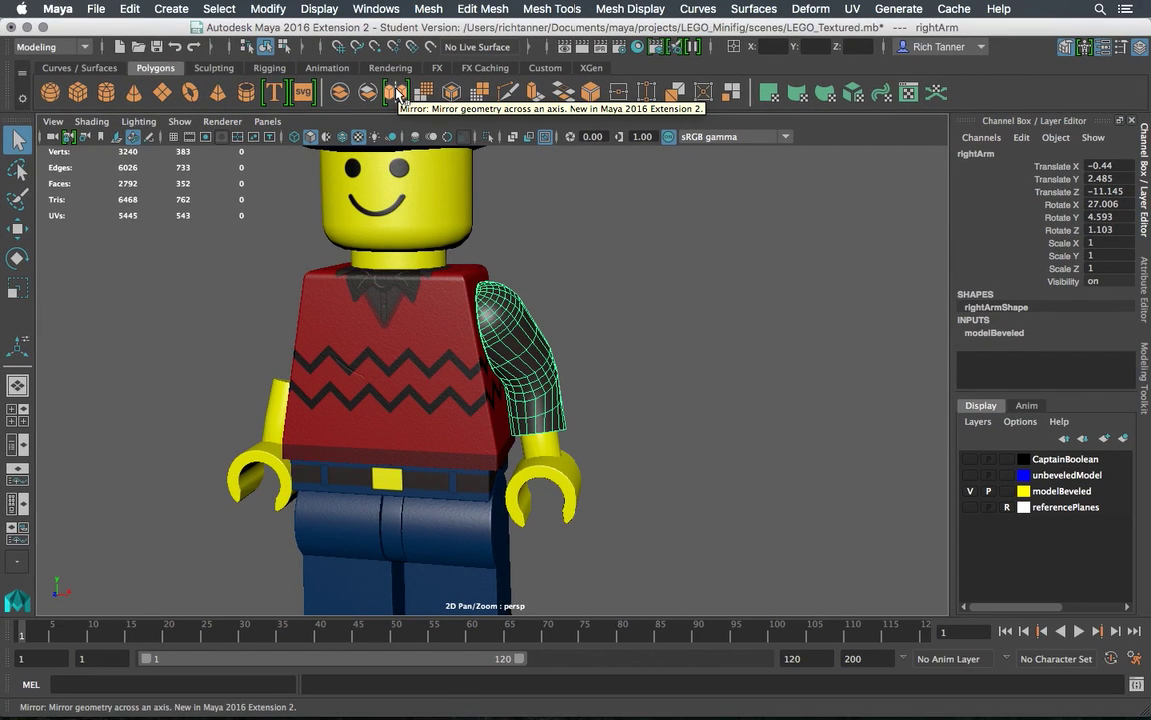
click(396, 94)
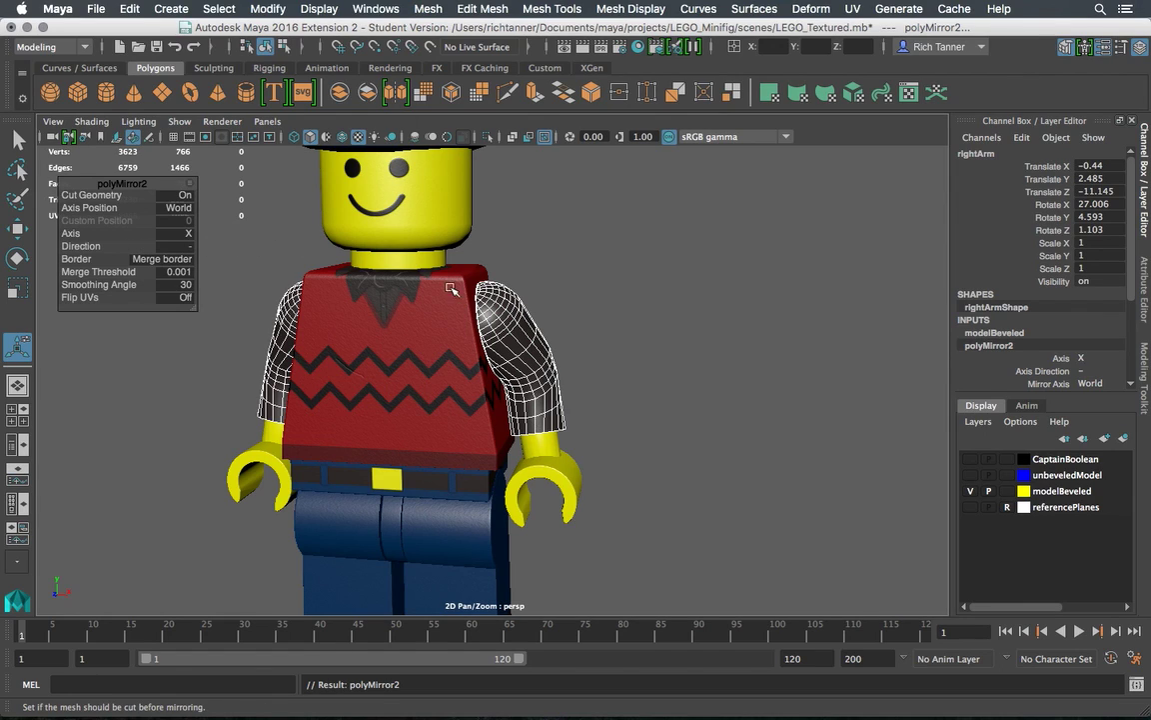
Examine both arms of the minifigure from the front, the sides and below to check the mirrored creases
scroll(280, 280, up, 2)
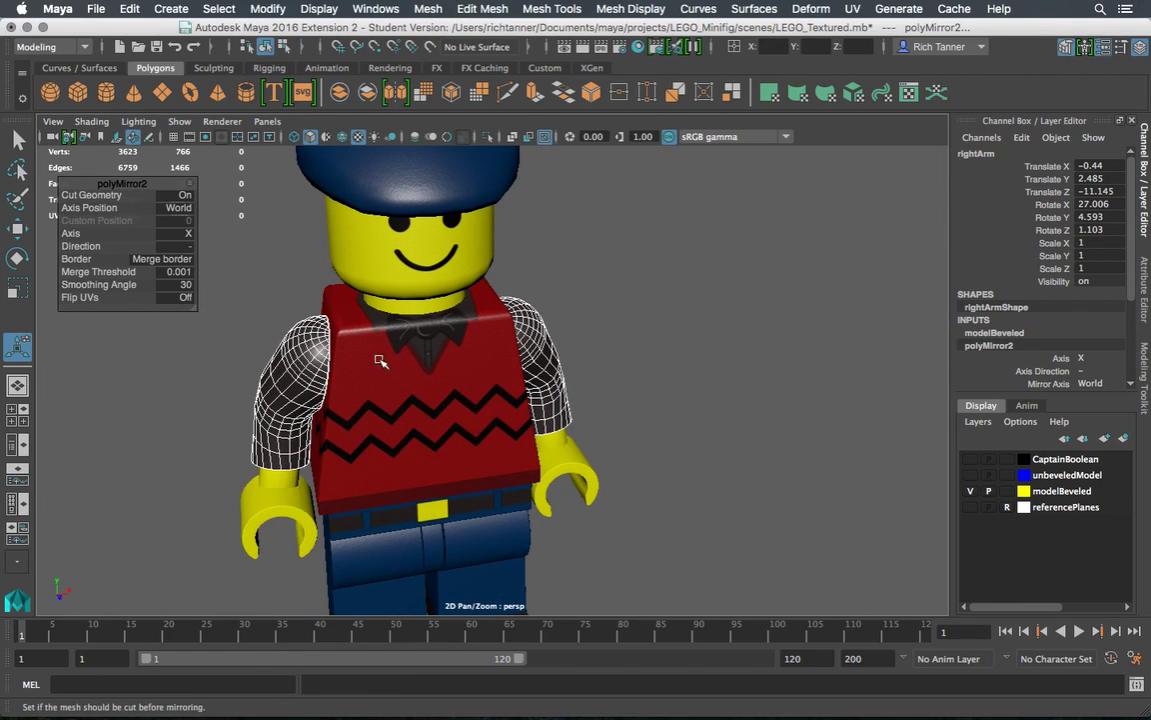
alt+drag(372, 272, 482, 266)
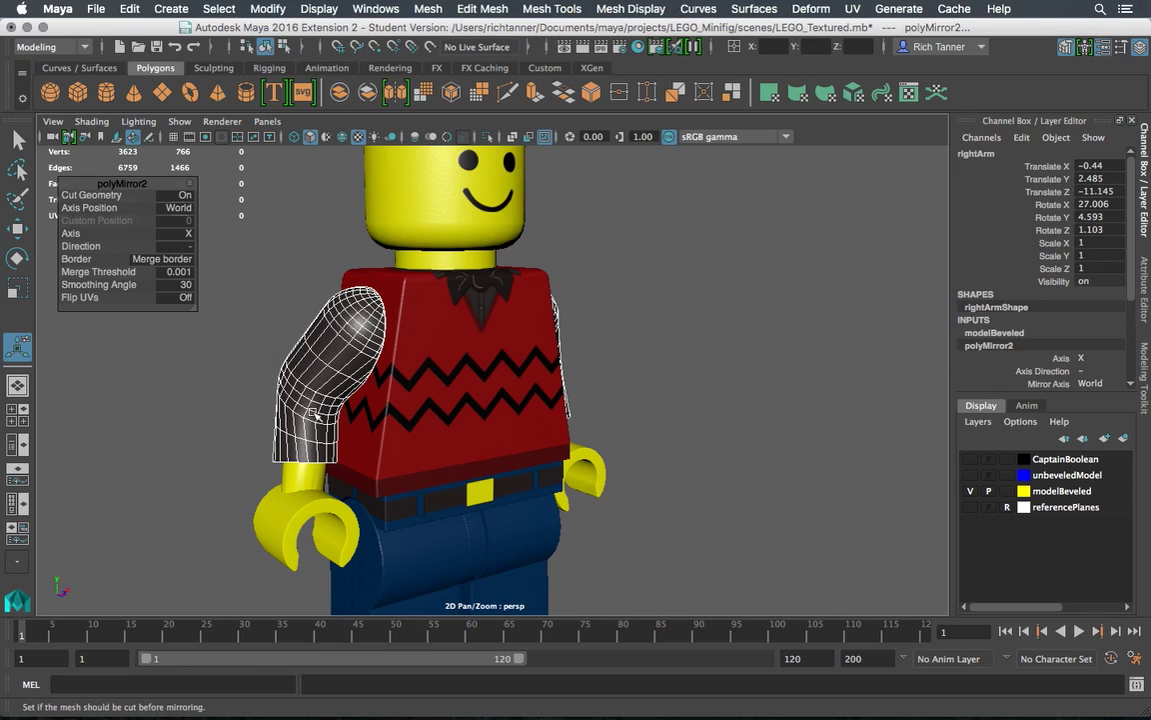
alt+drag(367, 313, 288, 302)
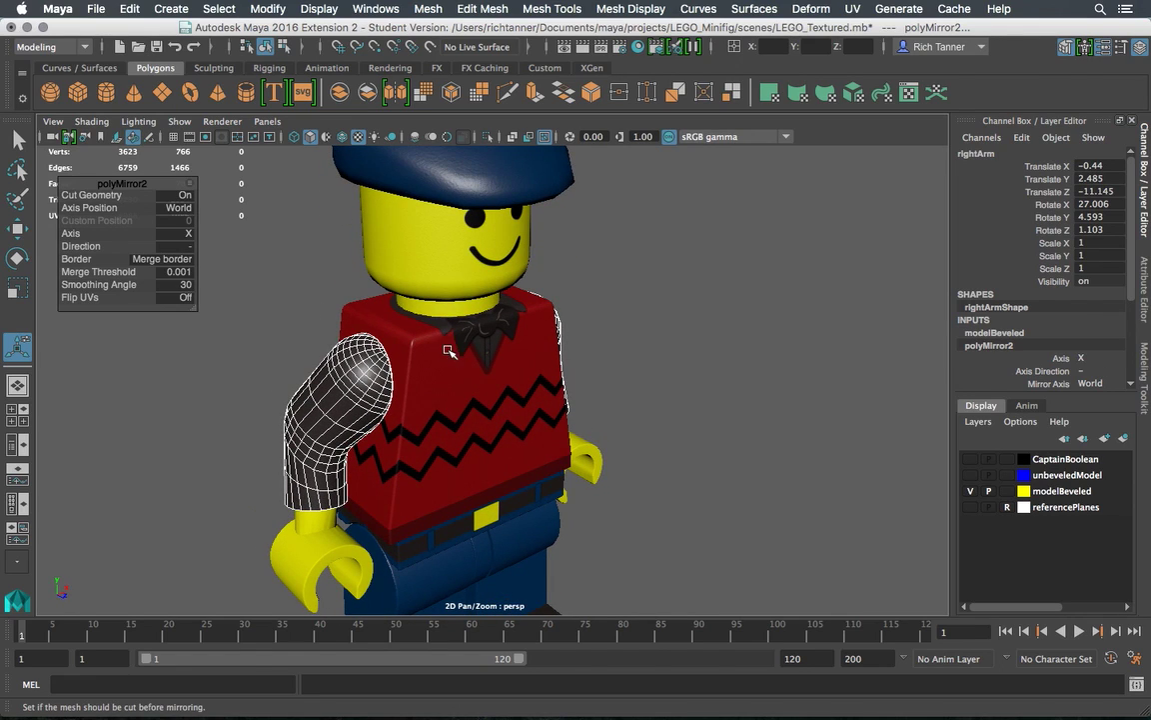
alt+drag(447, 350, 343, 340)
alt+drag(291, 303, 590, 264)
click(591, 264)
scroll(537, 316, up, 3)
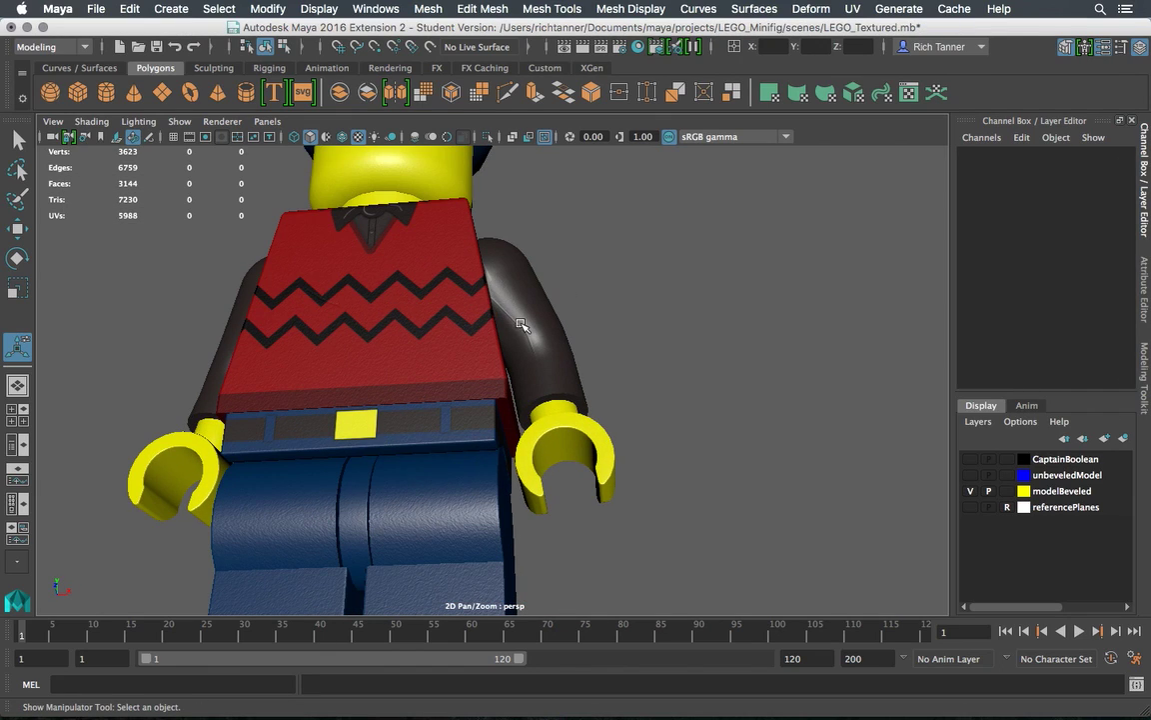
alt+drag(428, 348, 232, 356)
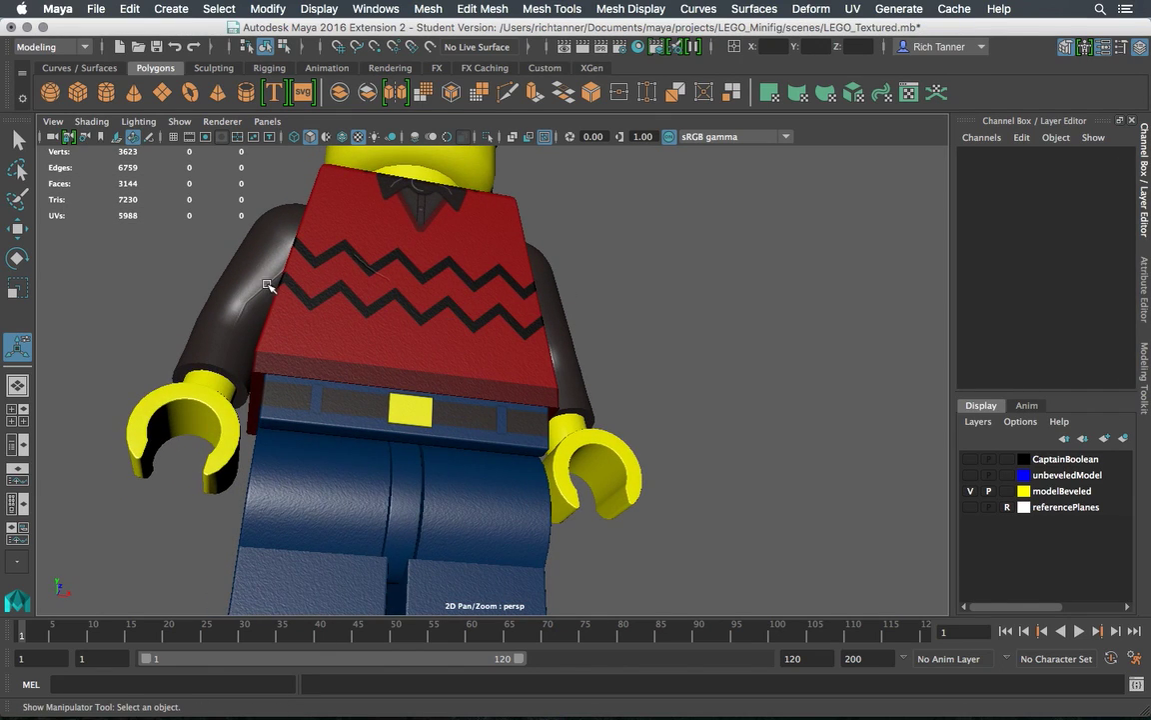
alt+drag(351, 237, 404, 327)
scroll(378, 309, down, 3)
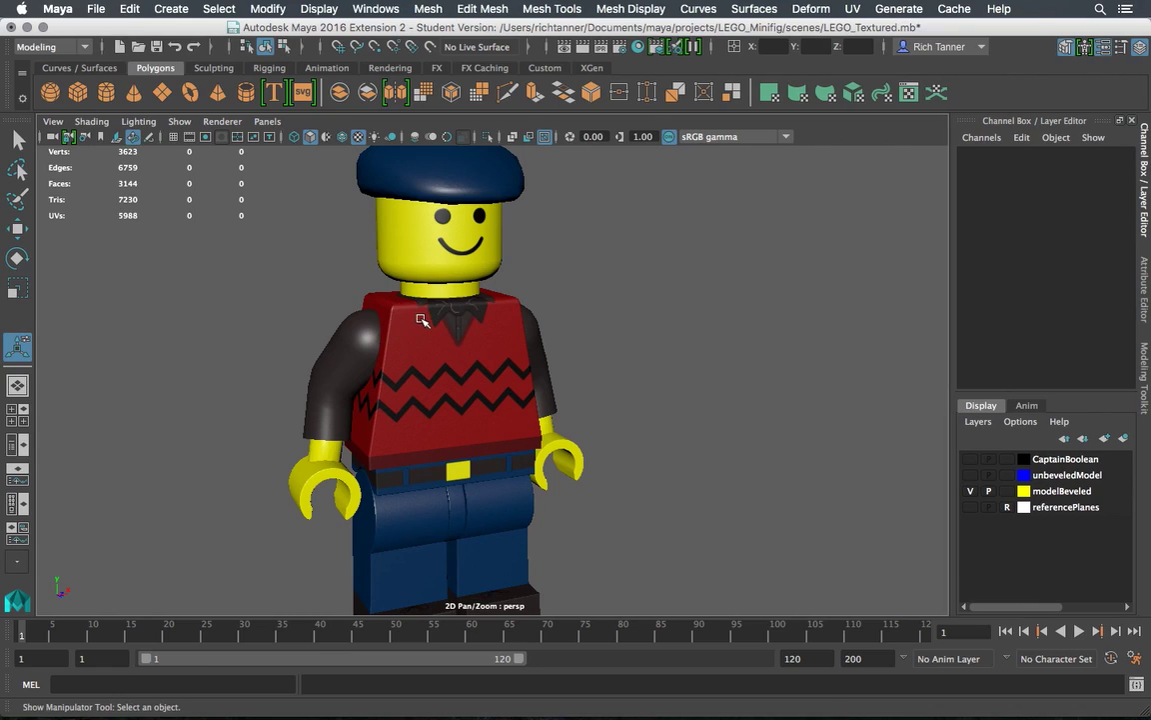
alt+middle_drag(393, 324, 358, 285)
scroll(411, 305, up, 2)
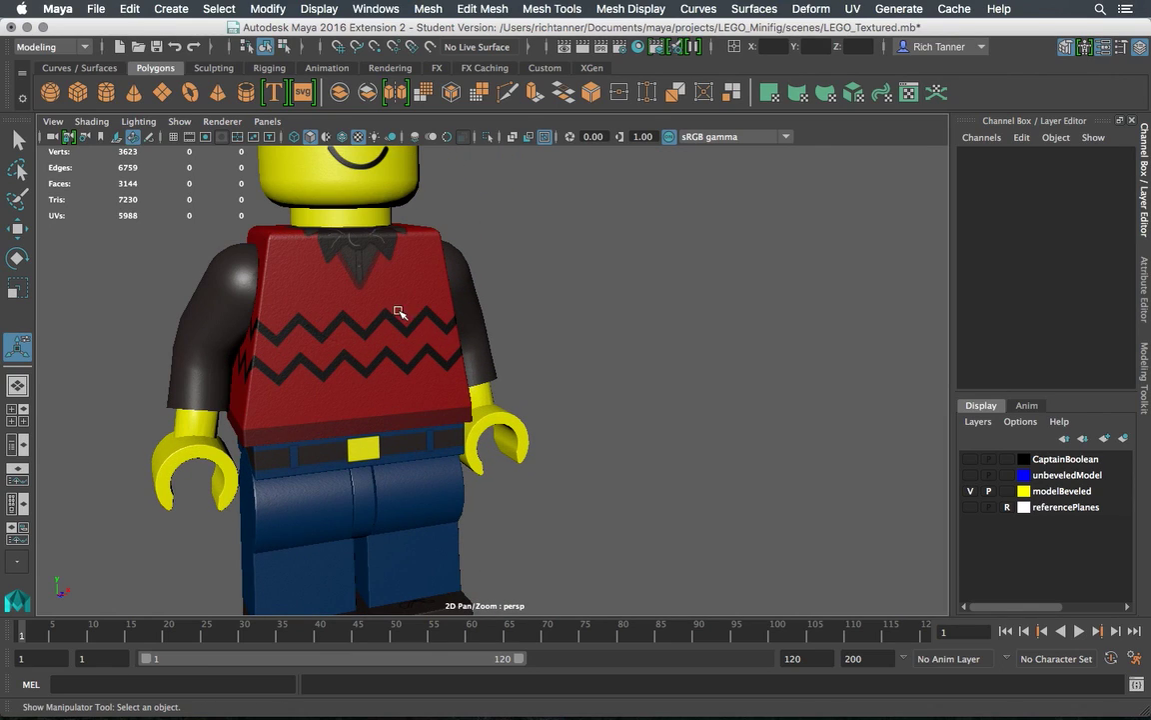
scroll(385, 318, down, 2)
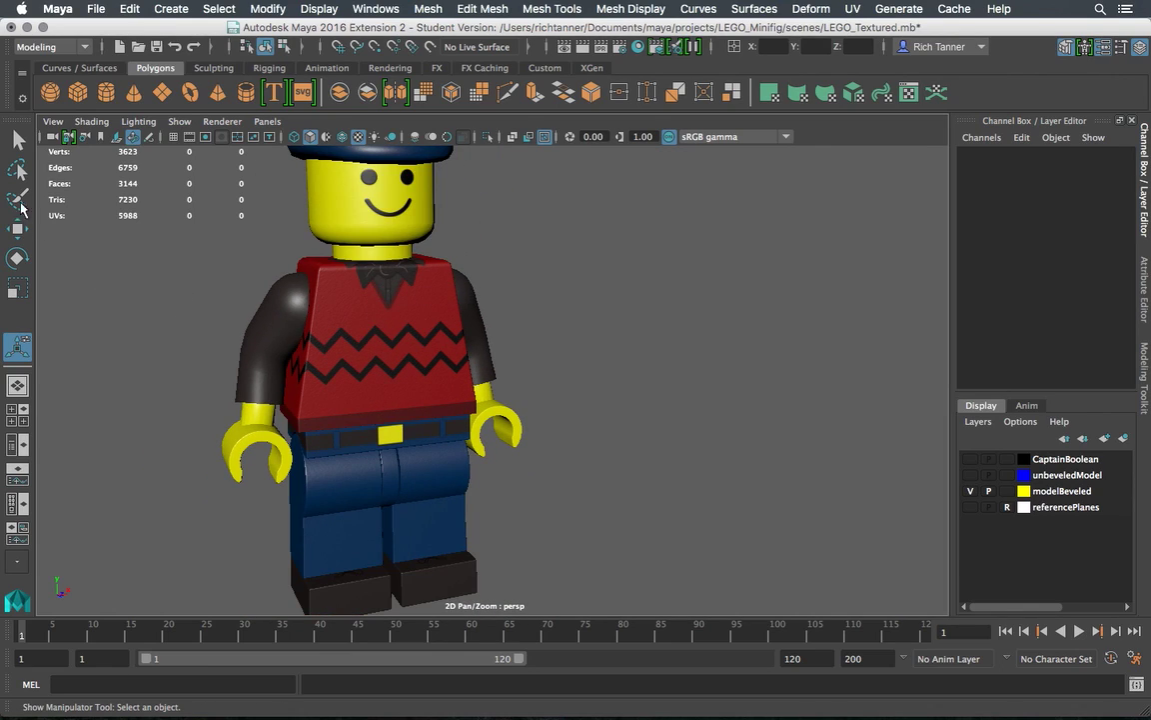
Select the mirrored arms mesh and show the scene's object list beside the perspective view
click(18, 138)
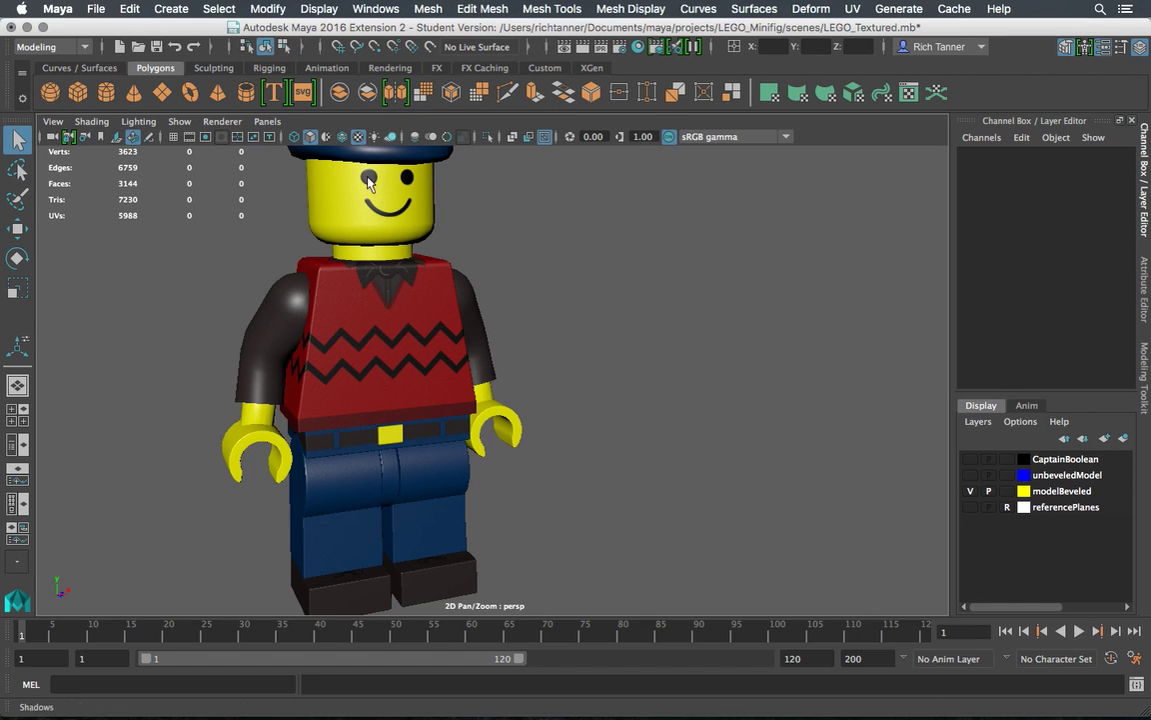
click(284, 300)
alt+drag(585, 258, 663, 240)
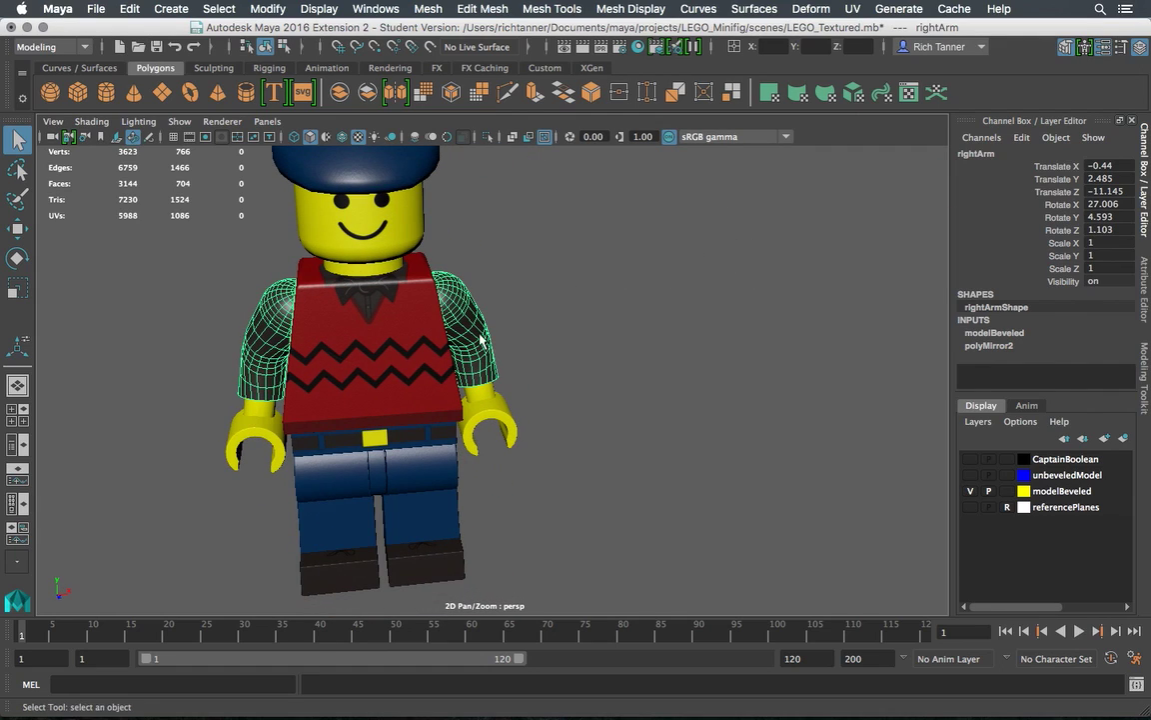
click(15, 445)
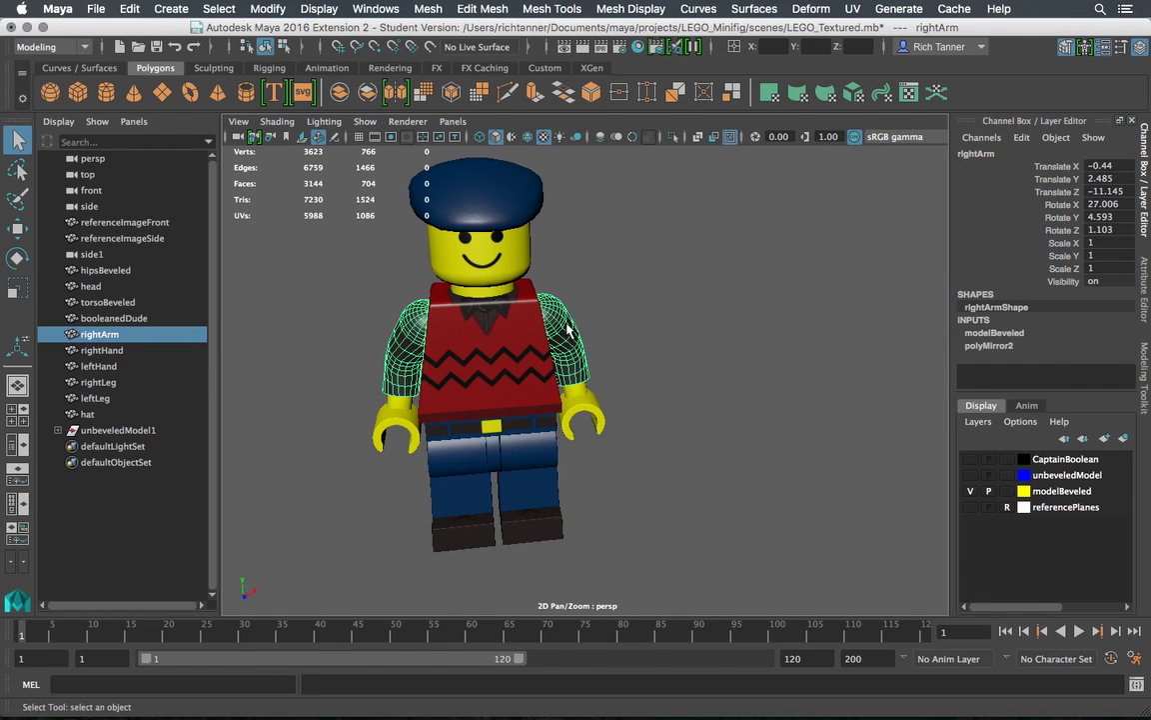
Select all faces of the left arm within the mirrored arms mesh
alt+drag(562, 276, 522, 283)
click(15, 256)
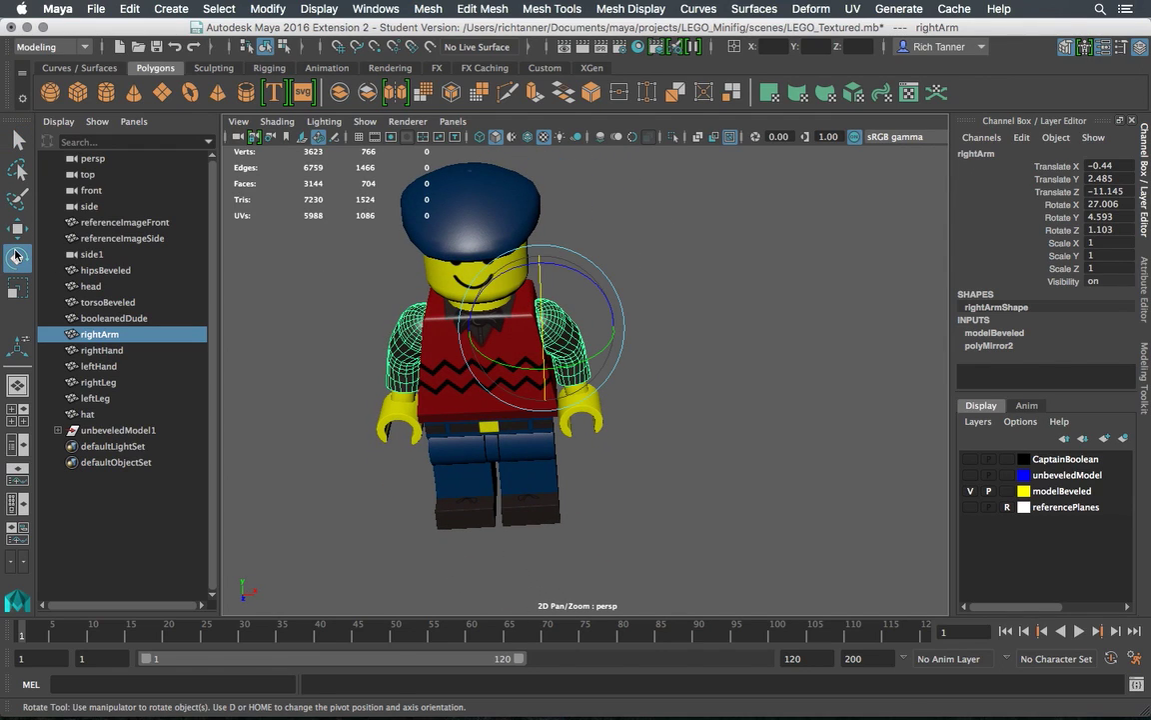
click(817, 236)
alt+drag(660, 224, 456, 252)
click(440, 297)
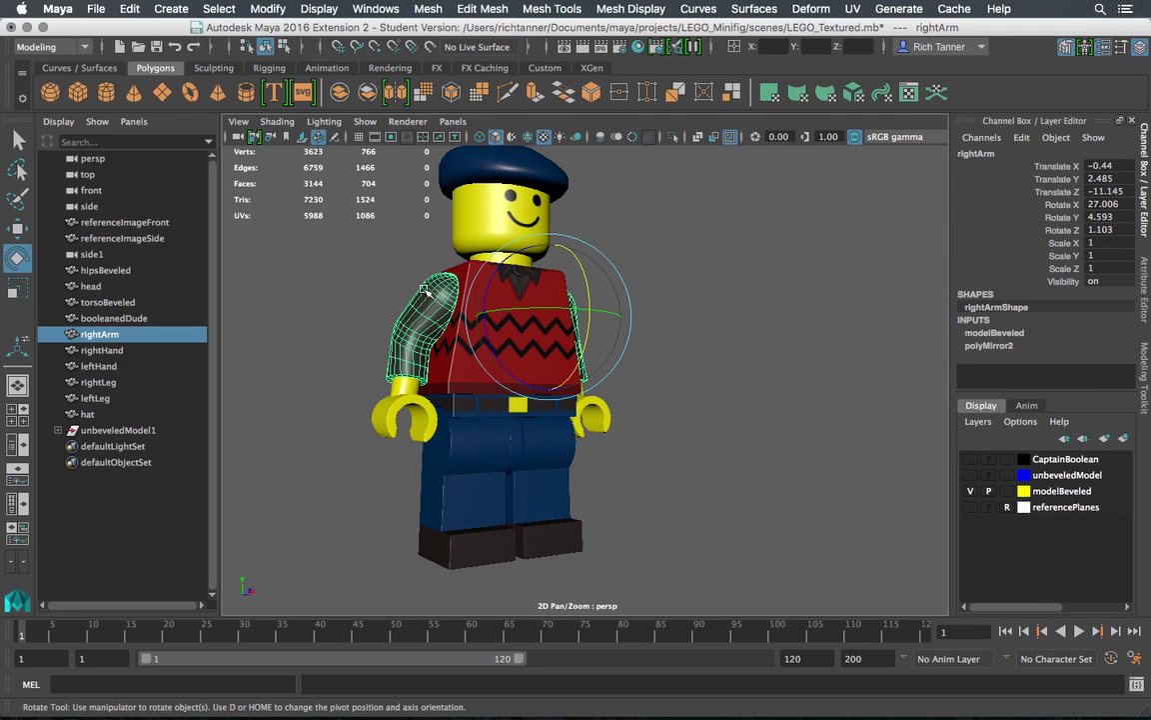
right_click(413, 290)
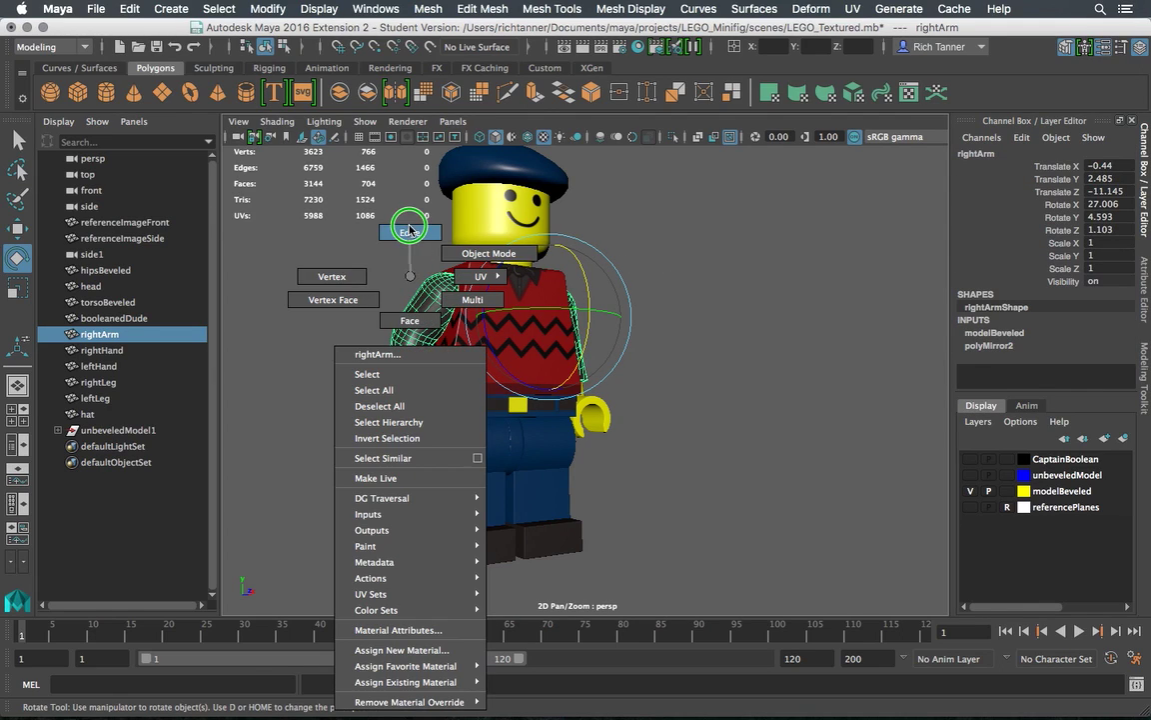
click(410, 320)
click(421, 316)
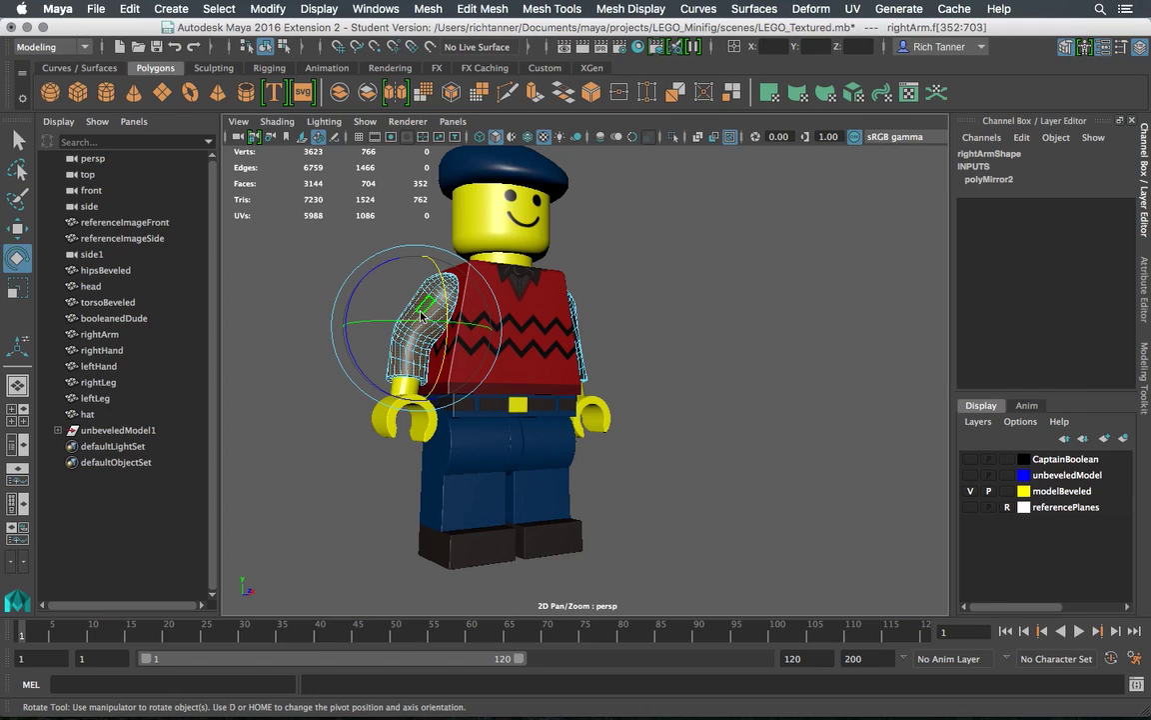
key(q)
mouse_move(766, 245)
alt+mouse_down()
mouse_move(699, 239)
mouse_move(778, 226)
alt+mouse_up()
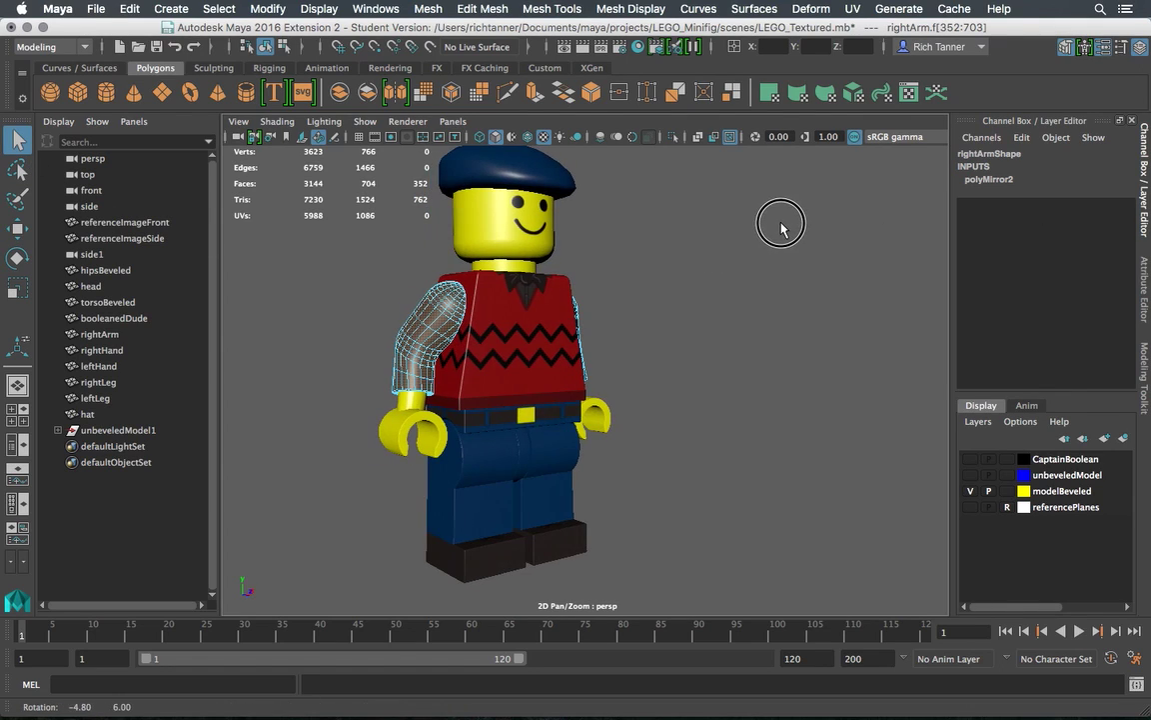
Separate the mirrored arms mesh into individual objects and expand the rightArm group to list its pieces
click(319, 9)
click(446, 84)
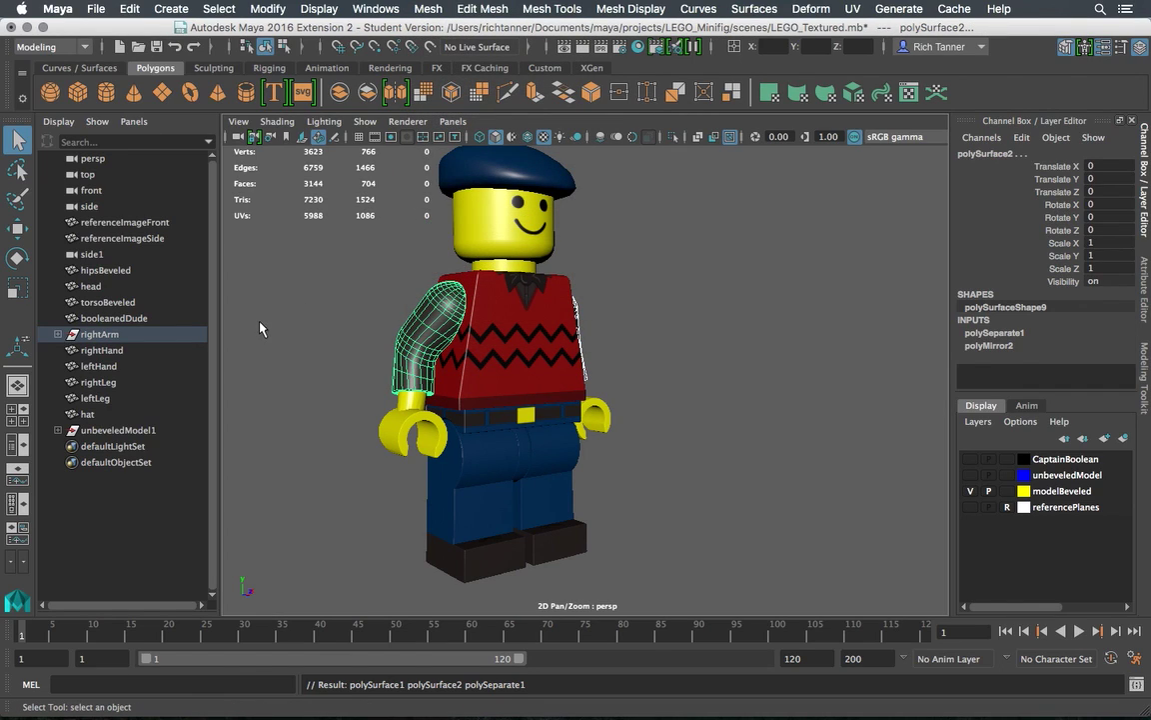
click(59, 335)
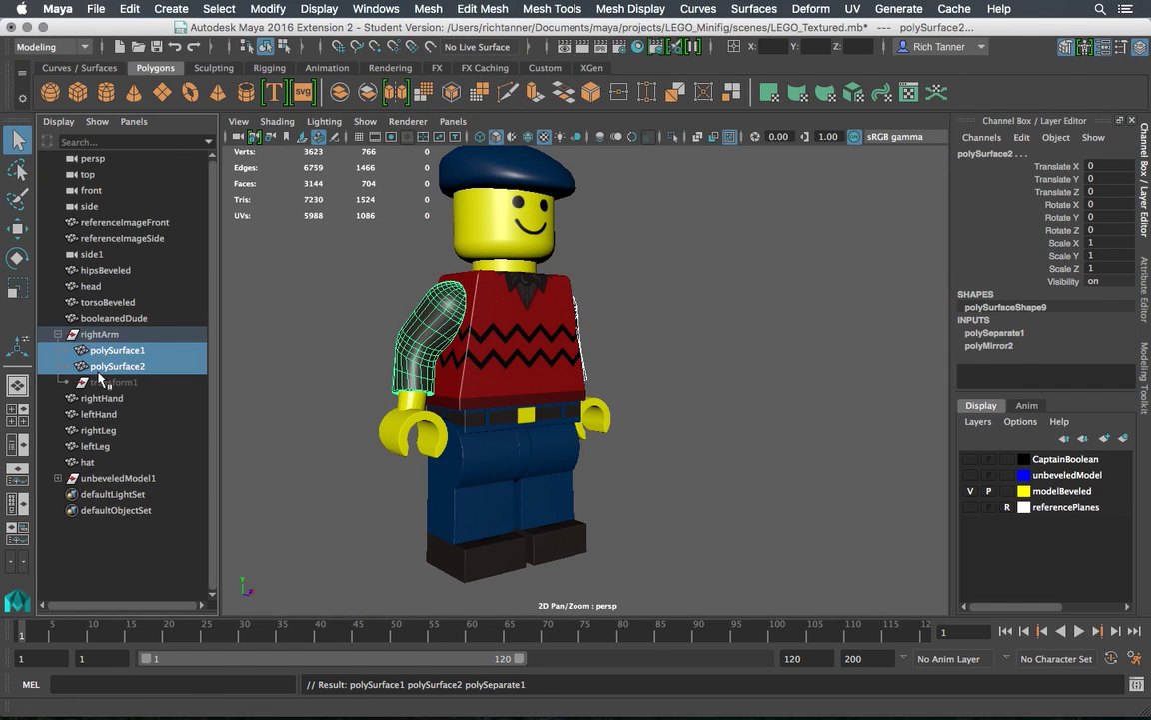
click(278, 265)
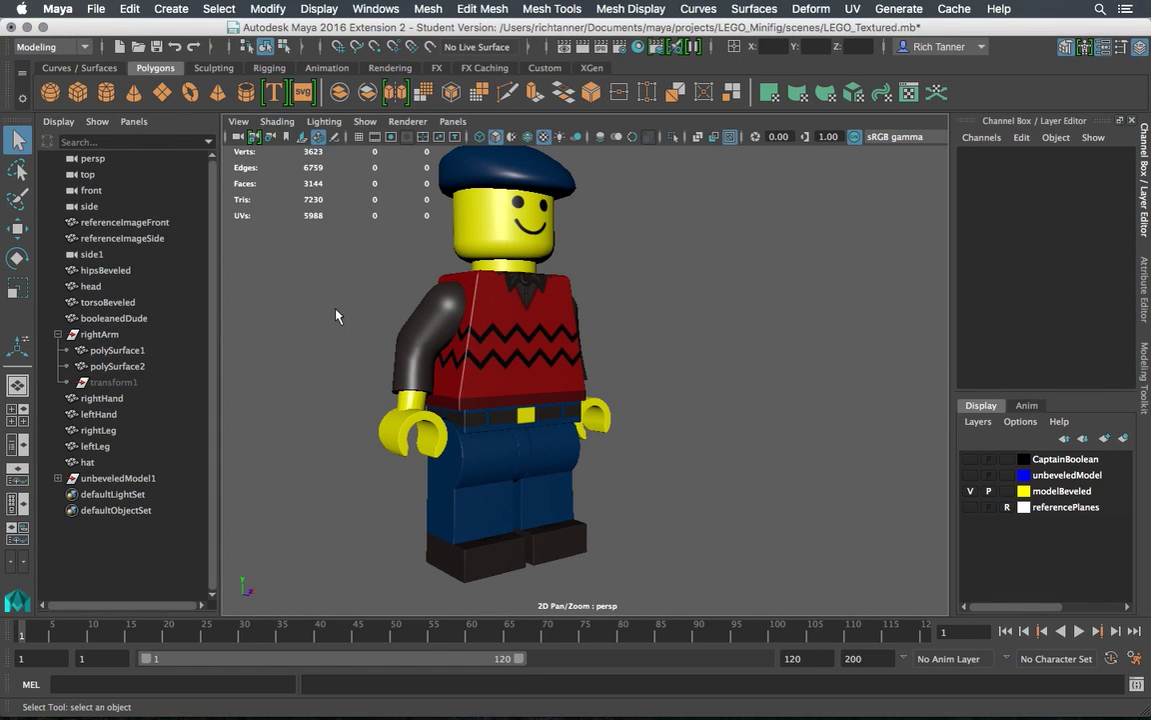
Check which arm each object in the rightArm group represents by selecting polySurface1, polySurface2 and the group itself
click(105, 351)
alt+drag(300, 309, 252, 309)
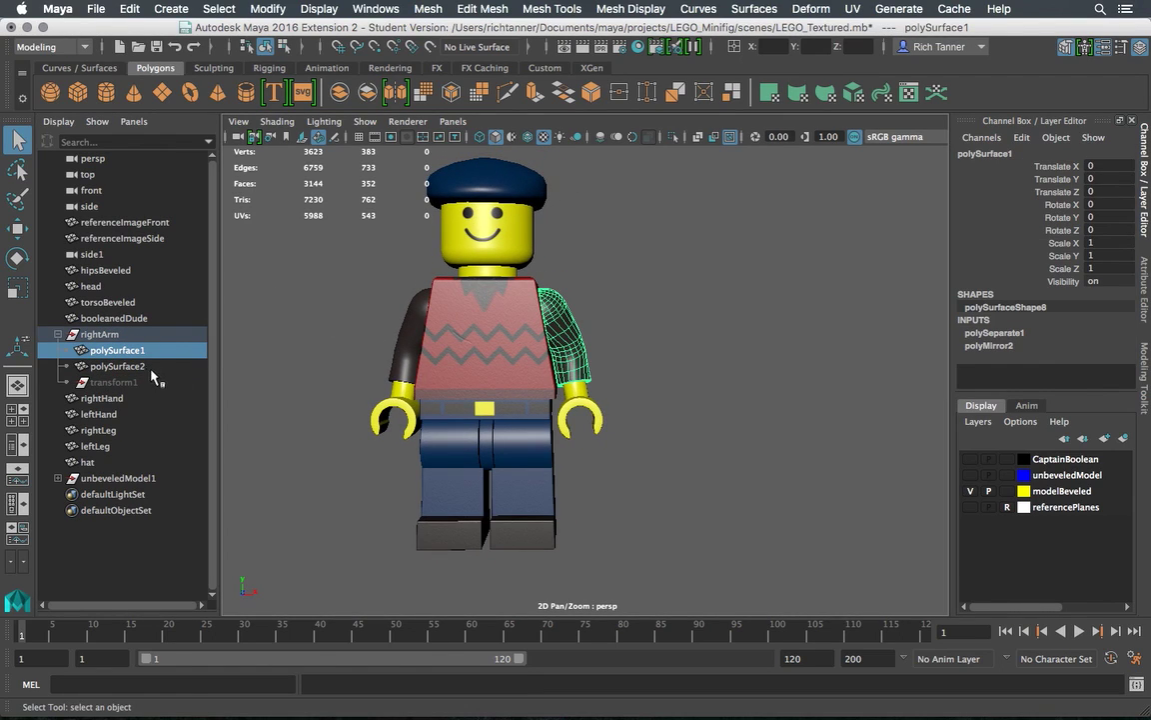
click(116, 367)
click(110, 335)
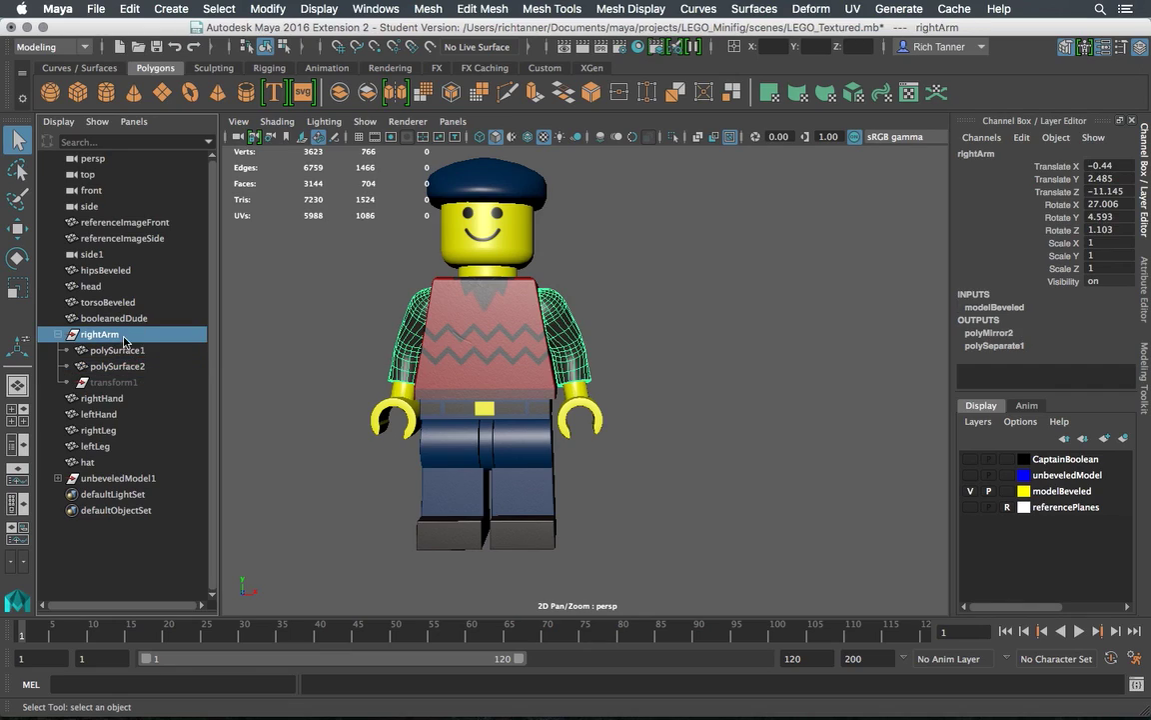
click(137, 352)
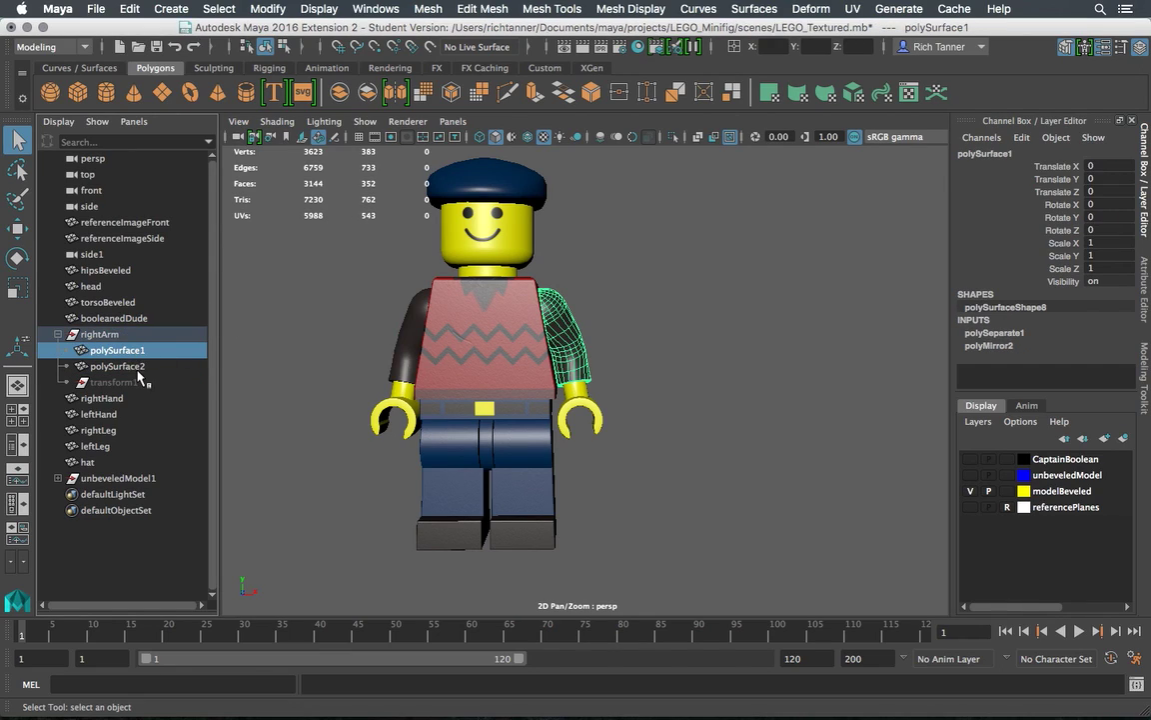
click(138, 367)
Rename the polySurface1 transform as rightArm
click(142, 351)
click(1146, 295)
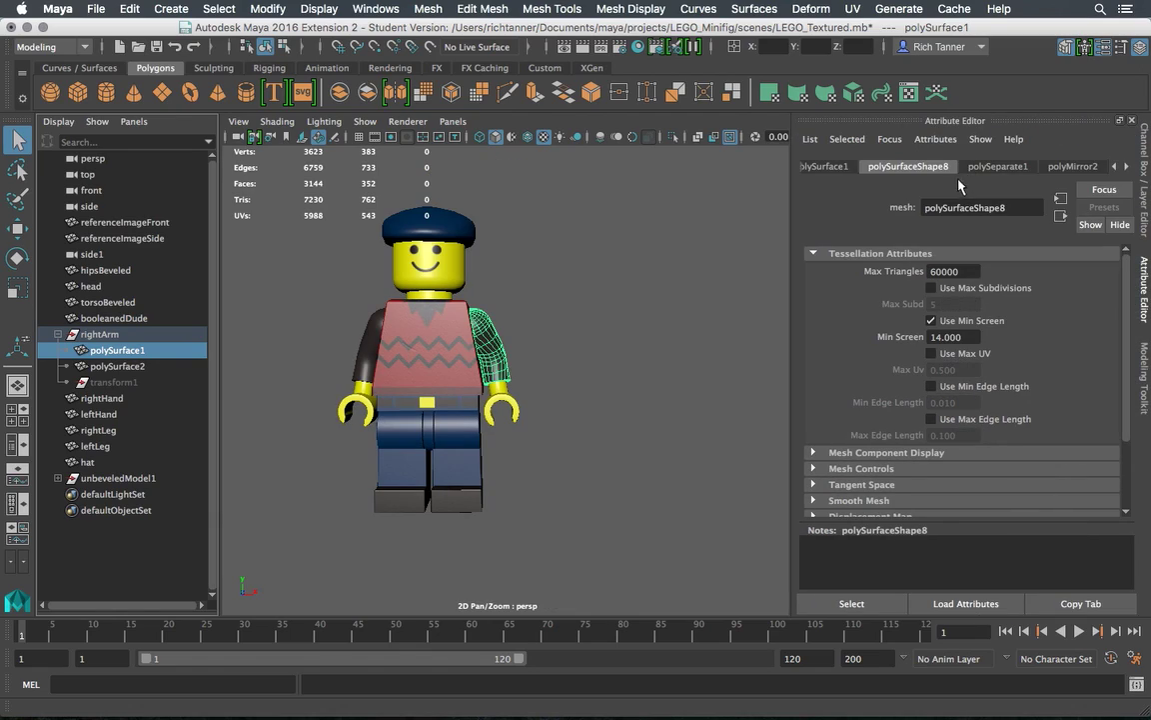
click(840, 167)
double_click(983, 207)
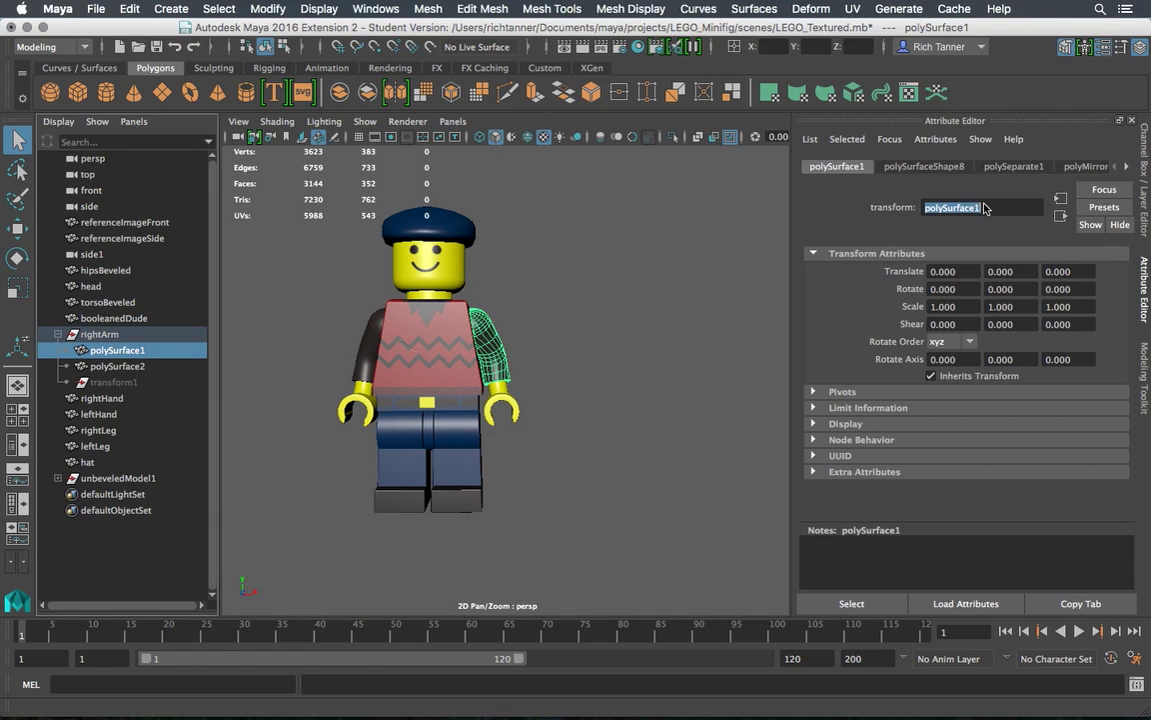
text(rightArm)
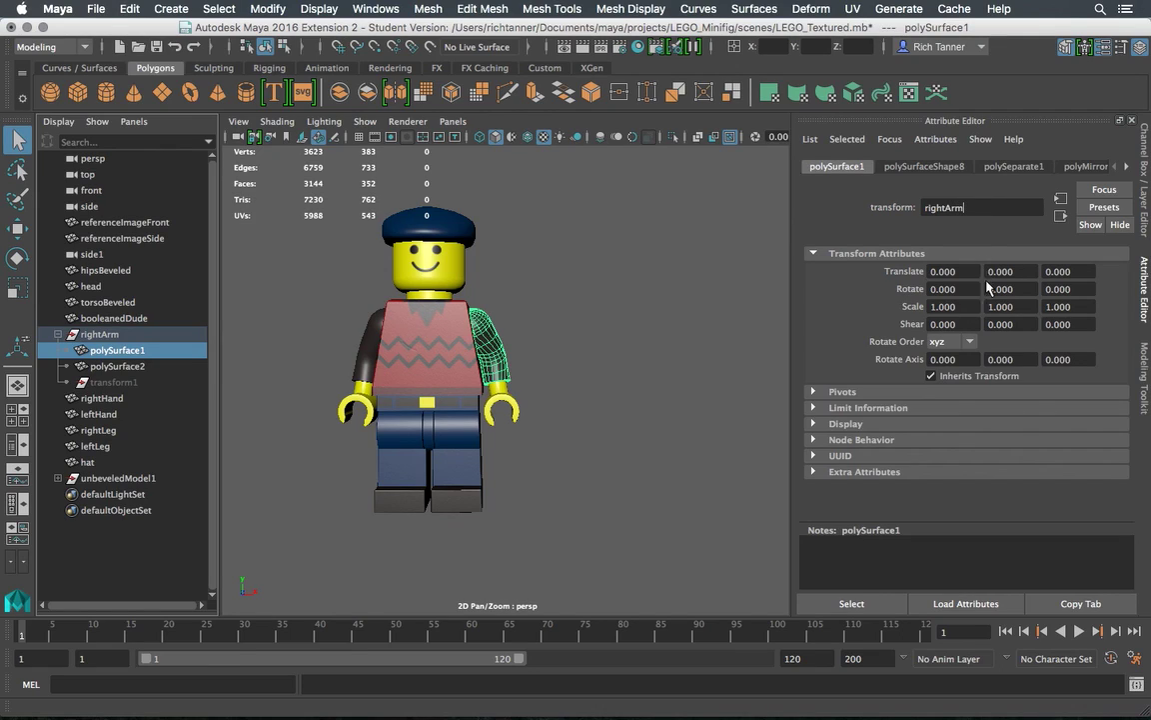
key(Return)
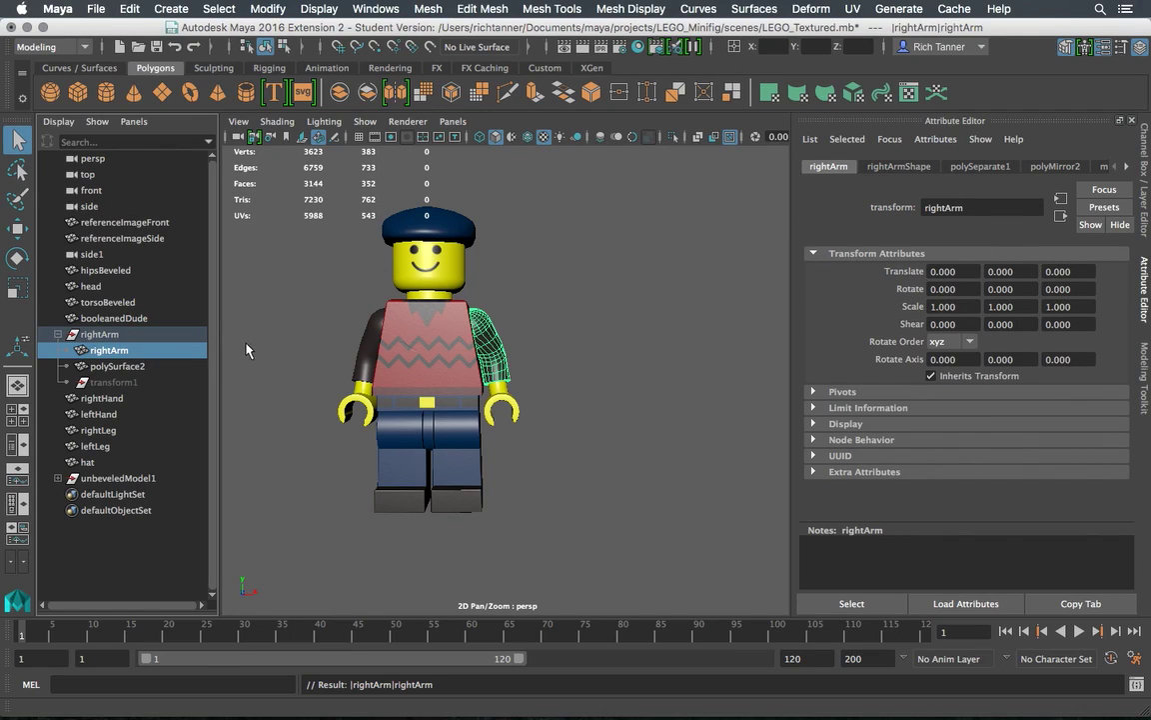
Rename the separated left arm's transform as leftArm
click(365, 354)
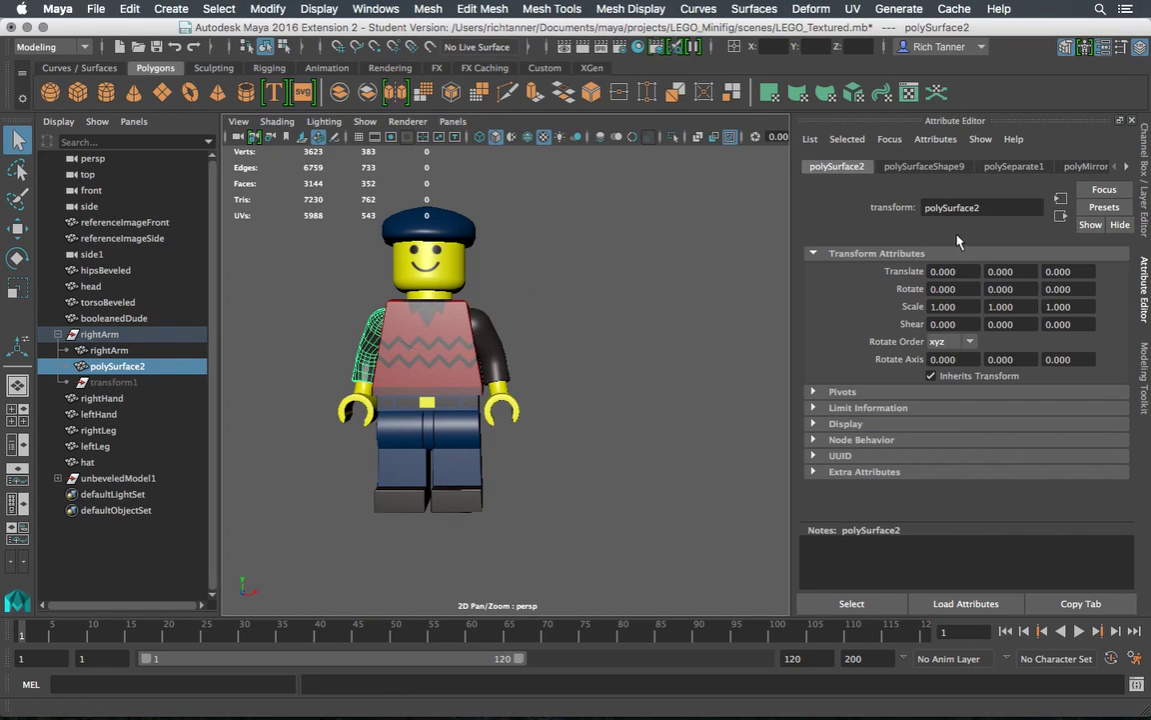
double_click(995, 204)
text(leftArm)
key(Return)
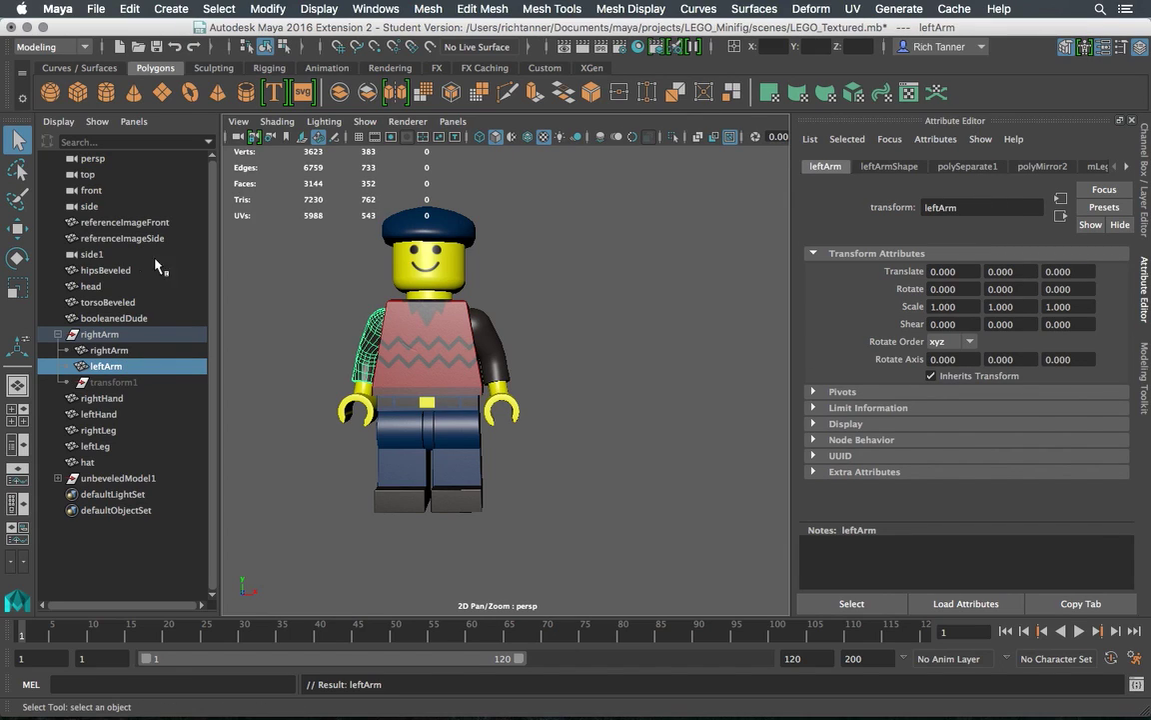
Ungroup the rightArm group and delete the construction history of the released arm objects
click(118, 335)
click(130, 9)
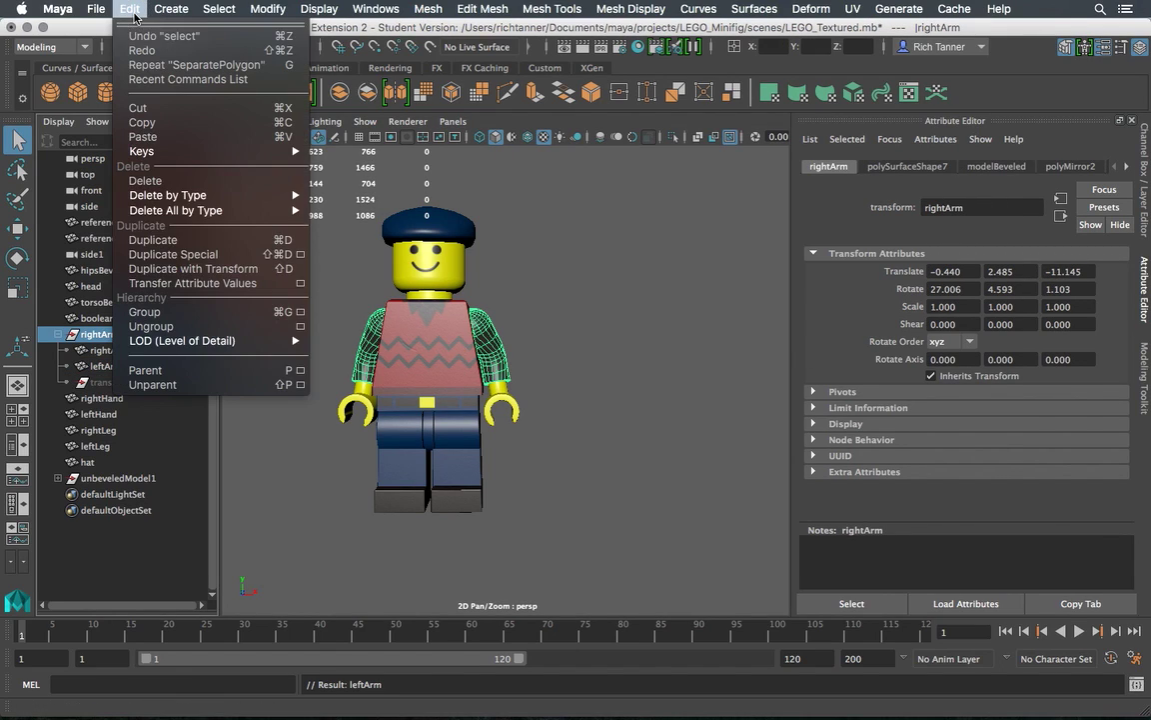
click(171, 327)
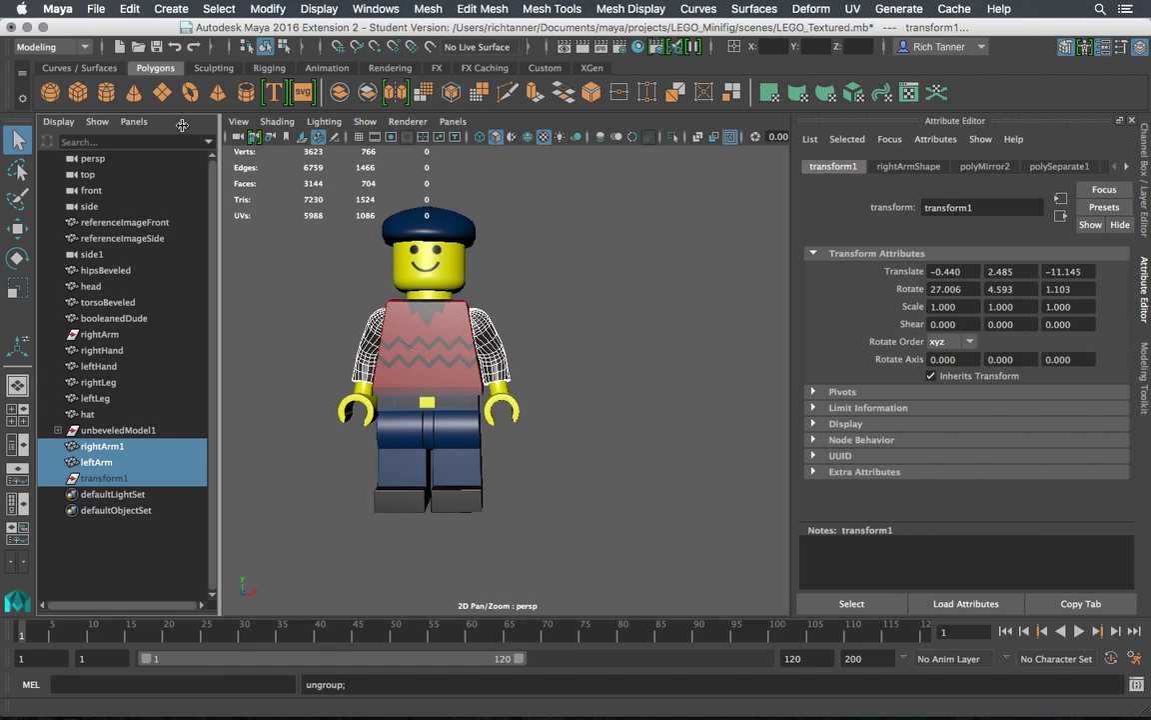
click(131, 12)
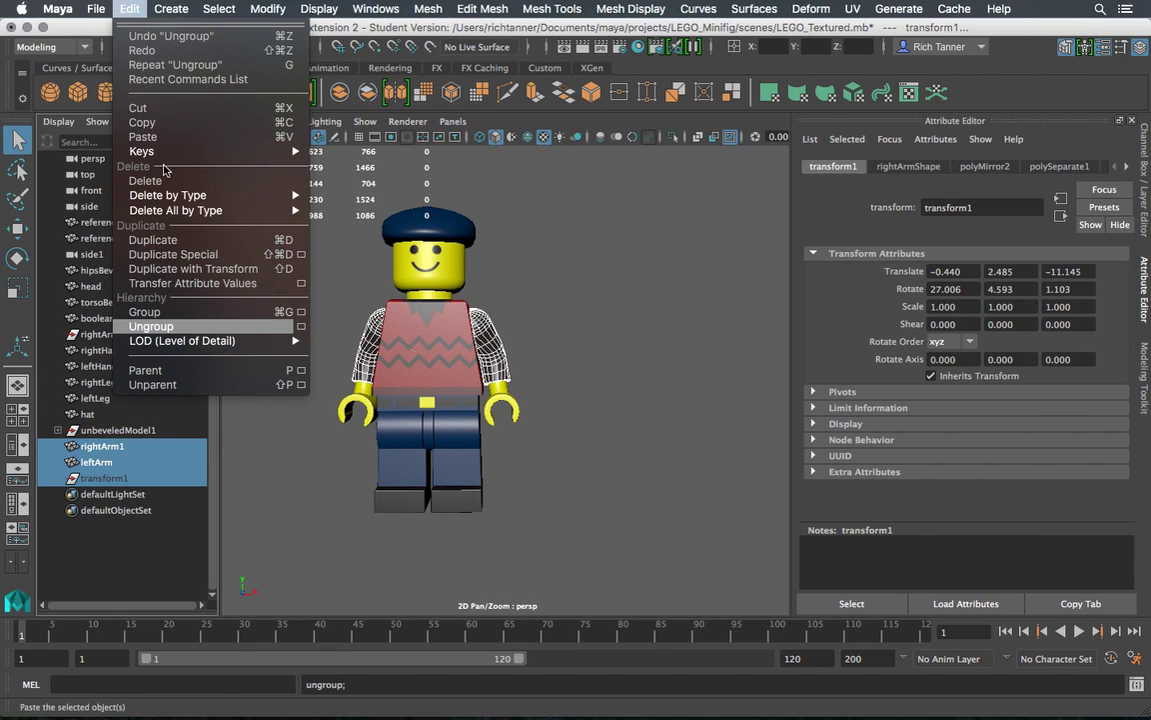
mouse_move(169, 196)
click(330, 203)
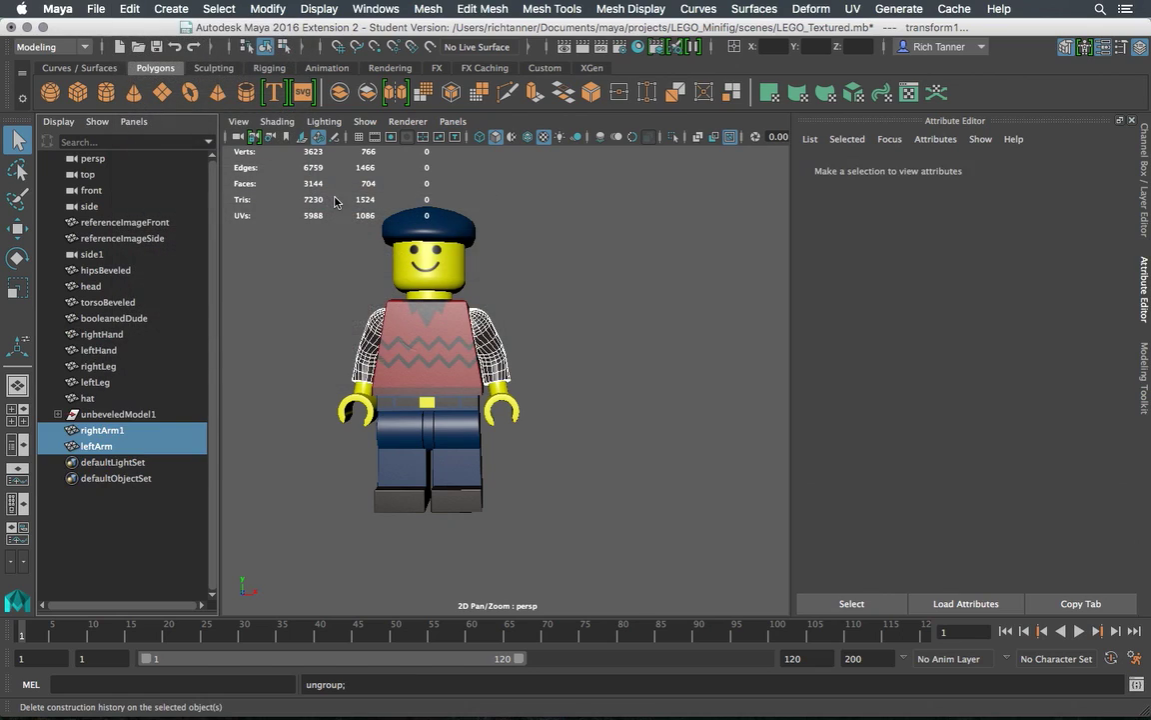
click(68, 490)
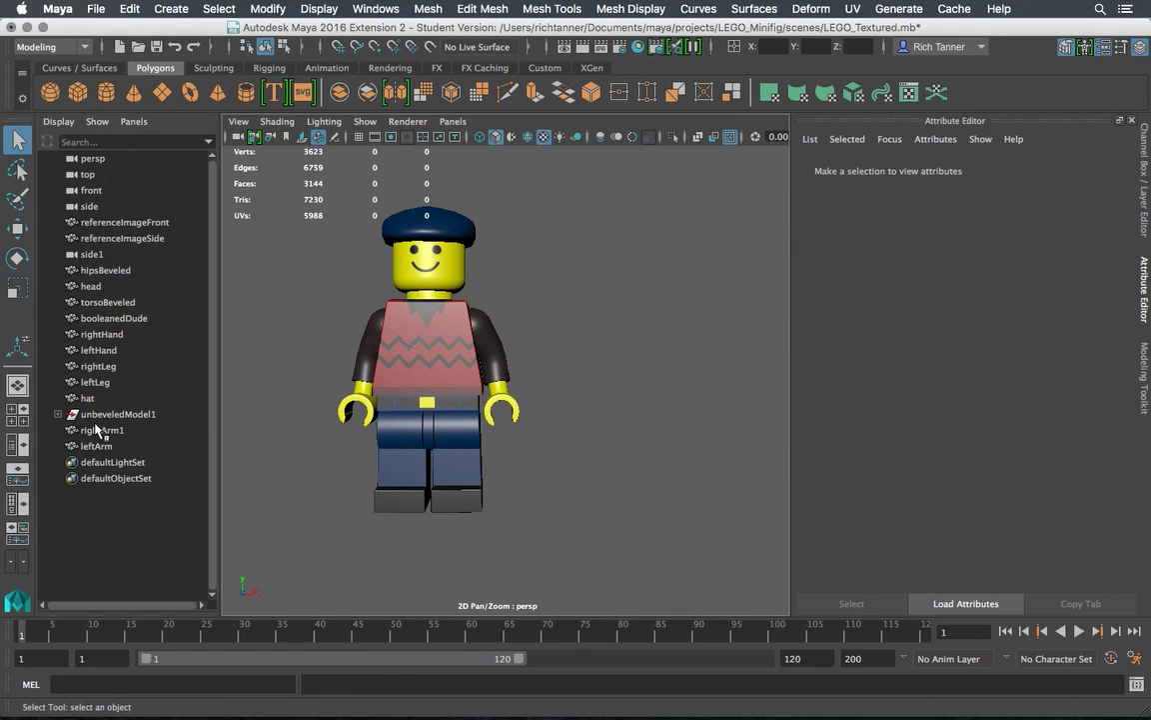
Inspect the two ungrouped arms by selecting each one and viewing the minifigure from the front
click(489, 352)
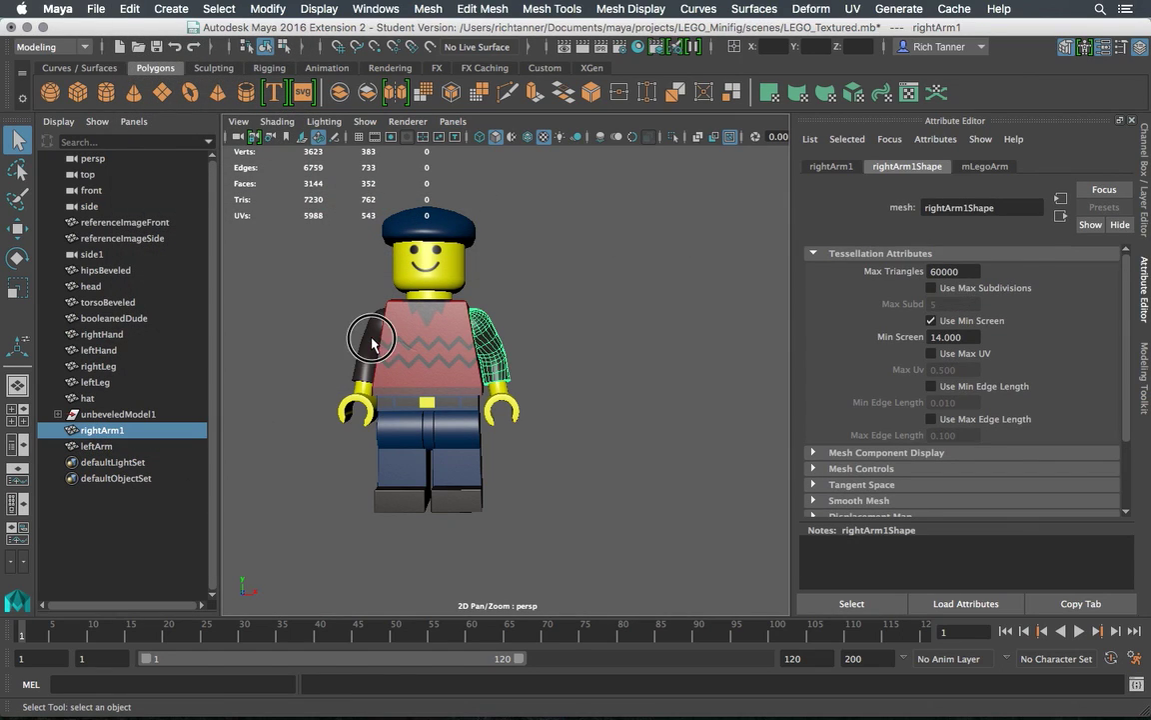
key(Right)
alt+drag(537, 316, 481, 287)
scroll(606, 320, up, 3)
scroll(603, 322, down, 3)
scroll(600, 323, down, 2)
scroll(482, 299, up, 3)
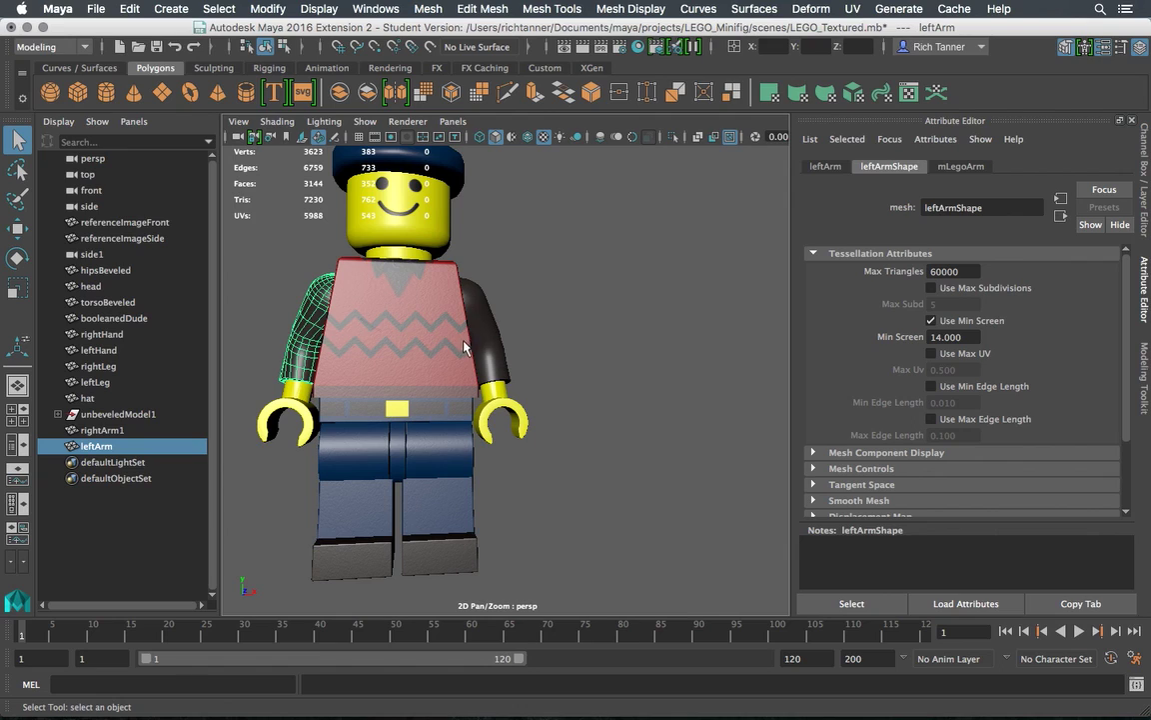
click(483, 321)
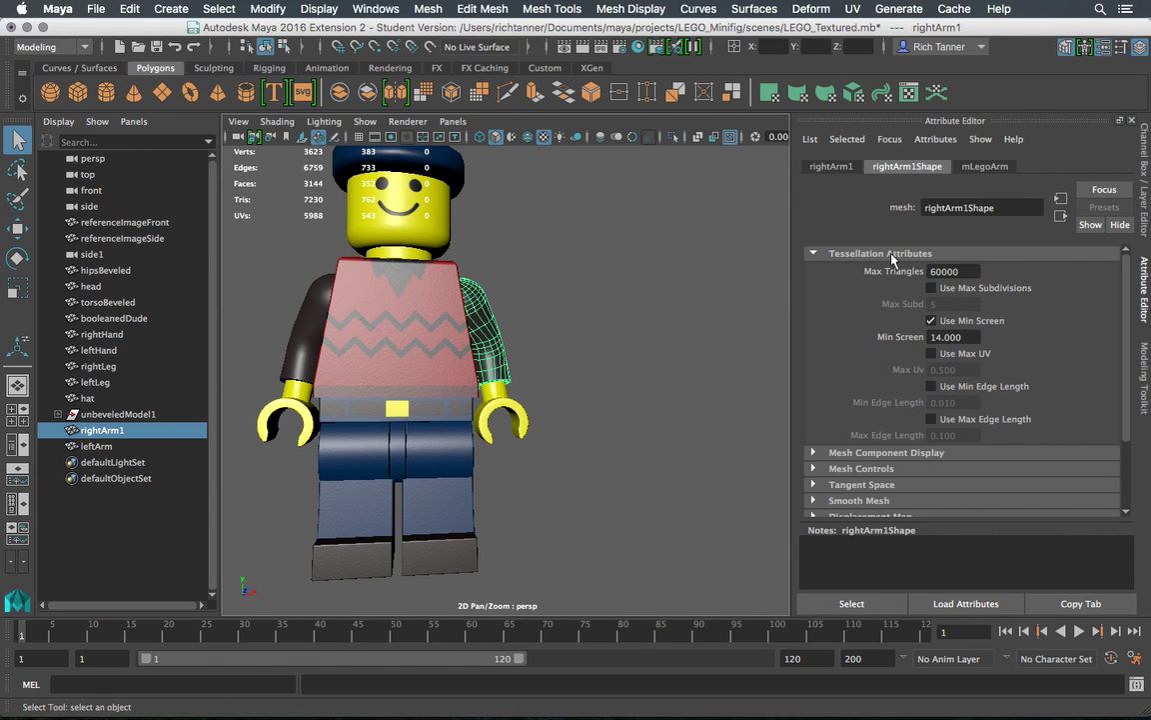
mouse_move(698, 244)
alt+mouse_down()
mouse_move(629, 267)
mouse_move(566, 267)
mouse_move(689, 239)
alt+mouse_up()
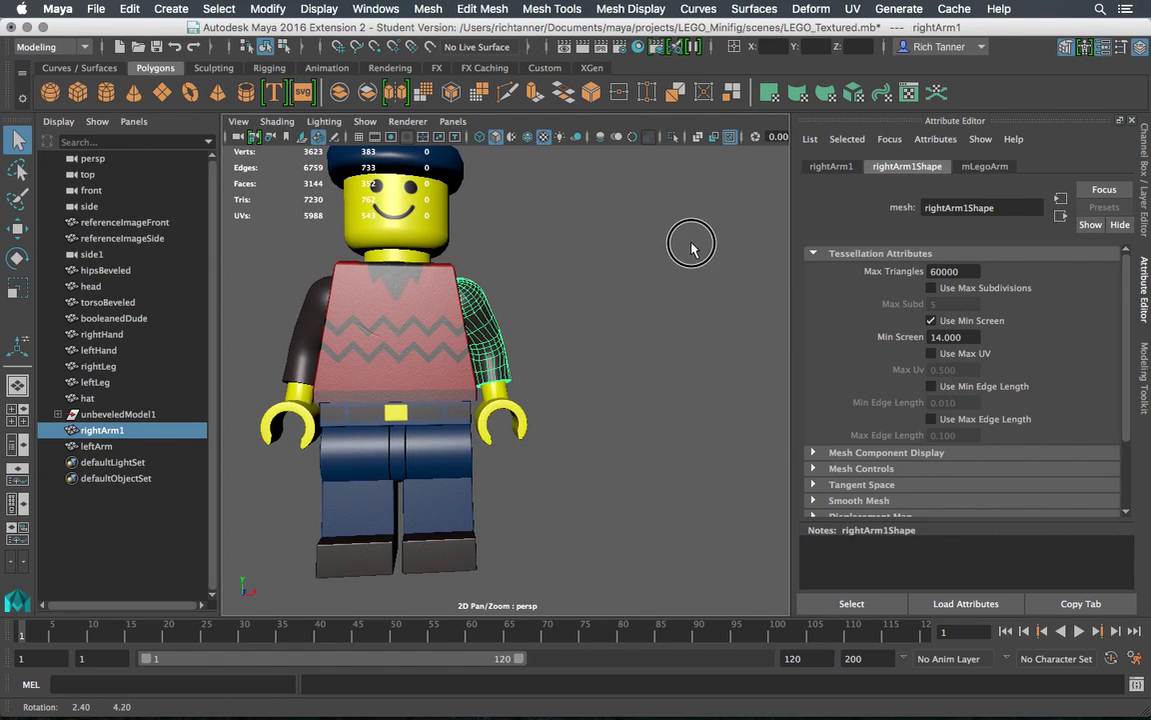
scroll(344, 240, down, 3)
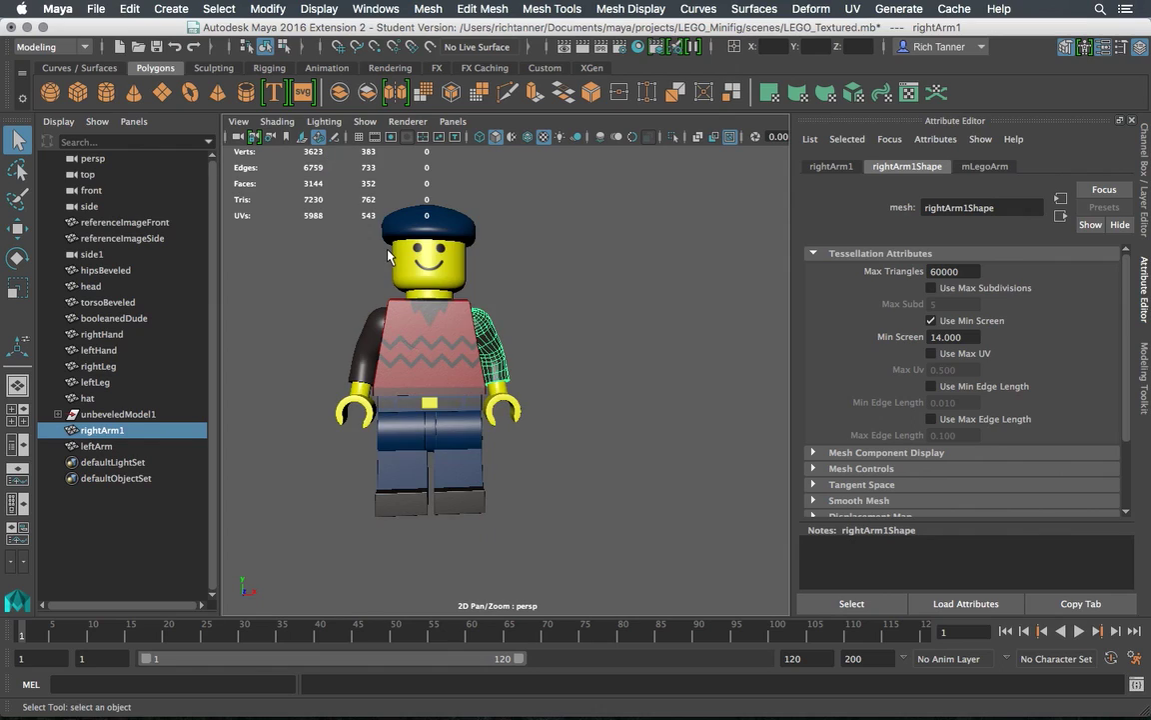
Check the left arm's pivot location with the Move tool and show the viewport grid
click(14, 232)
alt+drag(607, 328, 507, 348)
click(368, 353)
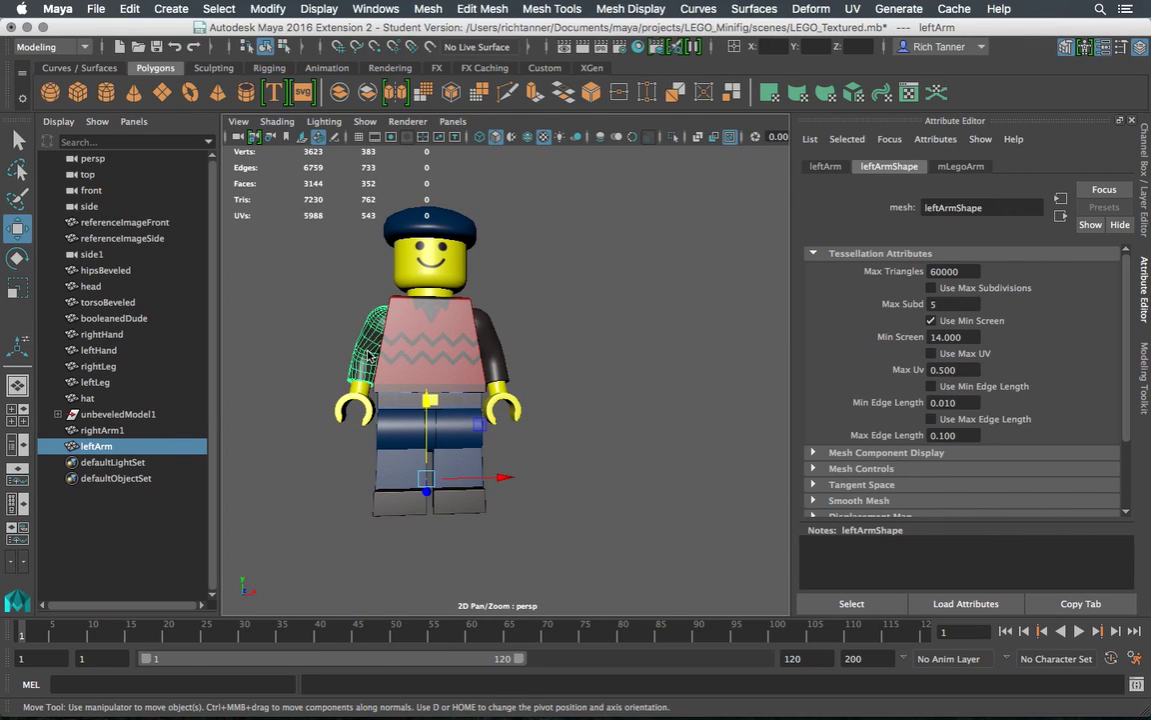
alt+drag(367, 353, 586, 373)
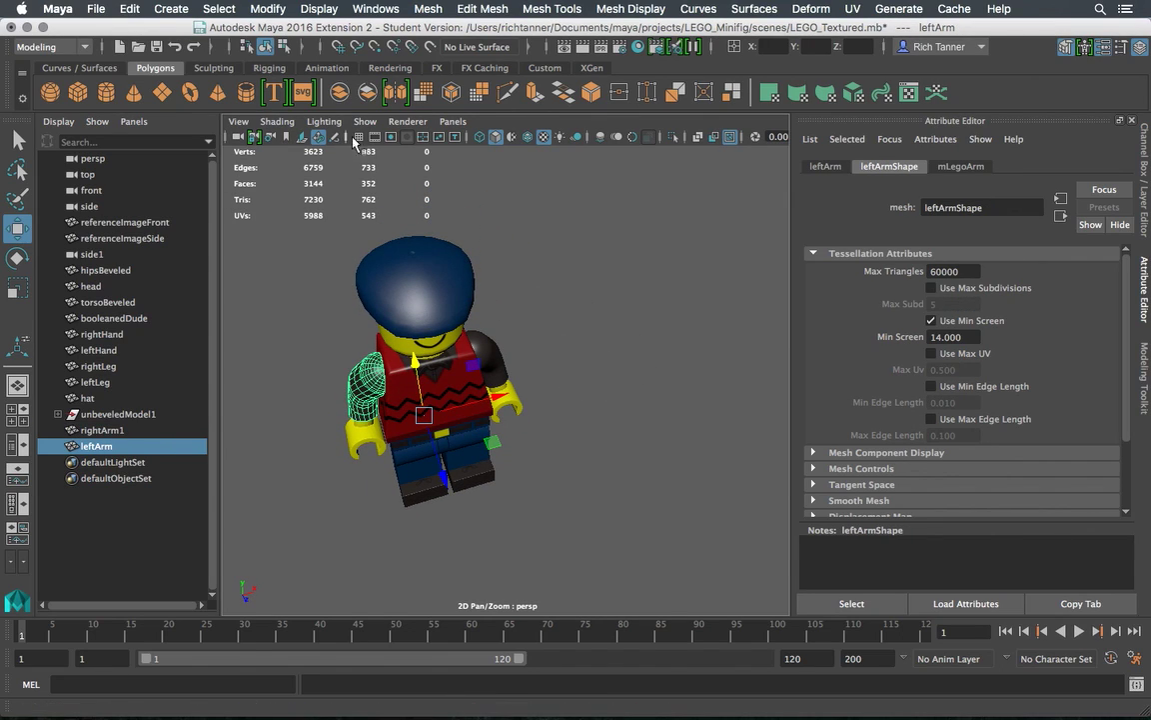
alt+drag(374, 288, 498, 342)
alt+drag(515, 325, 596, 323)
scroll(597, 328, up, 3)
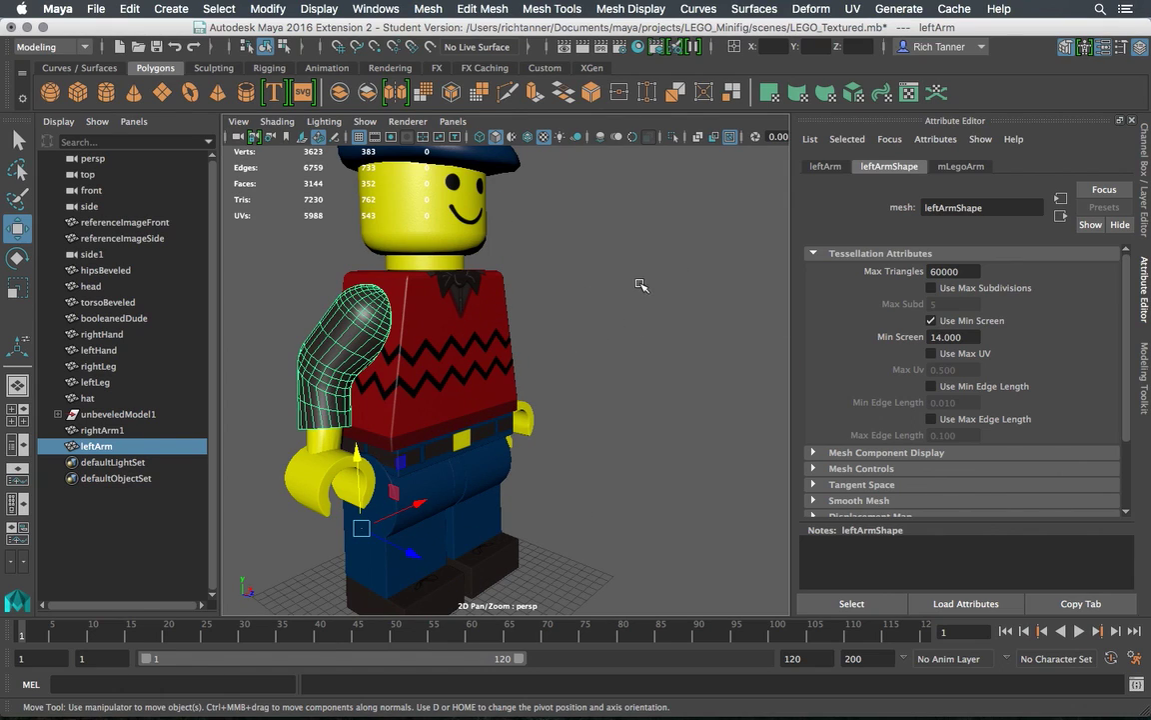
alt+drag(643, 284, 548, 288)
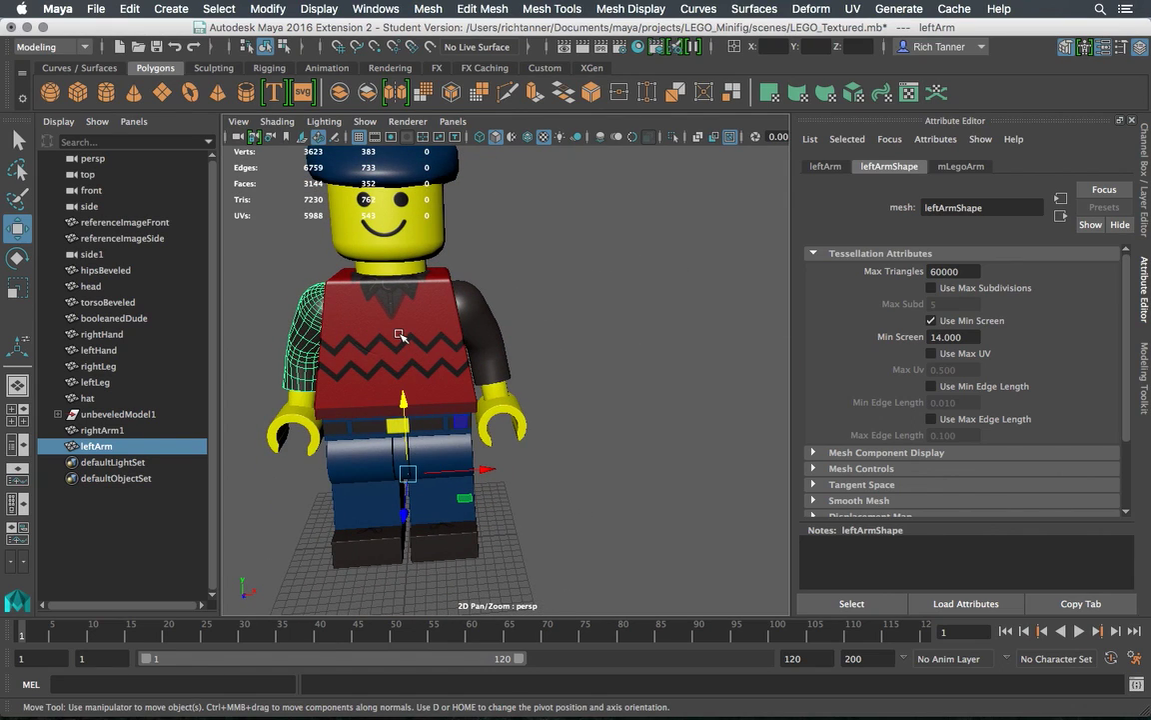
Hide the torsoBeveled object to expose the inner sides of both arms
click(18, 140)
click(330, 283)
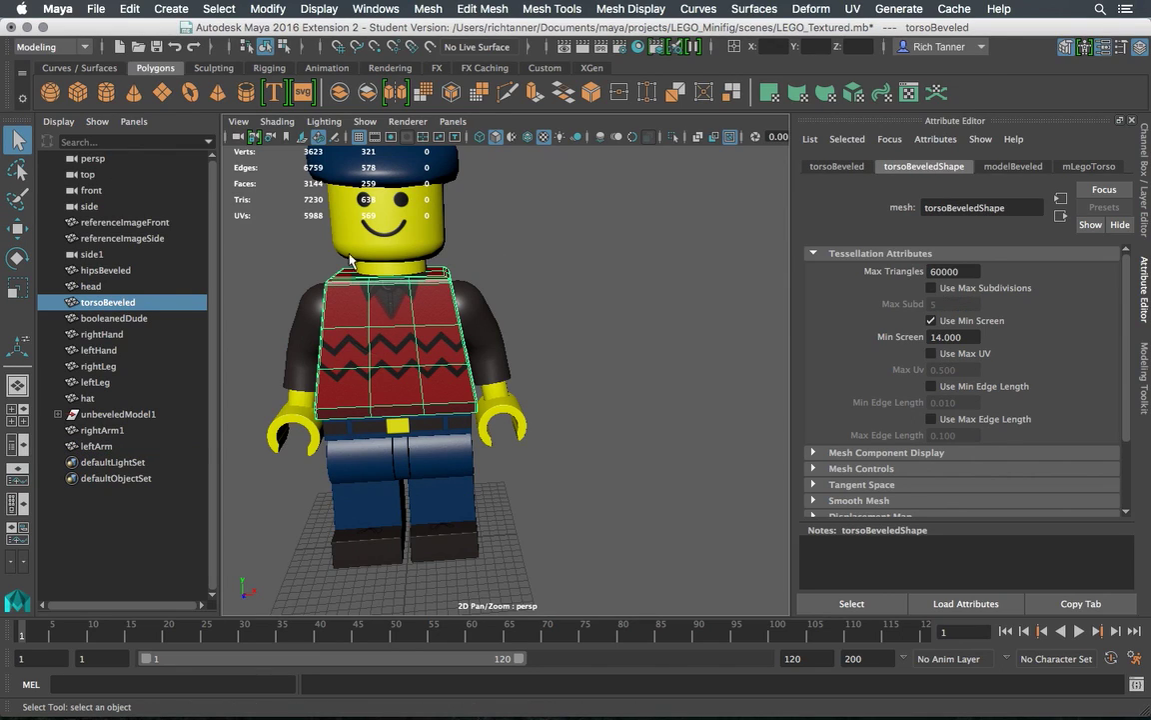
click(316, 8)
mouse_move(330, 94)
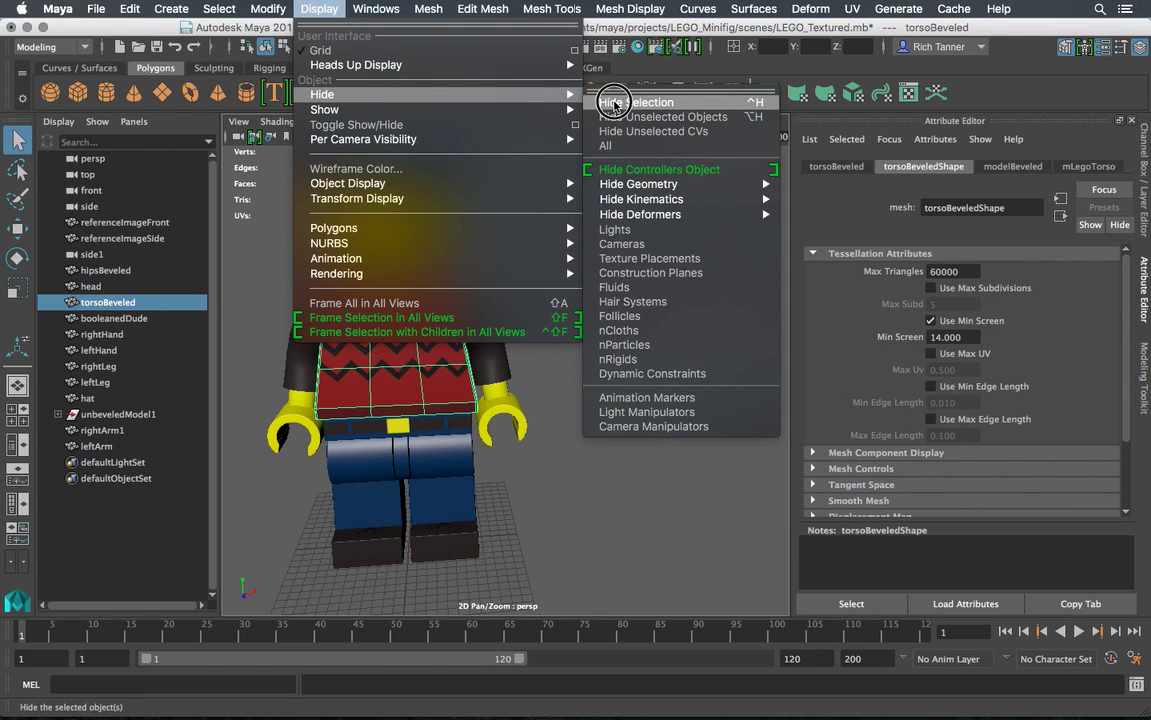
click(613, 104)
Relocate the rightArm1 pivot to the flat inner shoulder face and align it to that face
alt+drag(528, 249, 576, 288)
key(f)
scroll(565, 329, up, 5)
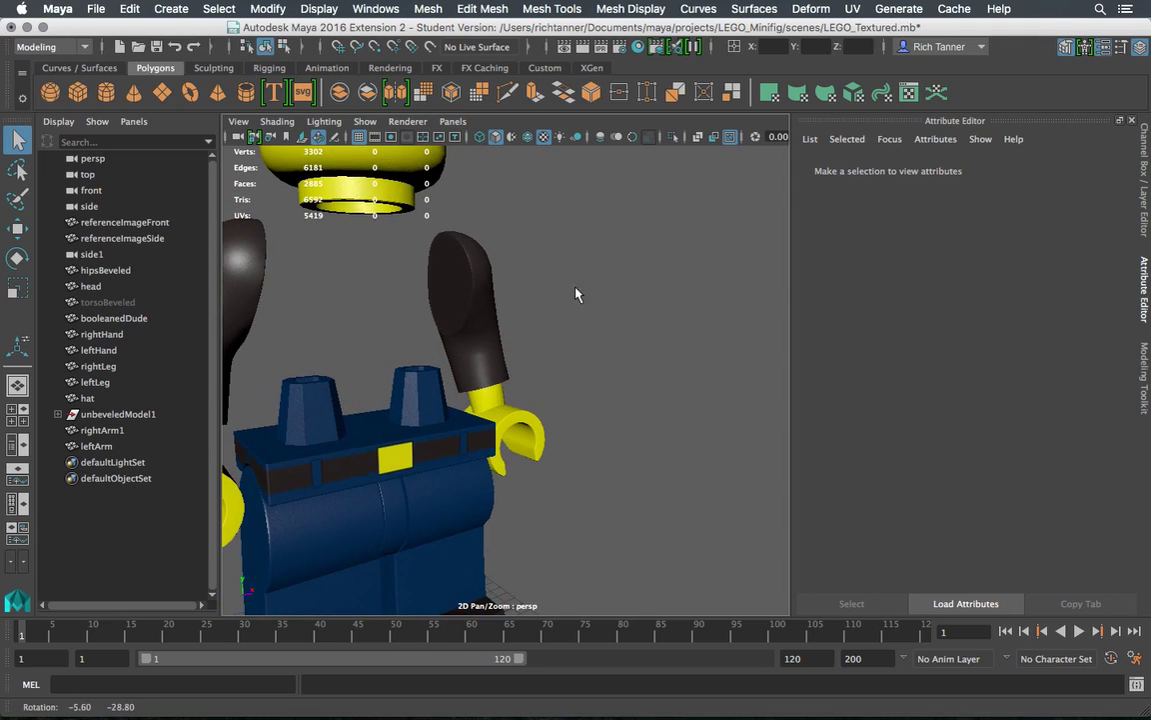
click(462, 285)
key(a)
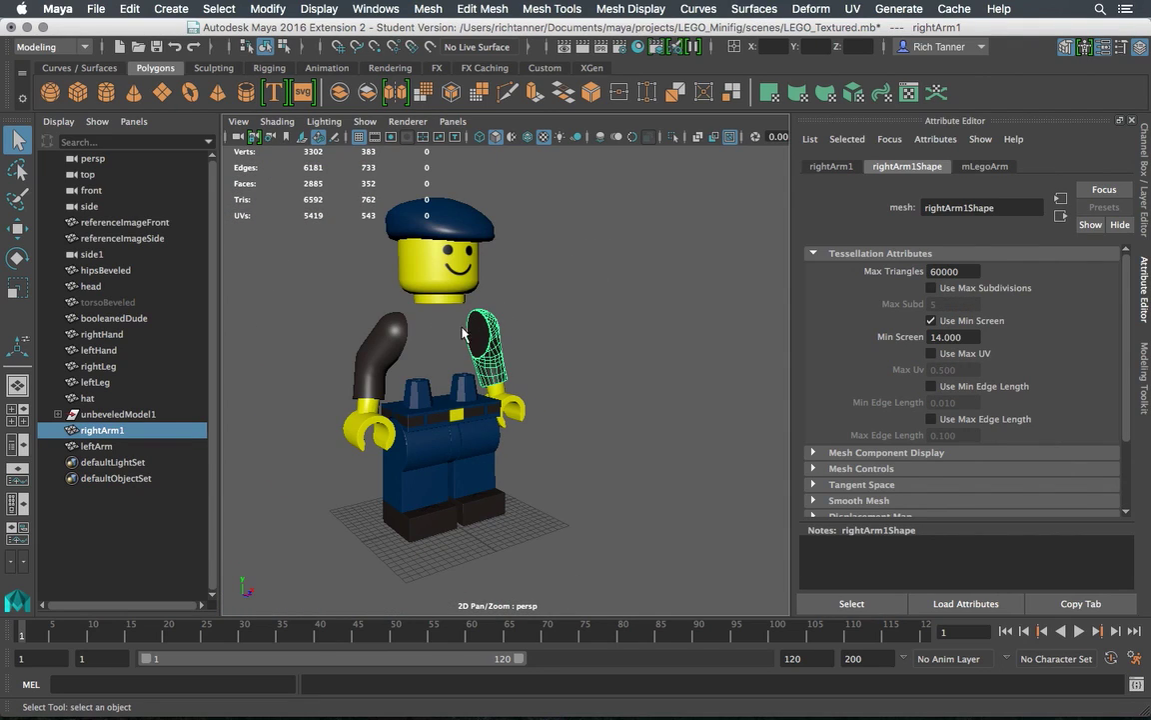
key(w)
mouse_move(617, 327)
alt+mouse_down()
mouse_move(673, 309)
mouse_move(606, 341)
alt+mouse_up()
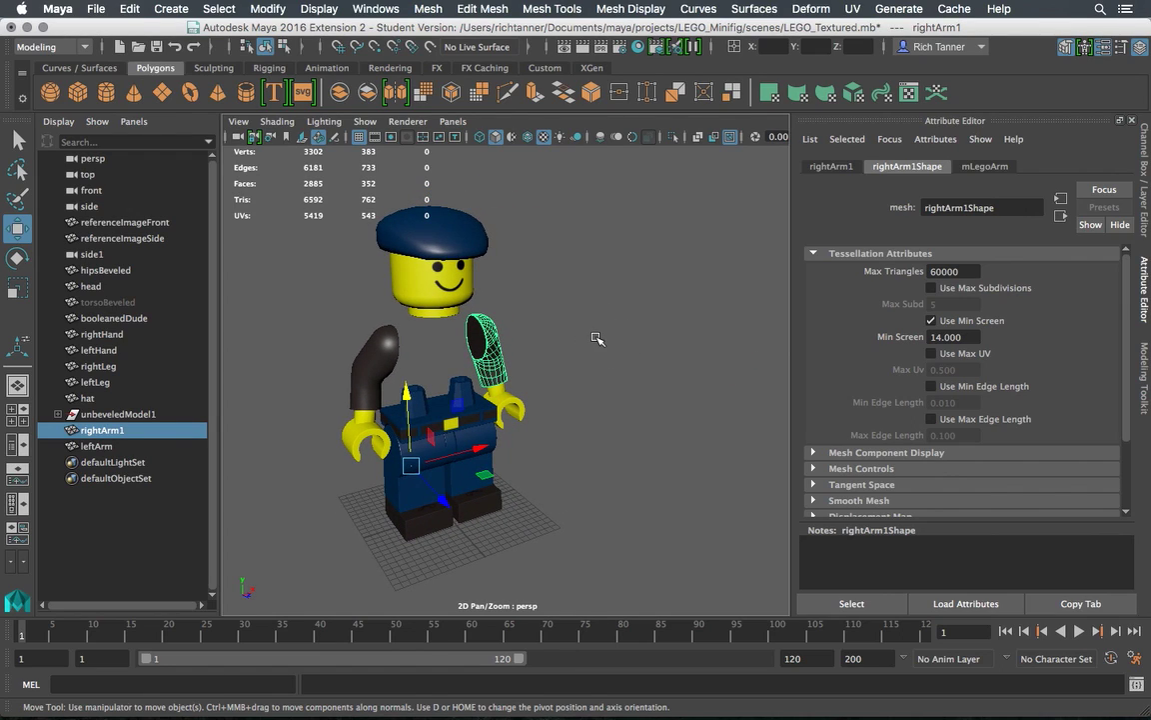
key(d)
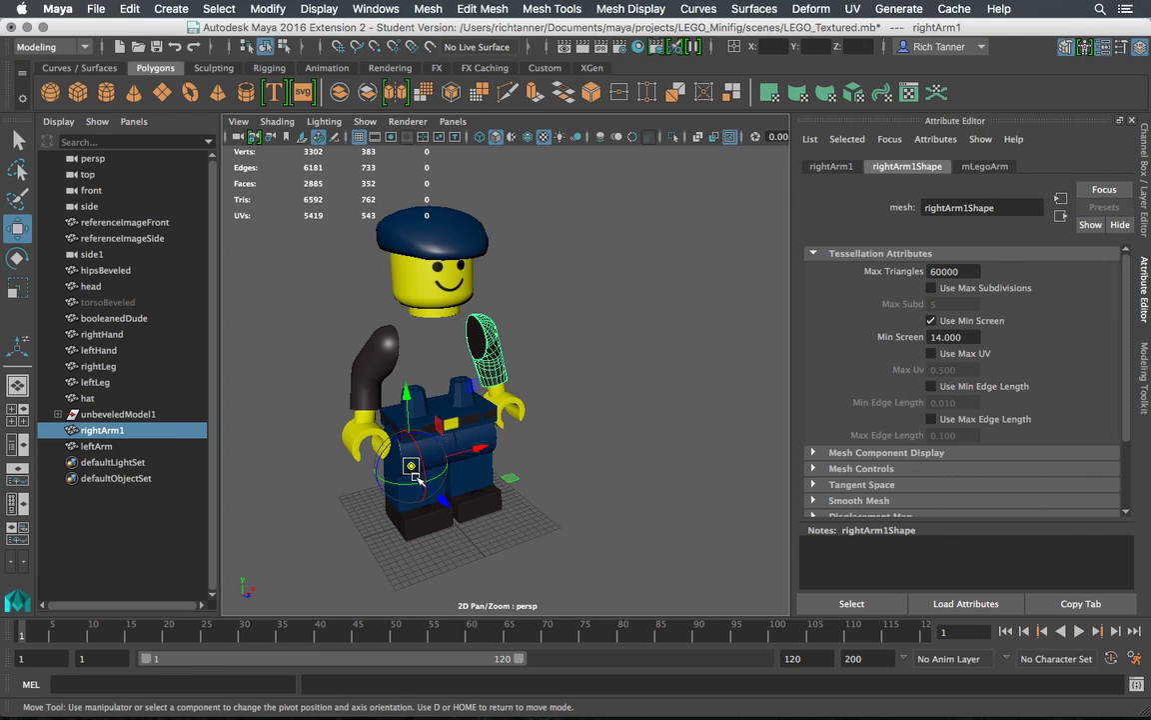
mouse_move(406, 394)
mouse_down()
mouse_move(403, 318)
mouse_move(406, 377)
mouse_up()
drag(473, 439, 450, 446)
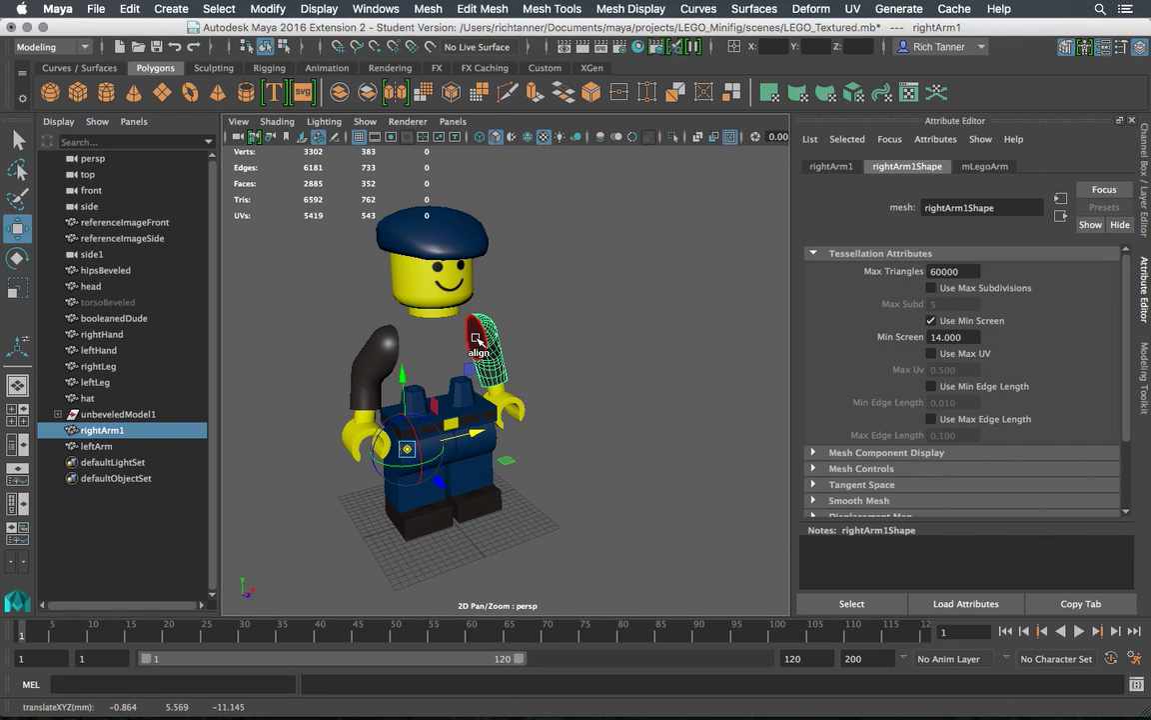
click(477, 340)
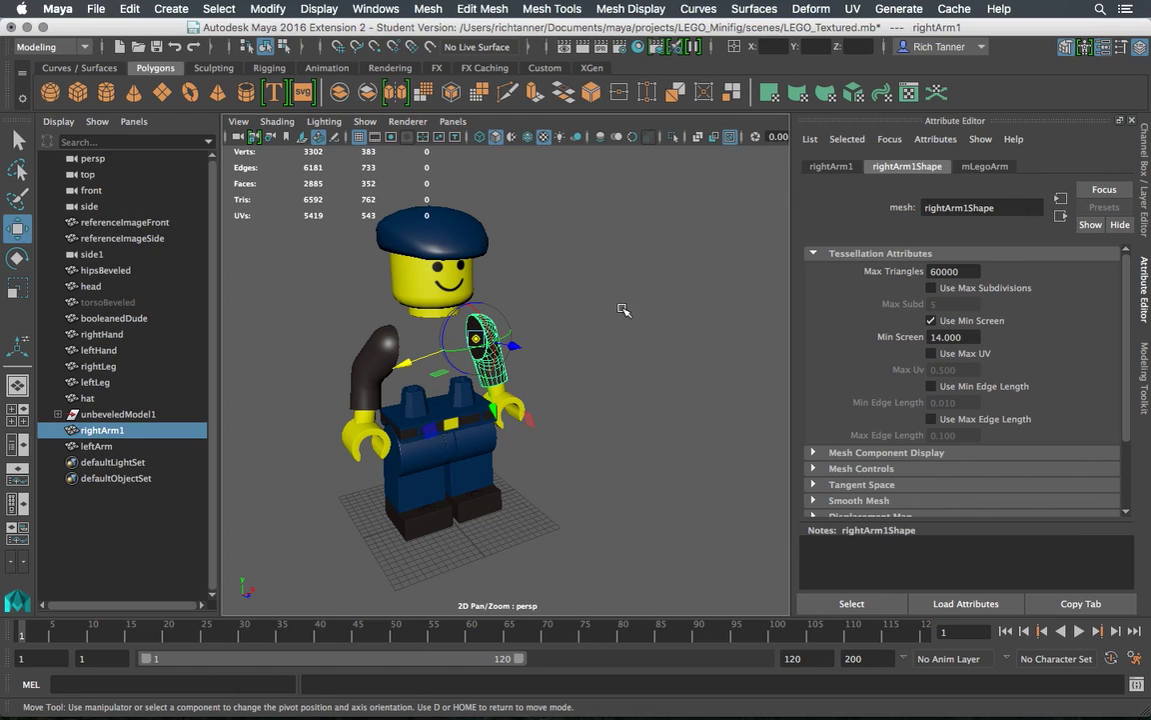
alt+drag(623, 284, 489, 262)
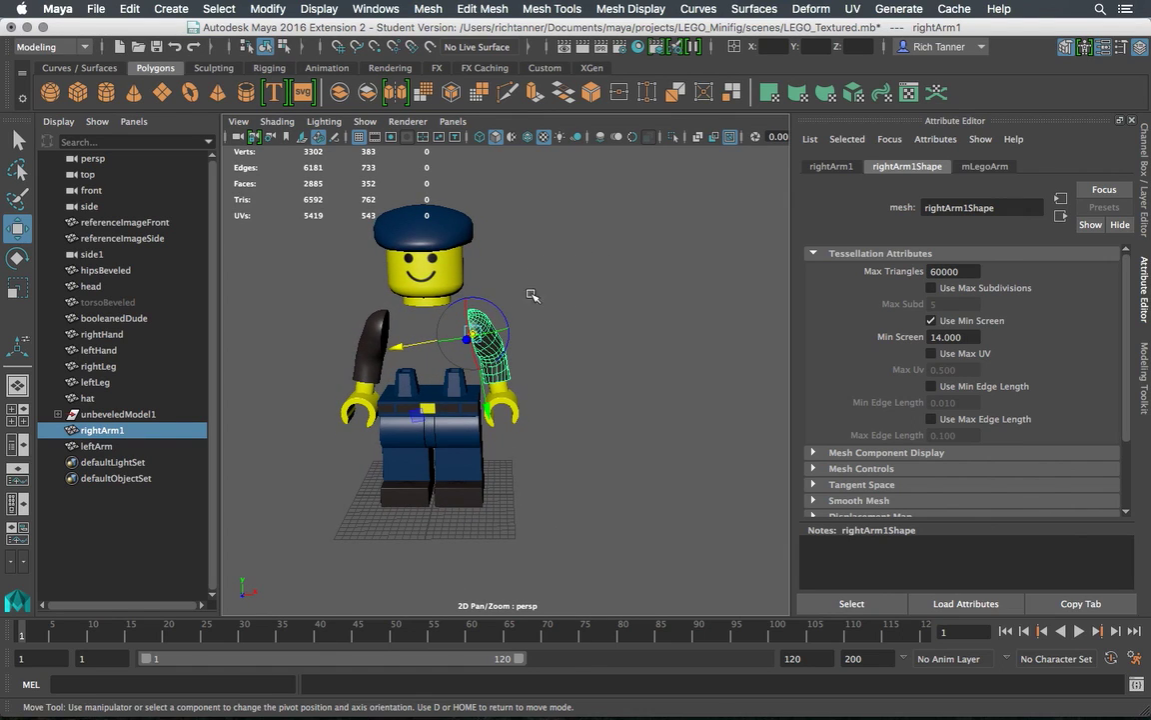
mouse_move(556, 286)
alt+mouse_down()
mouse_move(594, 218)
mouse_move(627, 280)
mouse_move(620, 291)
mouse_move(571, 292)
mouse_move(545, 260)
mouse_move(578, 255)
mouse_move(562, 285)
alt+mouse_up()
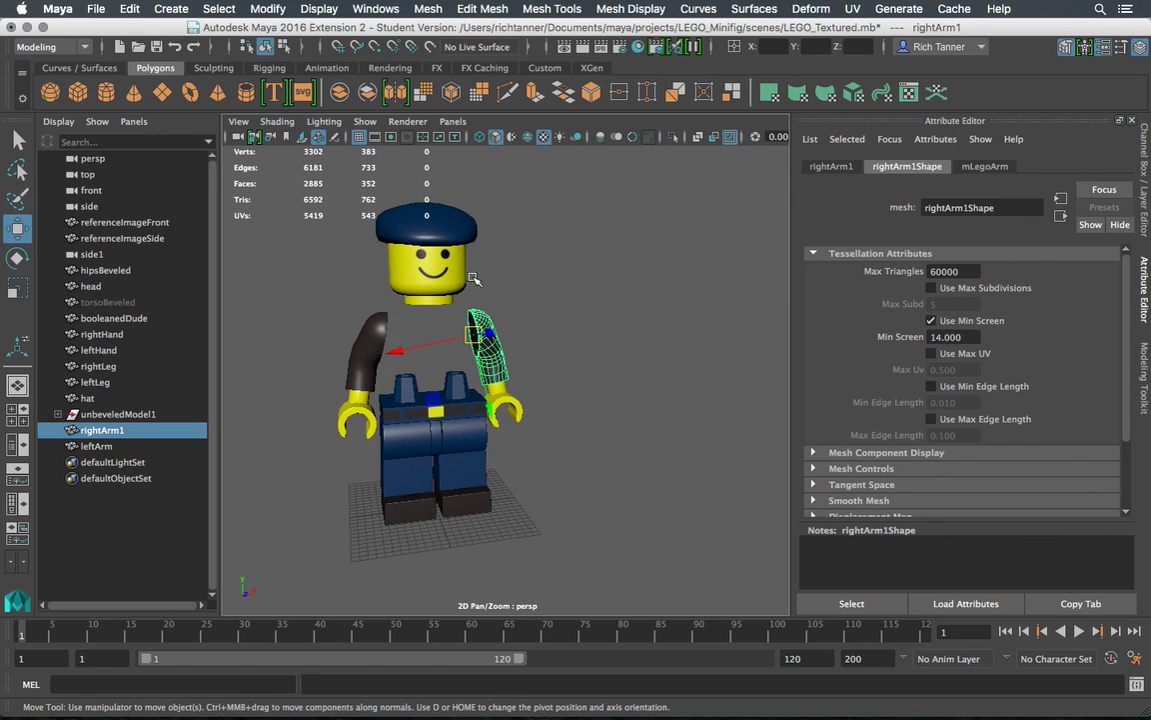
click(595, 293)
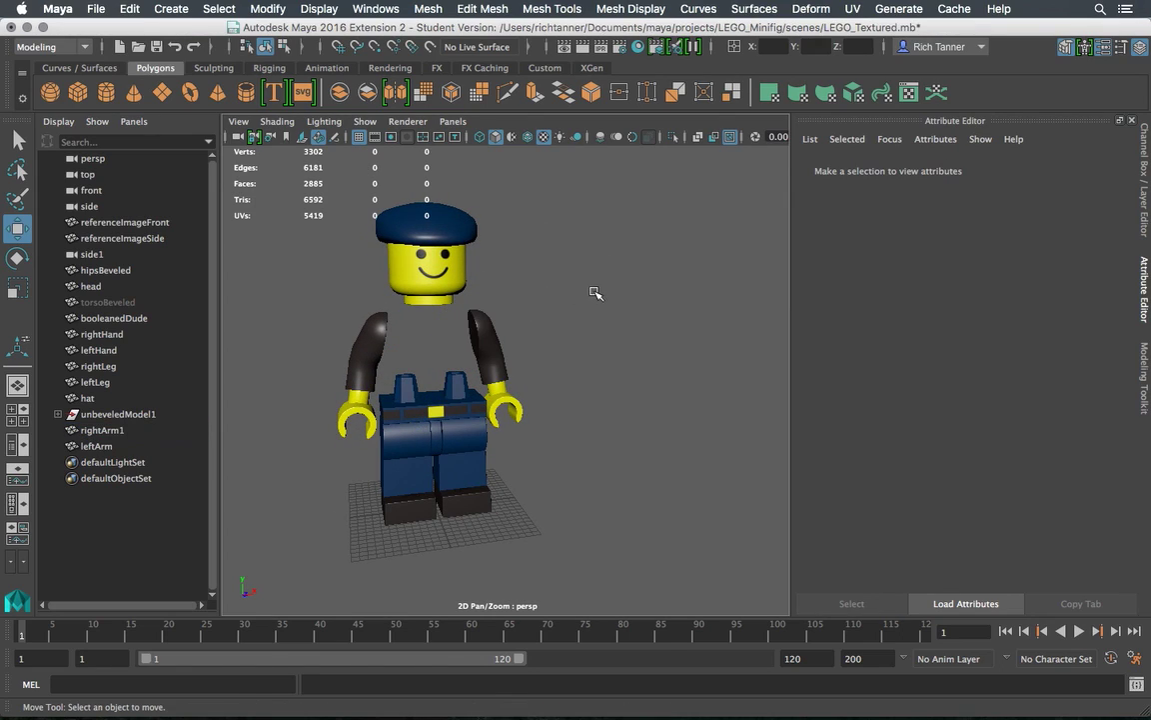
With the Rotate tool active on rightArm1, align its pivot orientation to the inner shoulder face
click(489, 327)
alt+drag(565, 256, 606, 265)
key(e)
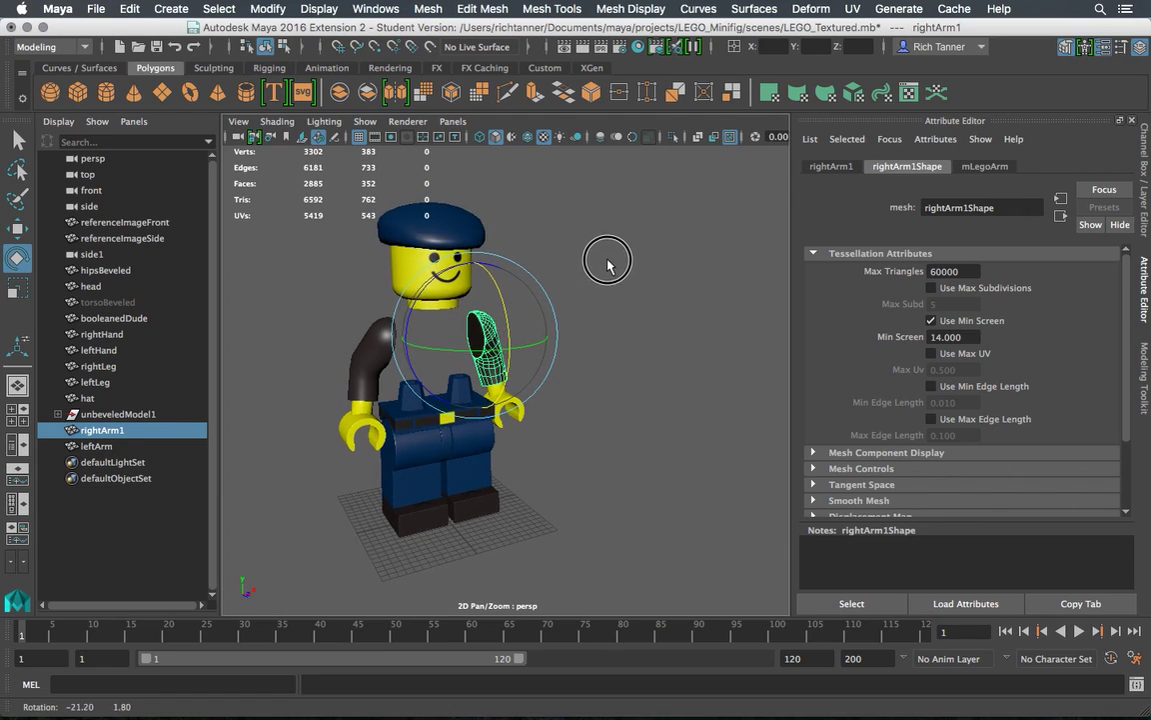
scroll(599, 265, up, 5)
scroll(584, 265, down, 5)
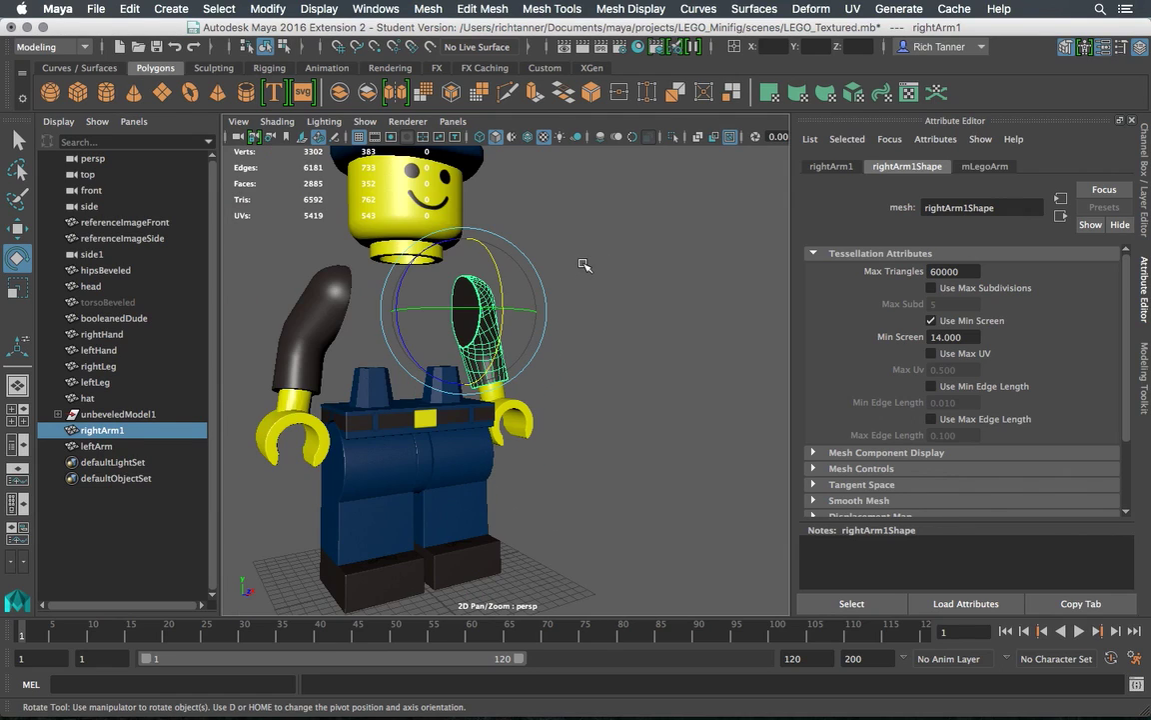
scroll(589, 256, down, 2)
key(d)
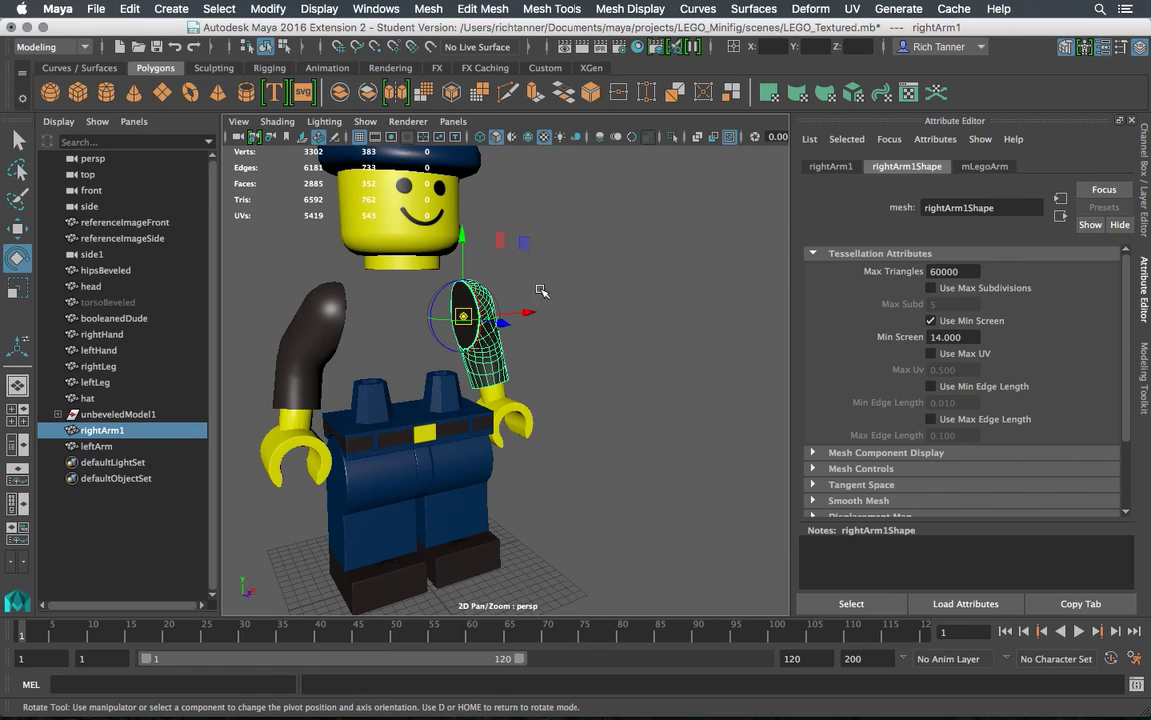
drag(462, 307, 467, 298)
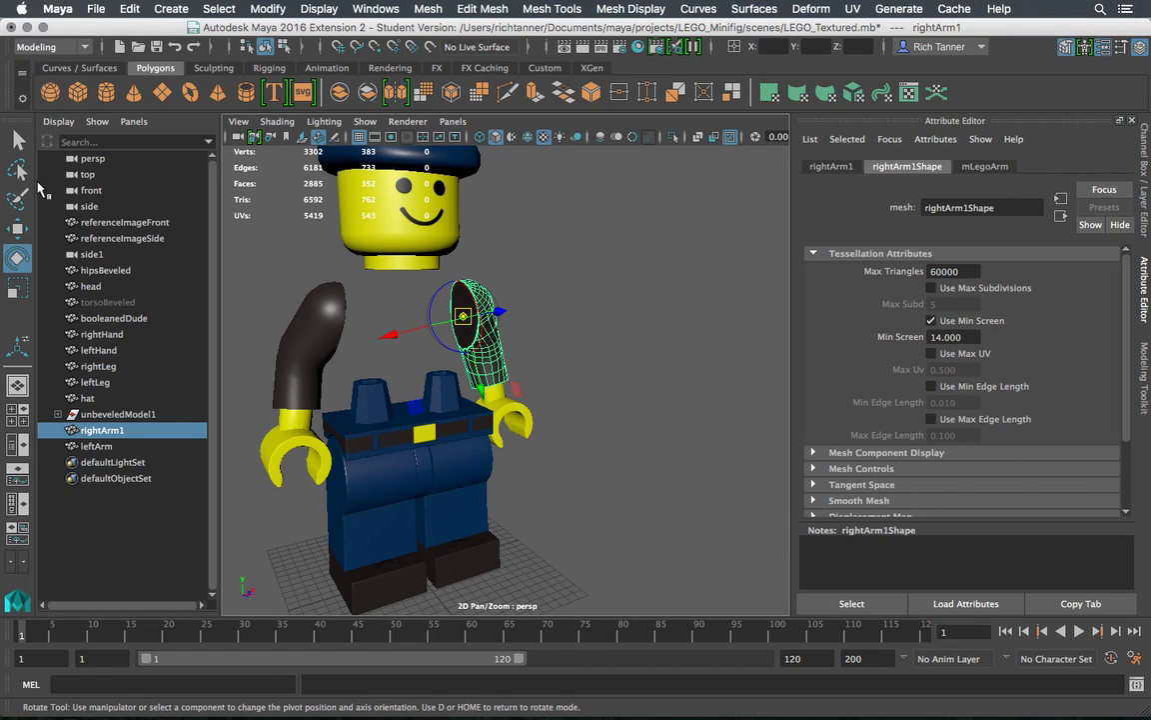
key(d)
Move the leftArm pivot to the flat inner shoulder face, aligned to that face
alt+drag(633, 253, 545, 239)
click(347, 311)
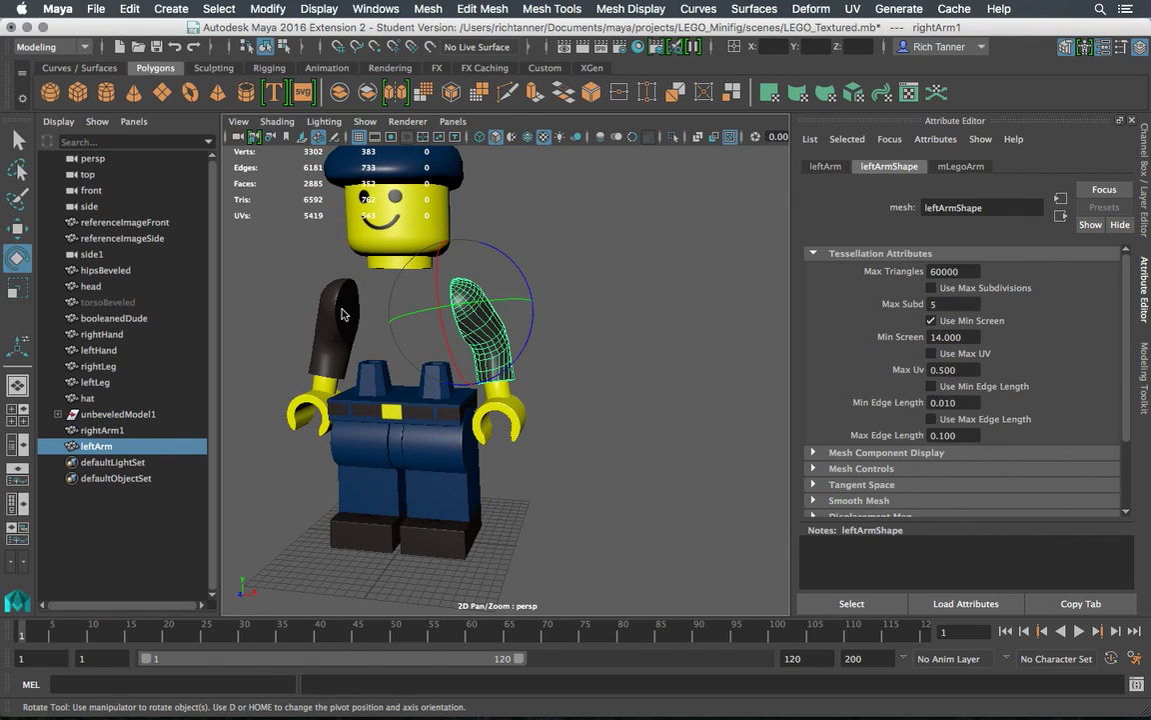
key(d)
click(347, 311)
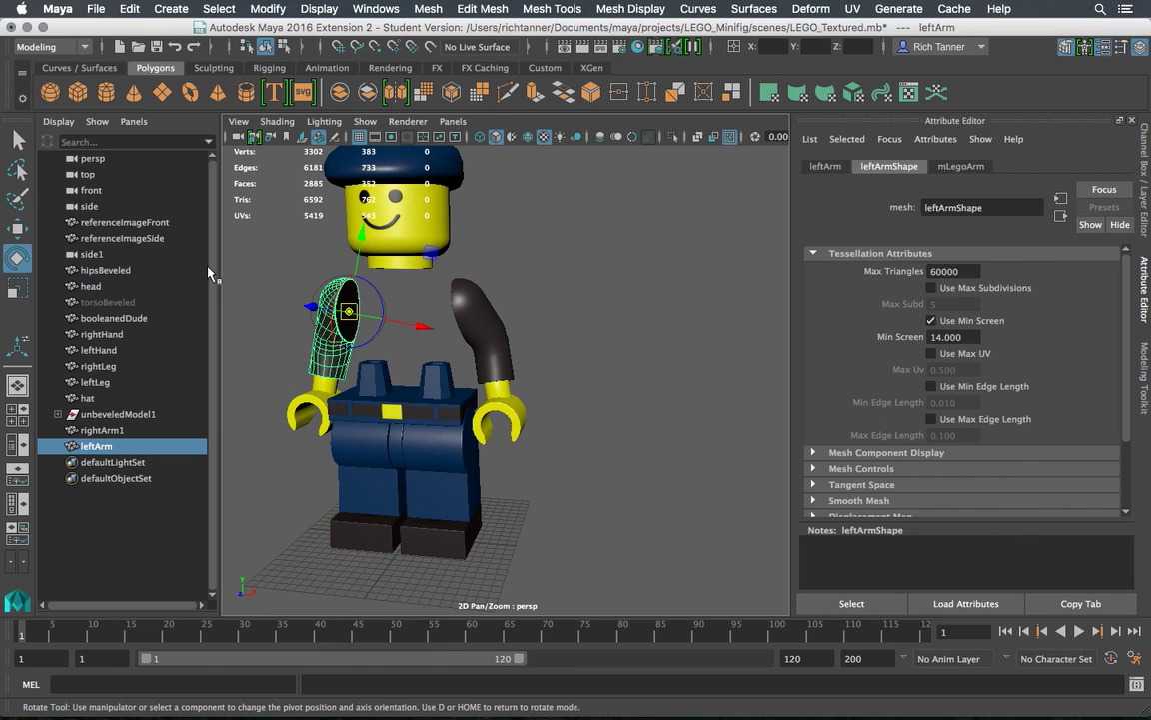
key(d)
alt+drag(605, 262, 690, 264)
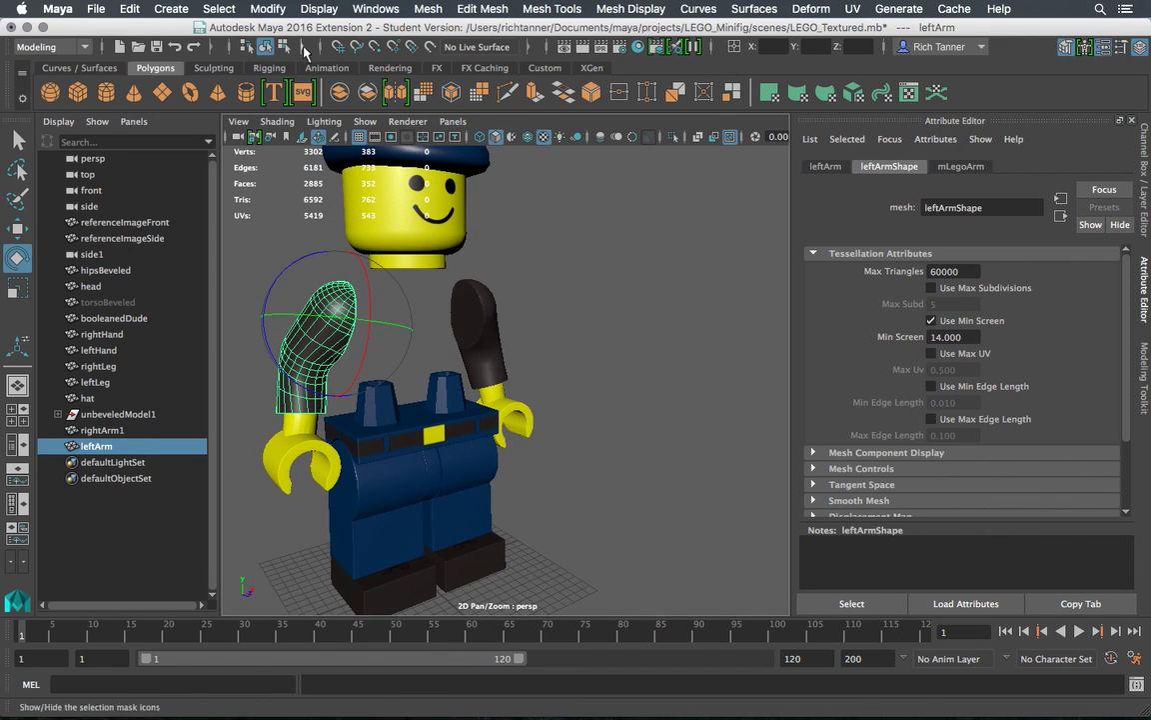
Unhide the torsoBeveled object, clear the selection and view the restored minifigure from both sides
click(113, 302)
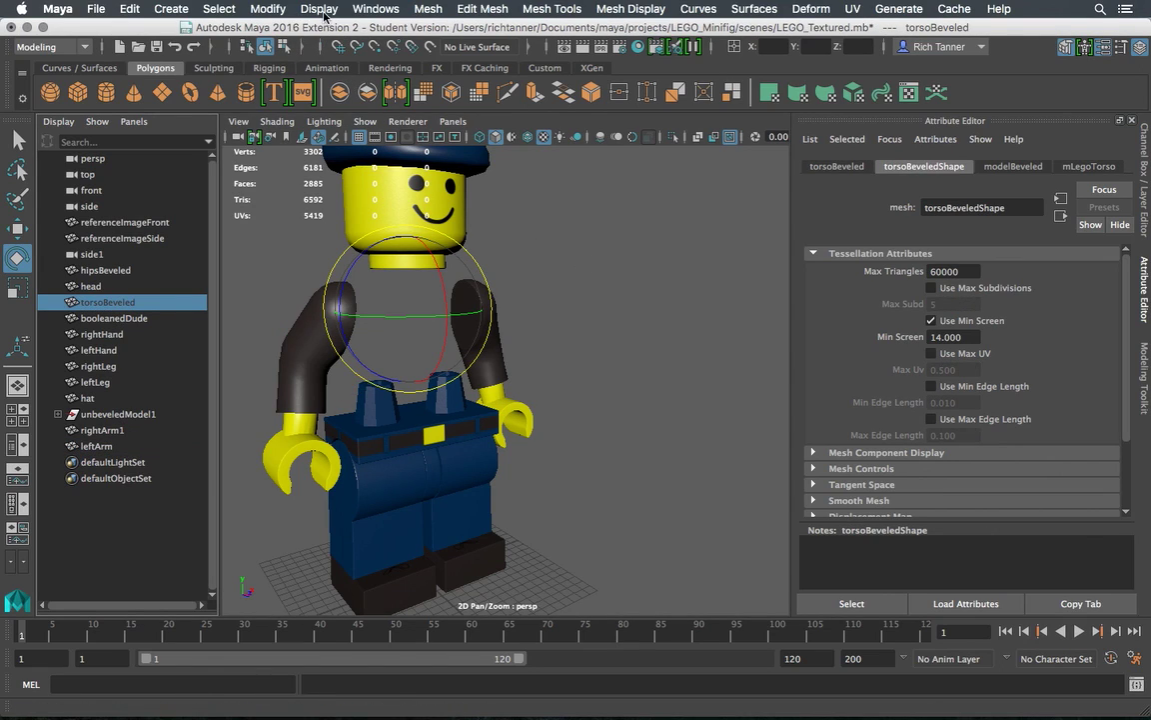
click(322, 10)
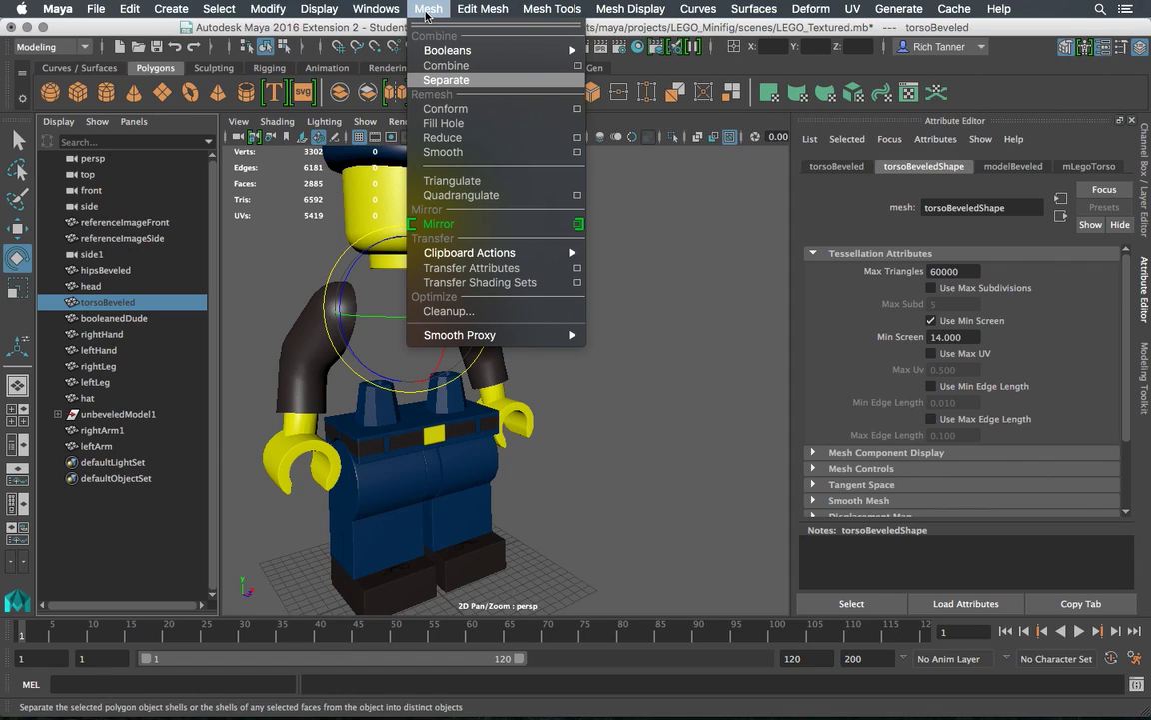
mouse_move(320, 9)
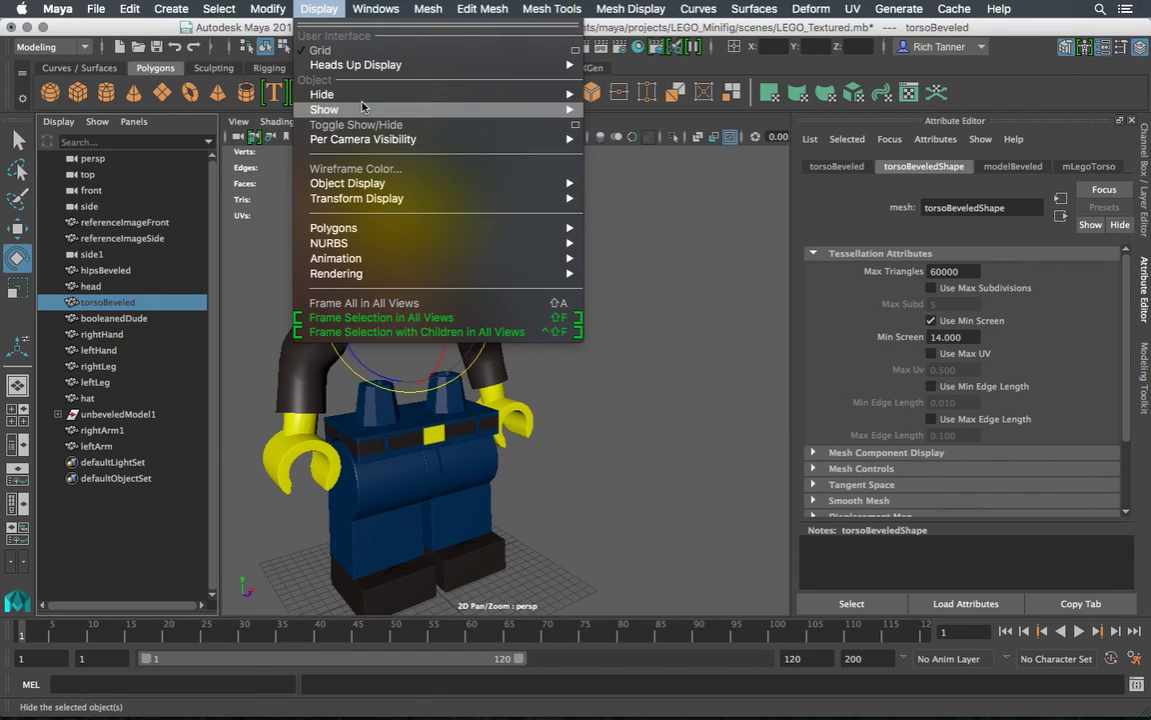
mouse_move(363, 106)
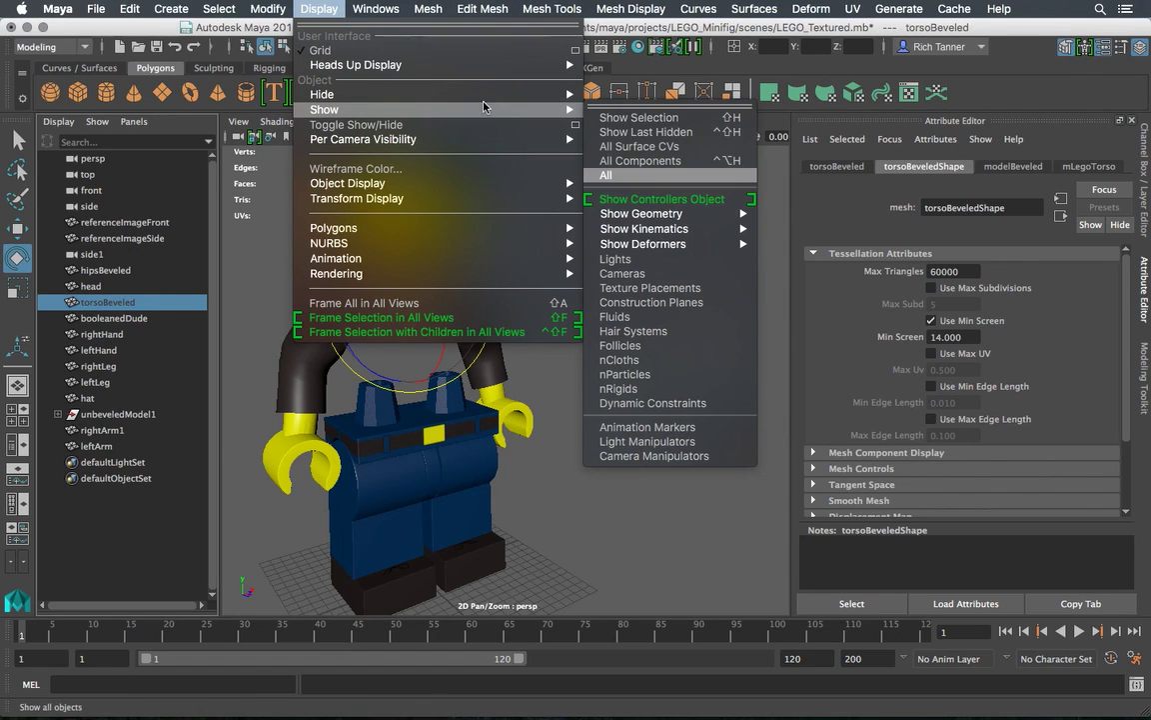
click(632, 119)
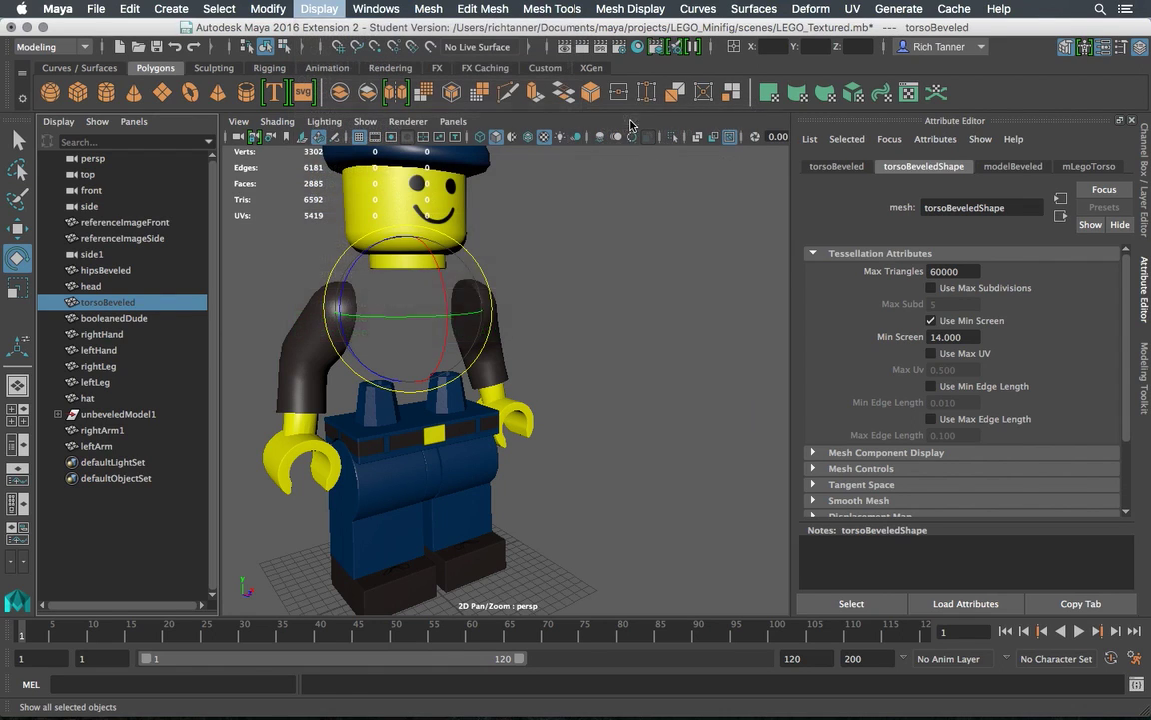
click(648, 250)
alt+drag(652, 256, 532, 228)
alt+drag(526, 283, 343, 381)
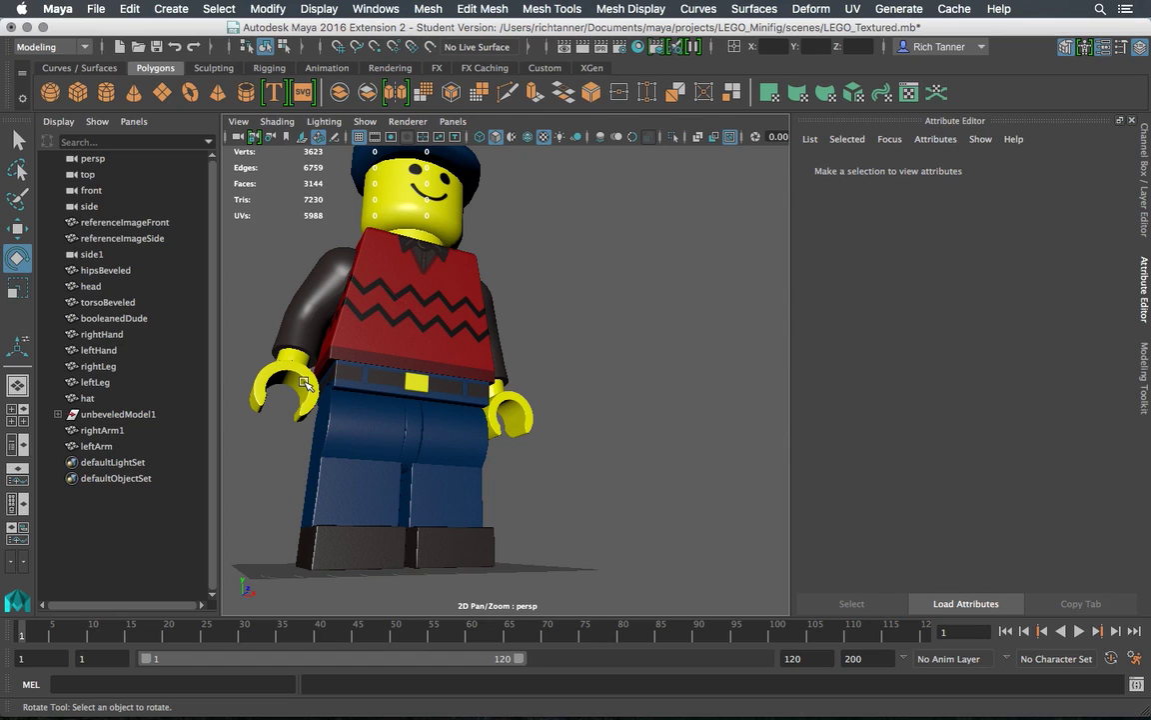
alt+drag(597, 278, 513, 432)
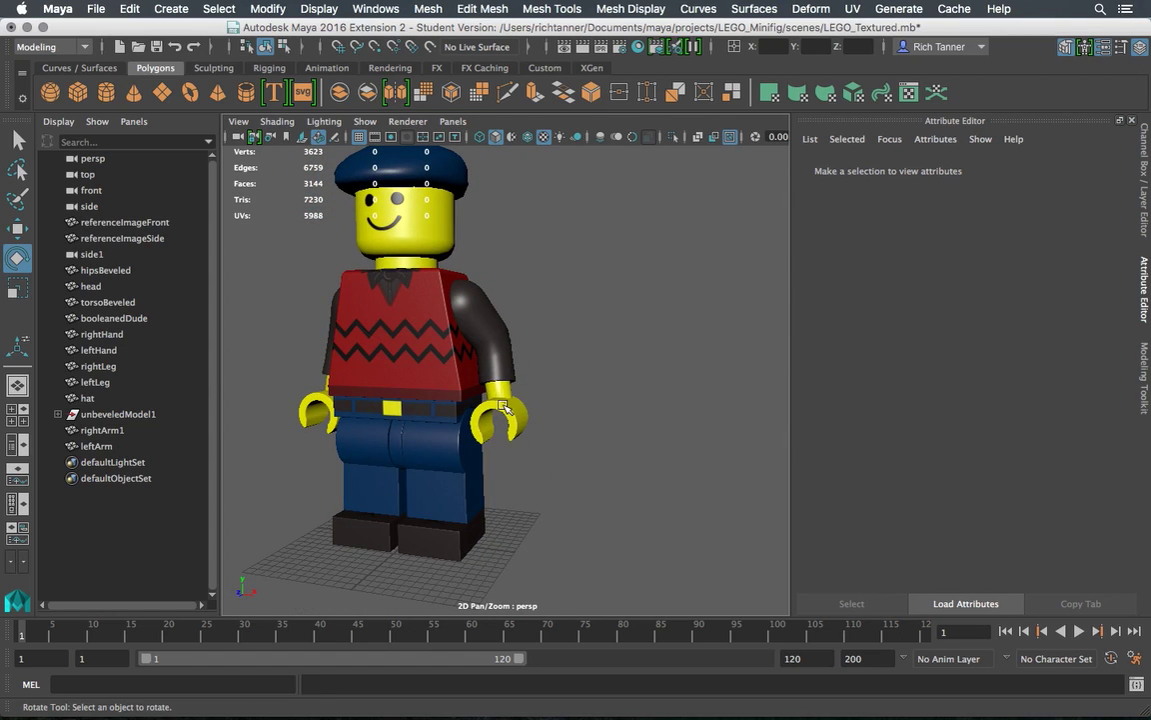
Select rightArm1 and rotate it about its shoulder pivot to test how the arm swings
click(504, 408)
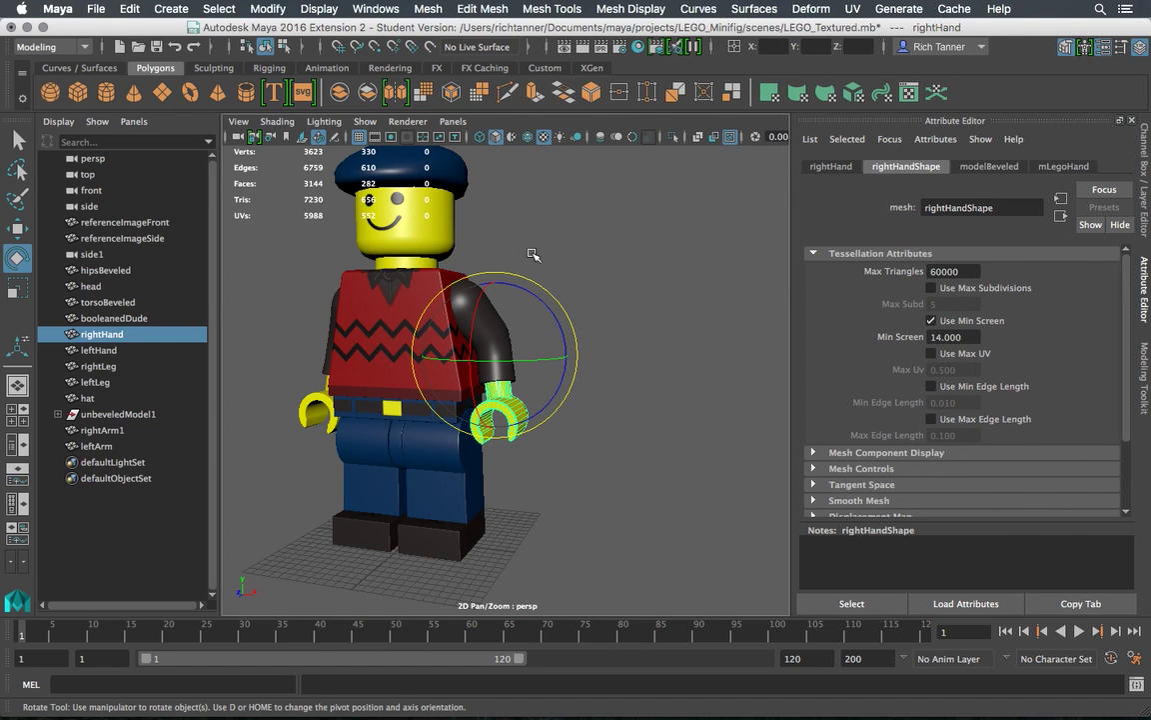
click(525, 205)
click(477, 320)
alt+drag(610, 274, 638, 287)
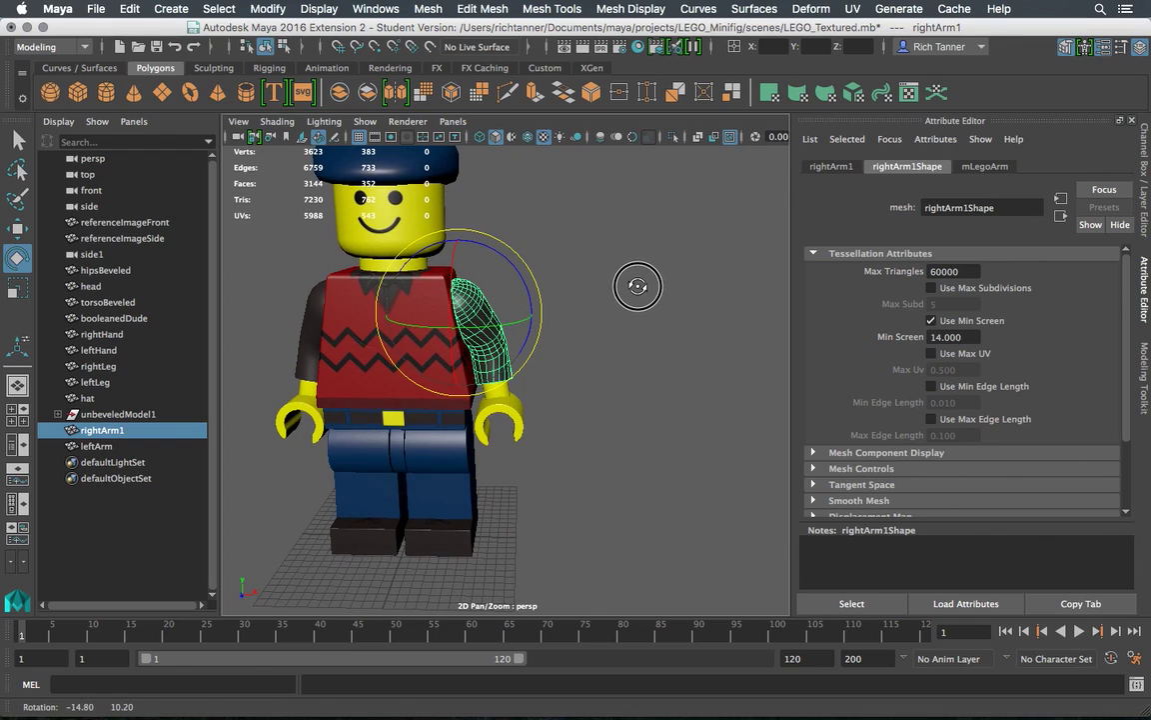
drag(452, 318, 463, 280)
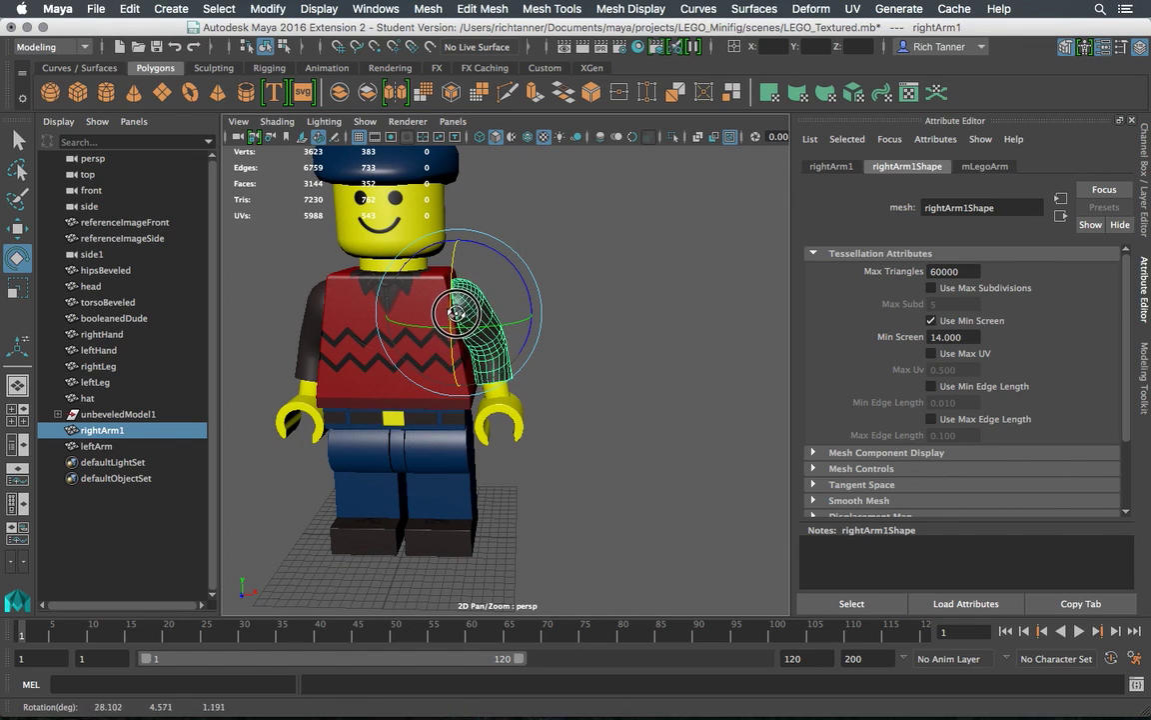
alt+drag(560, 258, 615, 262)
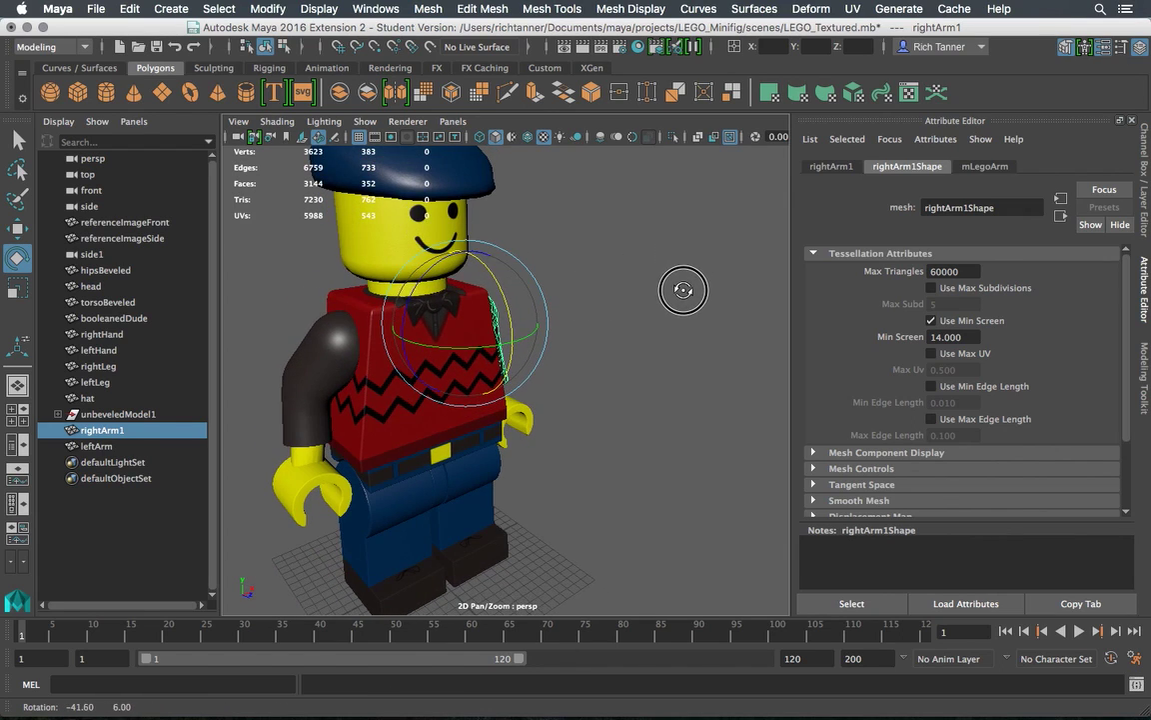
Readjust rightArm1's pivot orientation and rotate the arm slightly to check its swing against the torso
key(d)
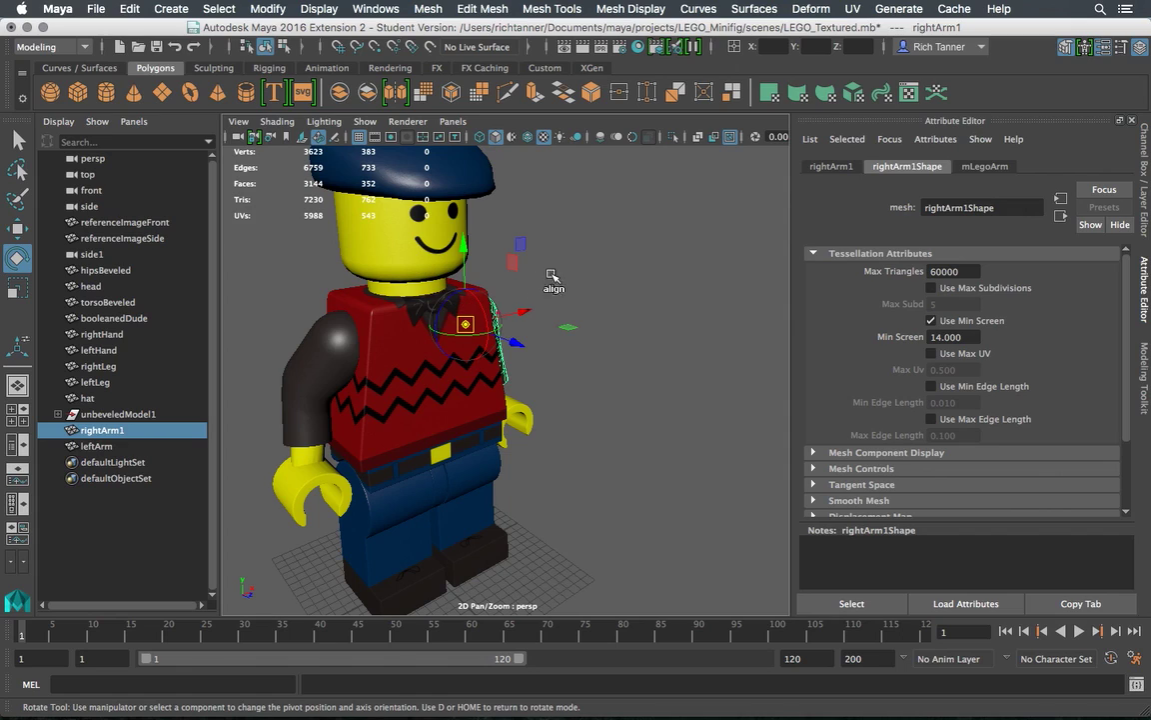
alt+drag(585, 258, 610, 240)
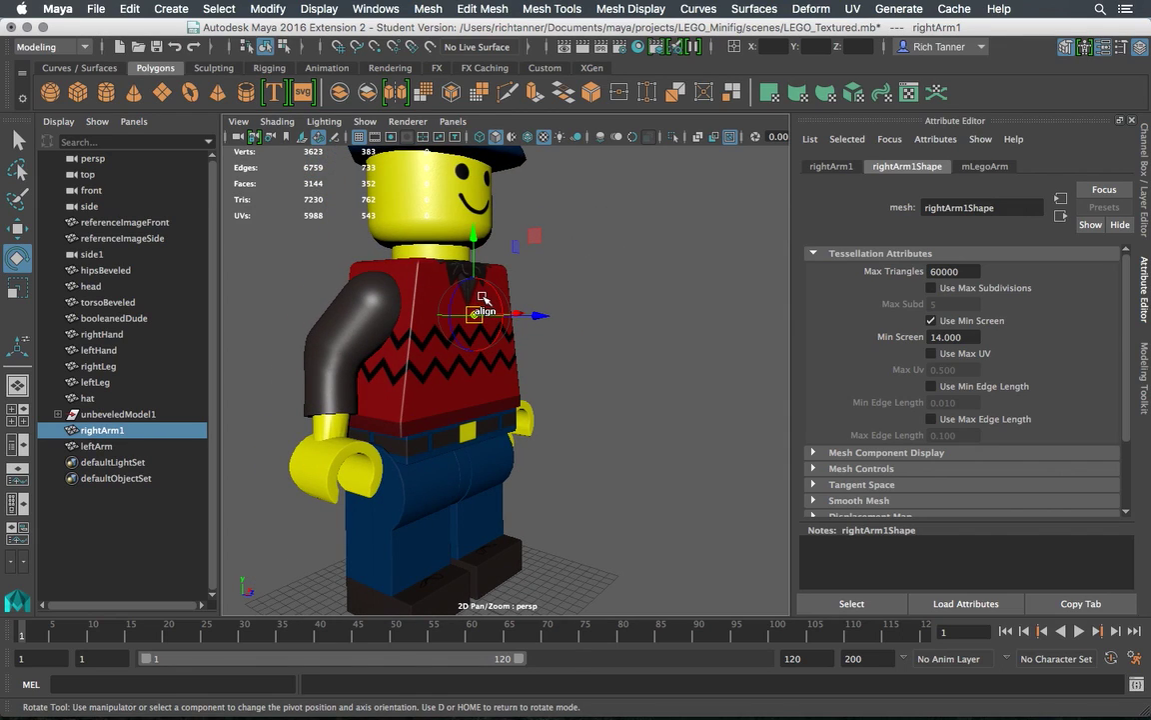
key(d)
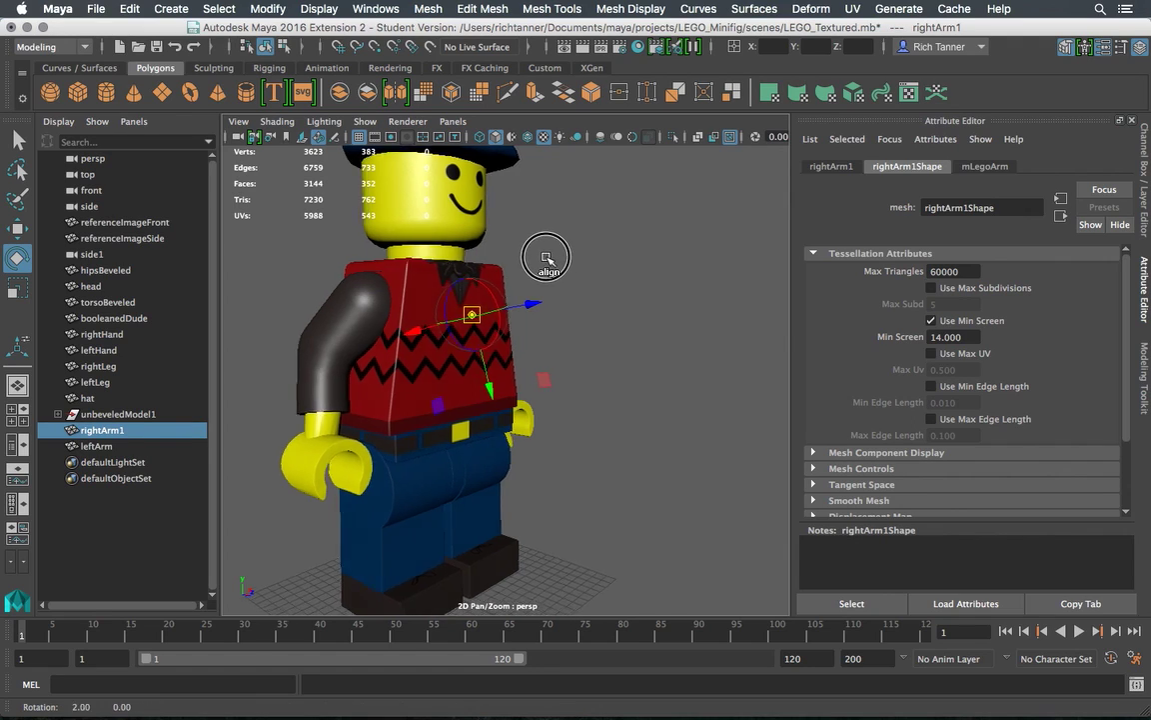
alt+drag(548, 257, 558, 266)
scroll(557, 268, up, 5)
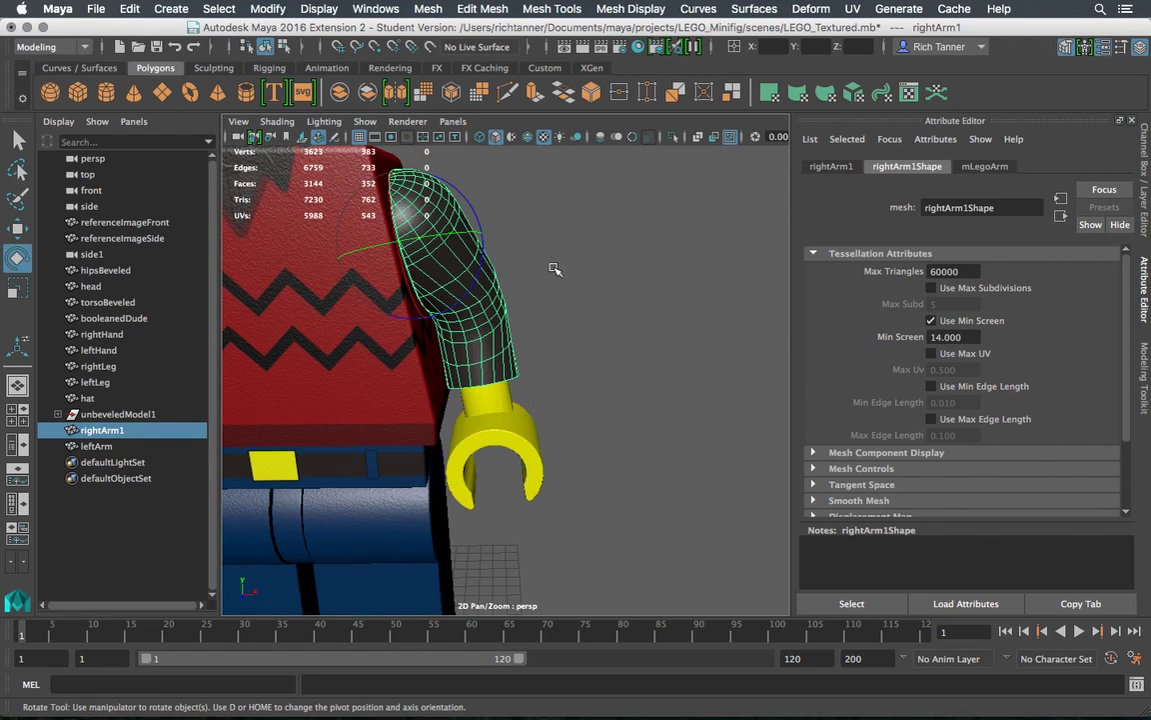
drag(409, 289, 407, 283)
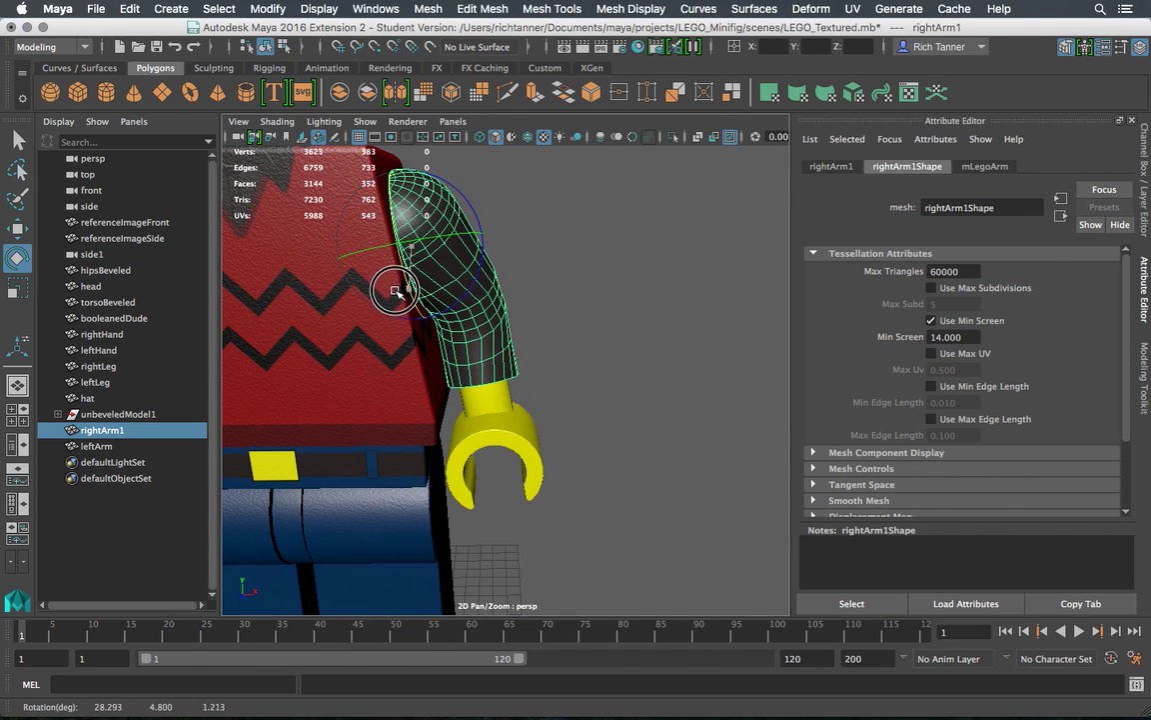
scroll(455, 293, down, 5)
alt+drag(455, 292, 550, 262)
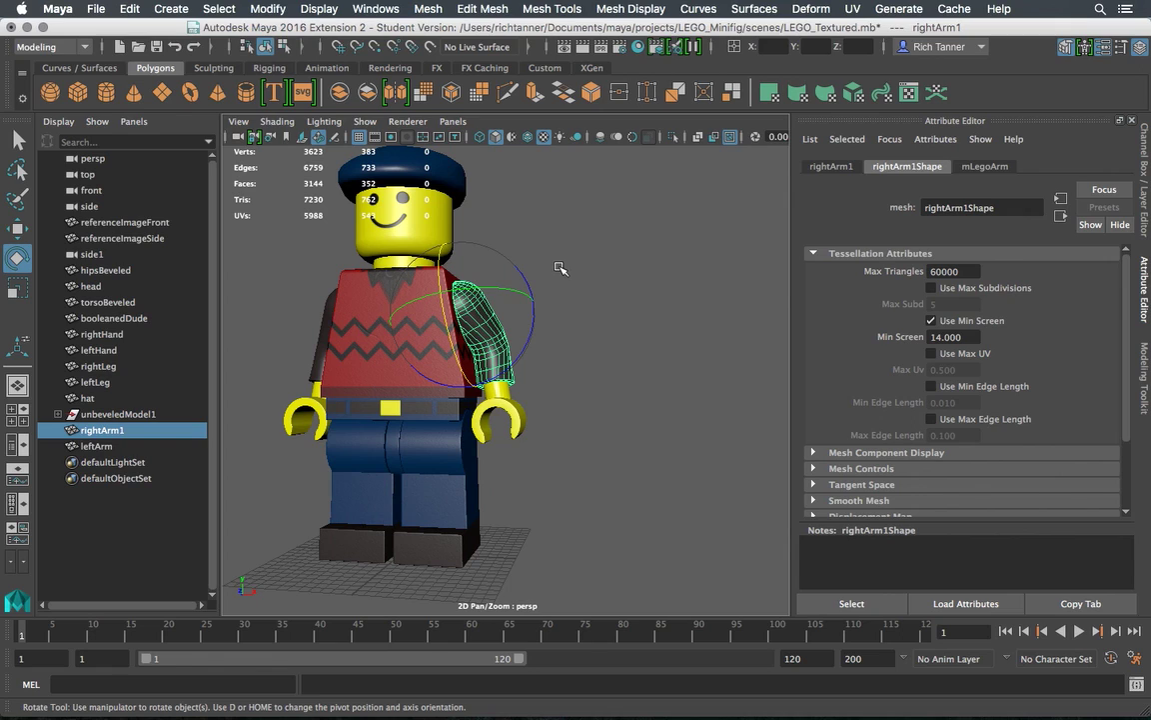
Rename the rightArm1 object to rightArm and clear the selection
click(622, 270)
alt+drag(622, 272, 617, 324)
scroll(629, 324, down, 3)
scroll(630, 323, up, 3)
scroll(659, 325, down, 3)
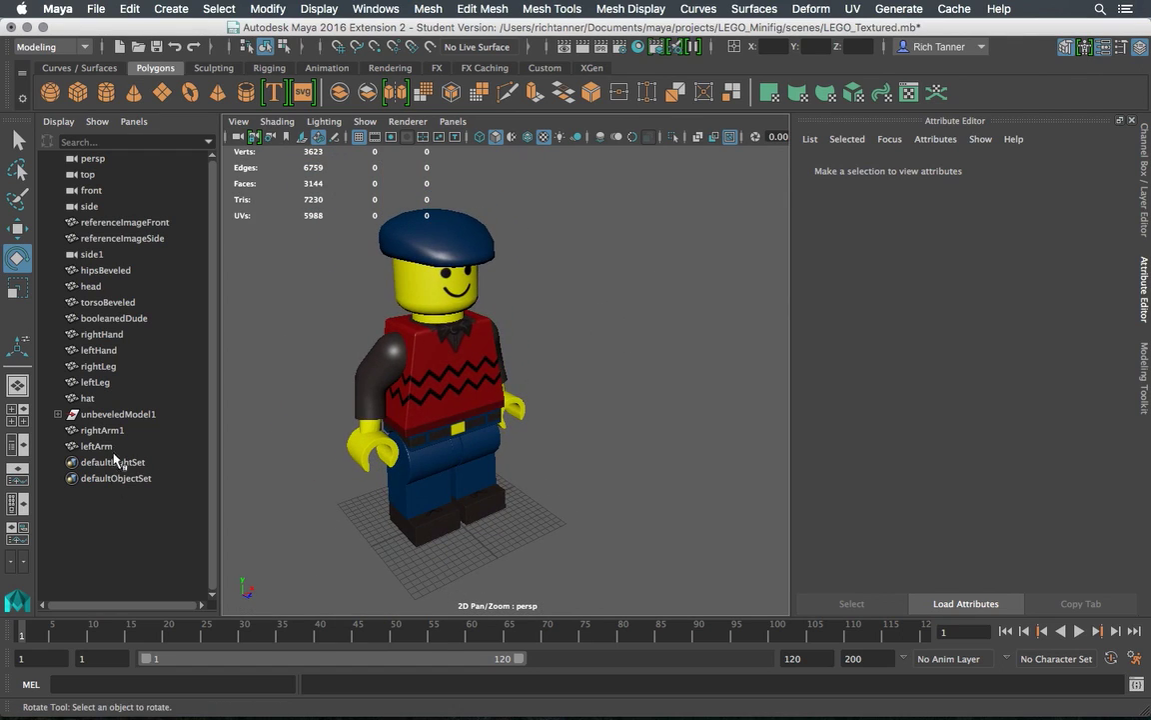
click(100, 429)
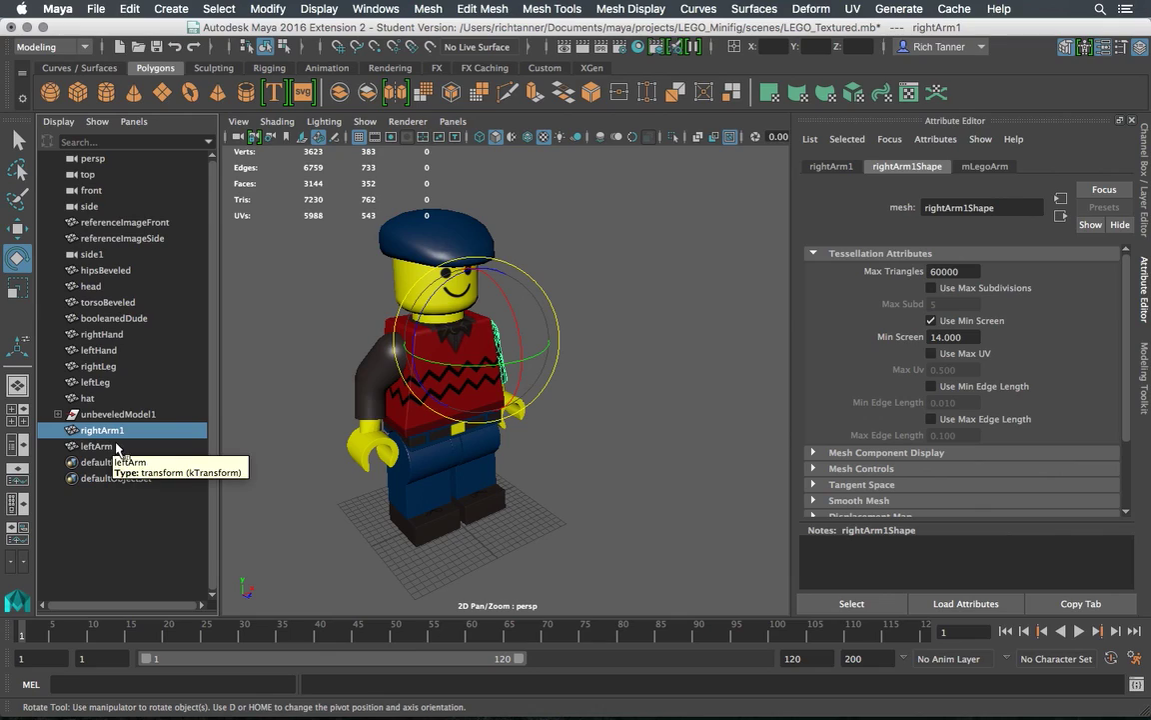
click(830, 166)
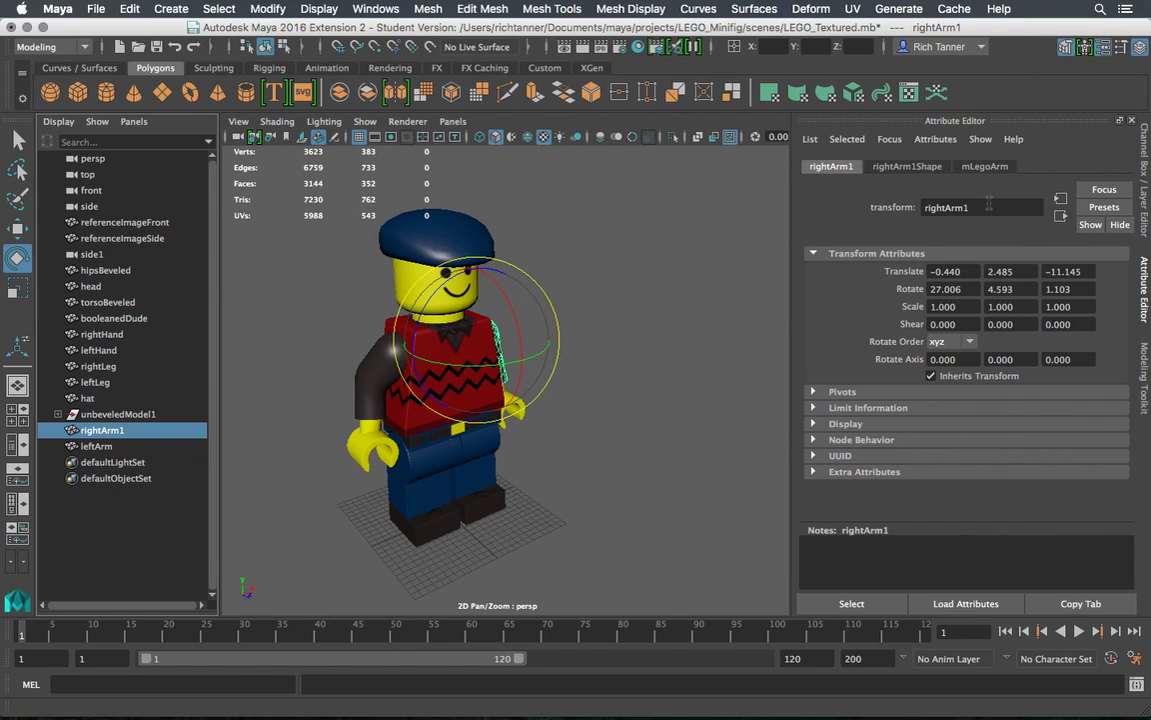
key(Return)
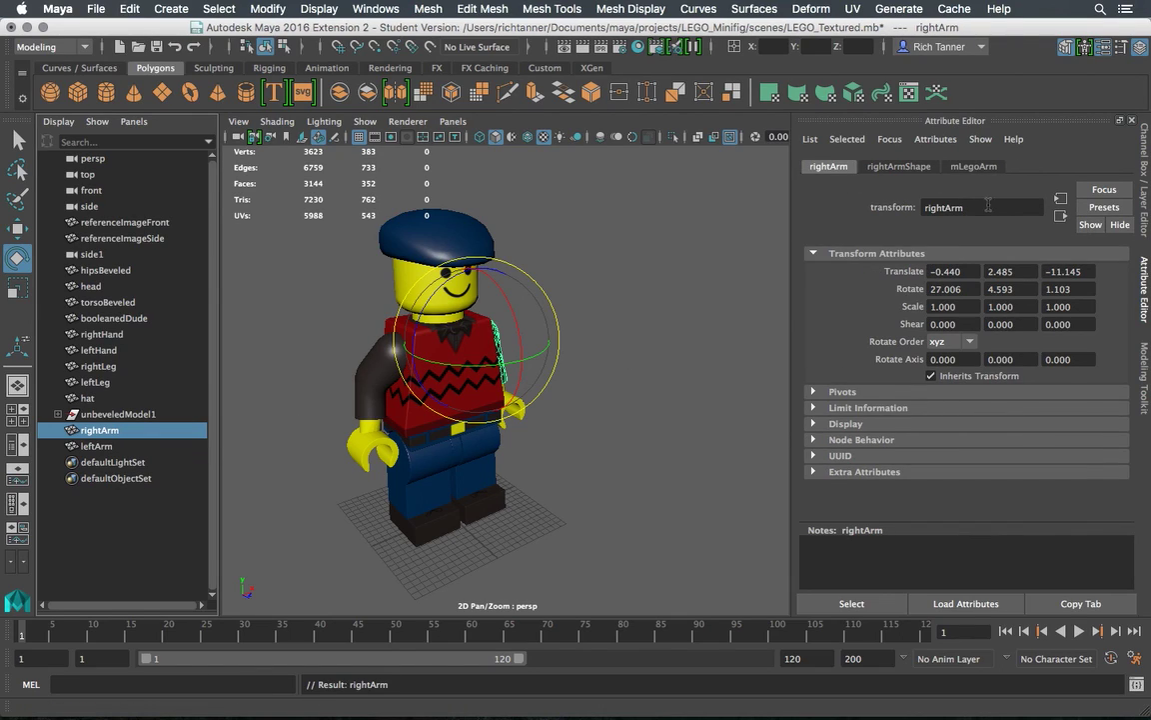
click(646, 307)
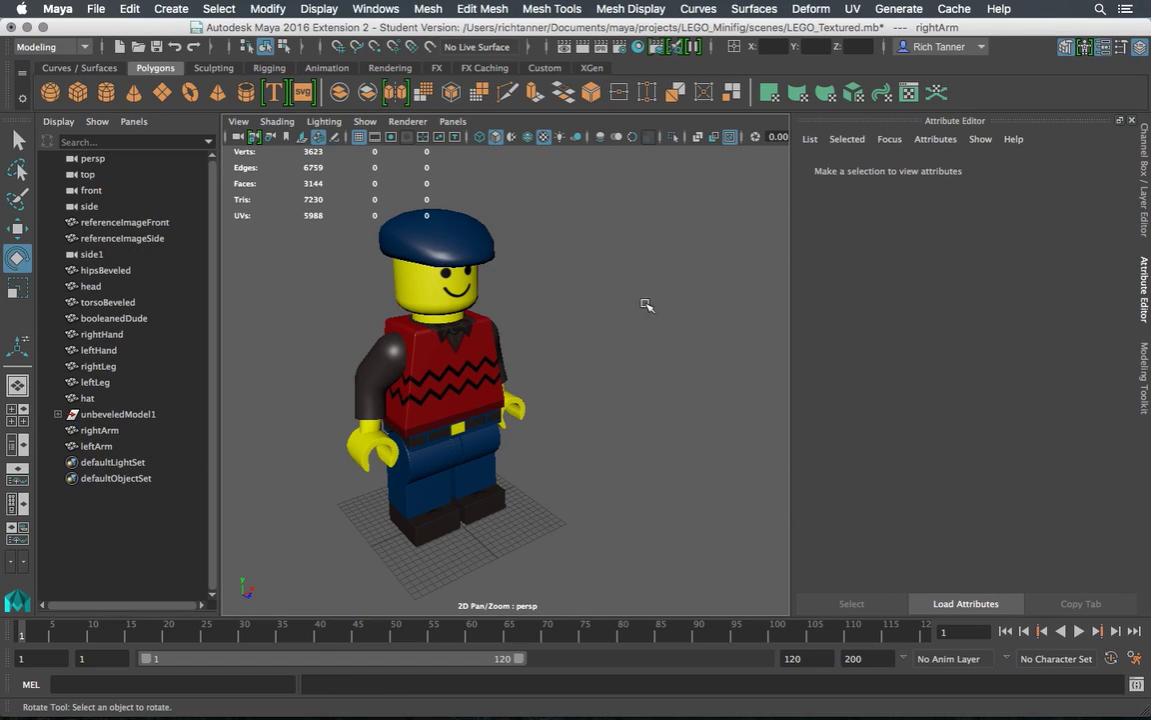
Toggle the modelBeveled layer's visibility off and back on to check which body parts belong to it
click(1141, 180)
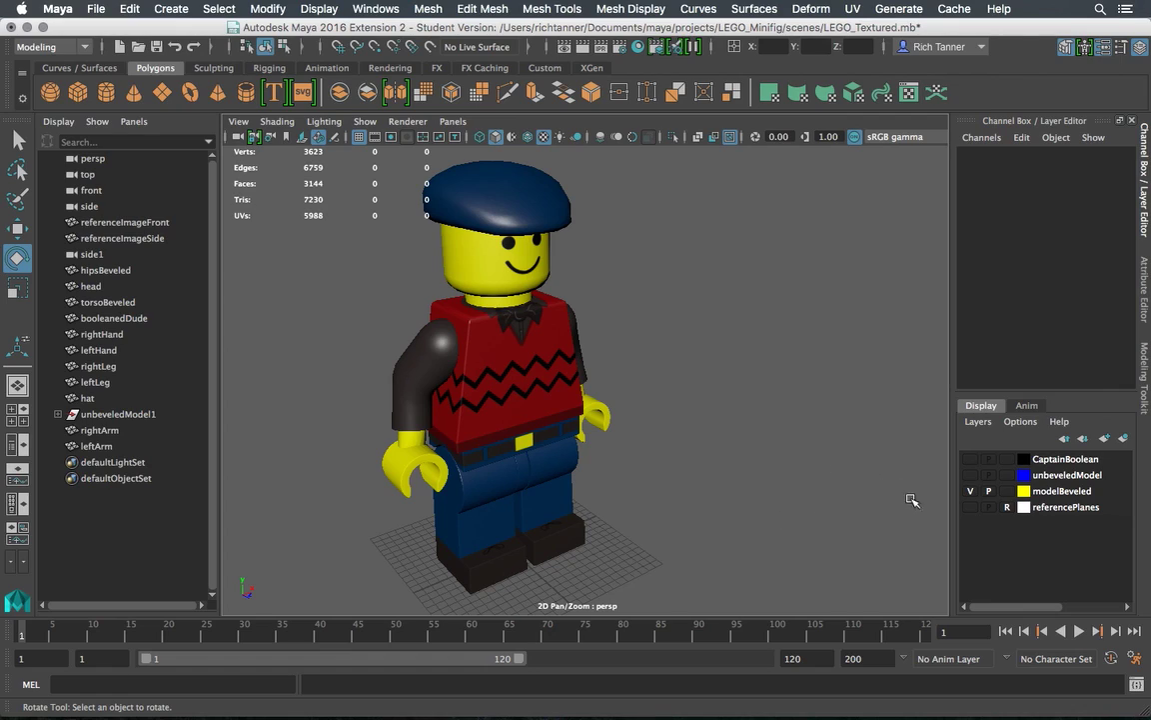
click(970, 491)
click(969, 490)
mouse_move(703, 346)
alt+mouse_down()
mouse_move(489, 328)
mouse_move(496, 223)
mouse_move(597, 277)
mouse_move(725, 275)
mouse_move(723, 470)
mouse_move(676, 314)
mouse_move(589, 300)
mouse_move(691, 280)
mouse_move(734, 314)
mouse_move(697, 330)
alt+mouse_up()
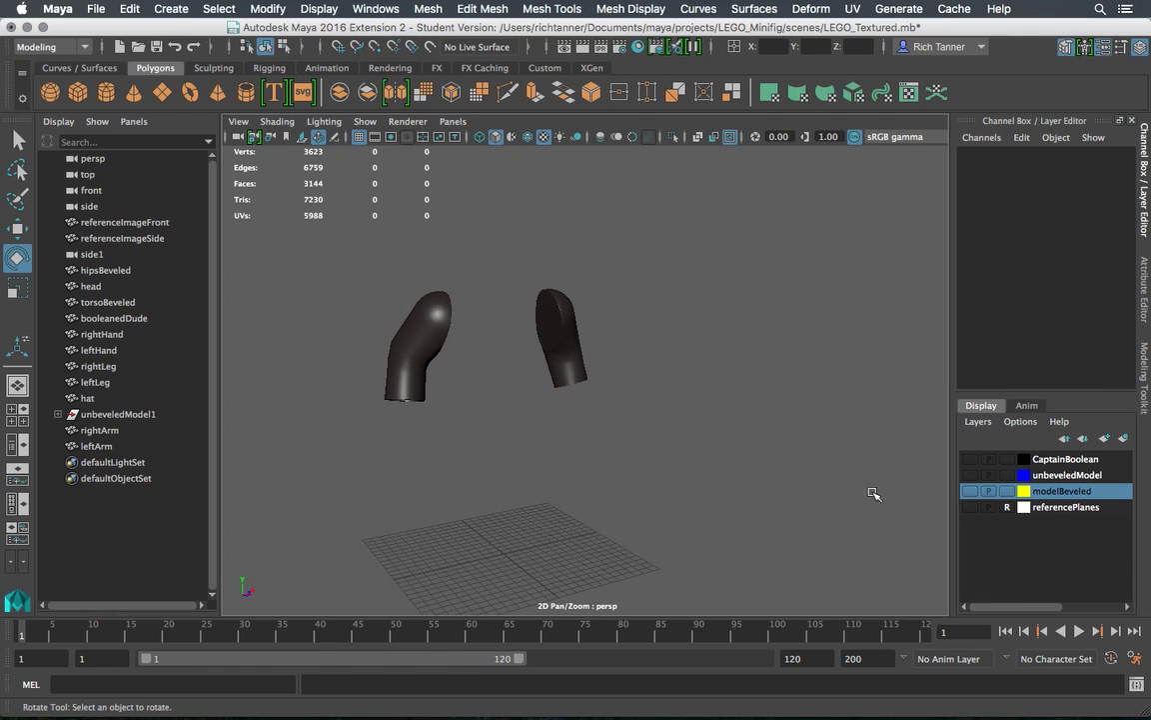
click(968, 491)
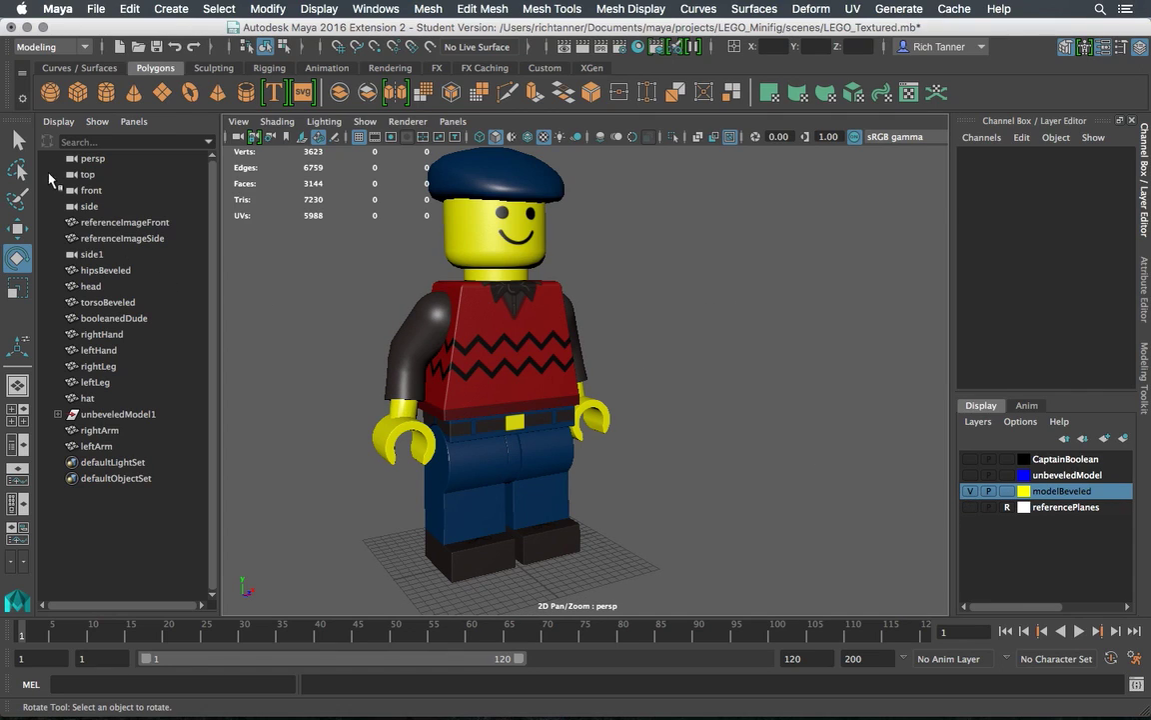
Add both leftArm and rightArm to the modelBeveled display layer, and clear the selection
click(18, 140)
click(409, 300)
mouse_move(415, 297)
alt+mouse_down()
mouse_move(670, 296)
mouse_move(509, 289)
alt+mouse_up()
shift+click(585, 325)
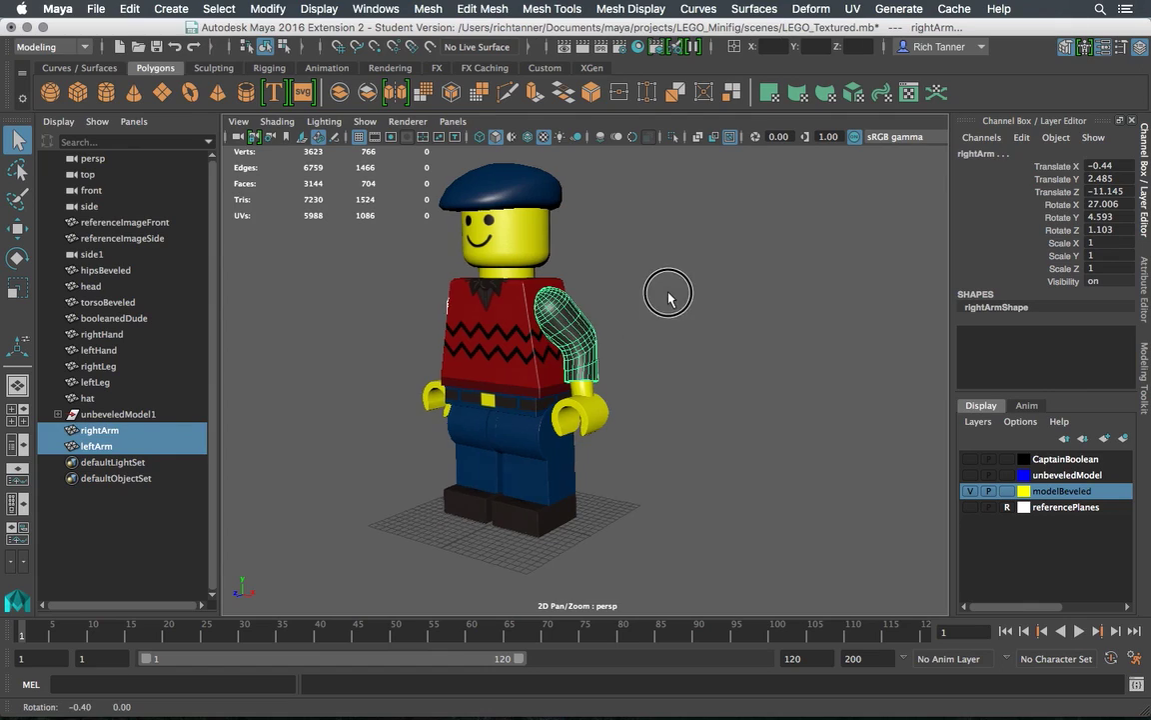
right_click(1072, 496)
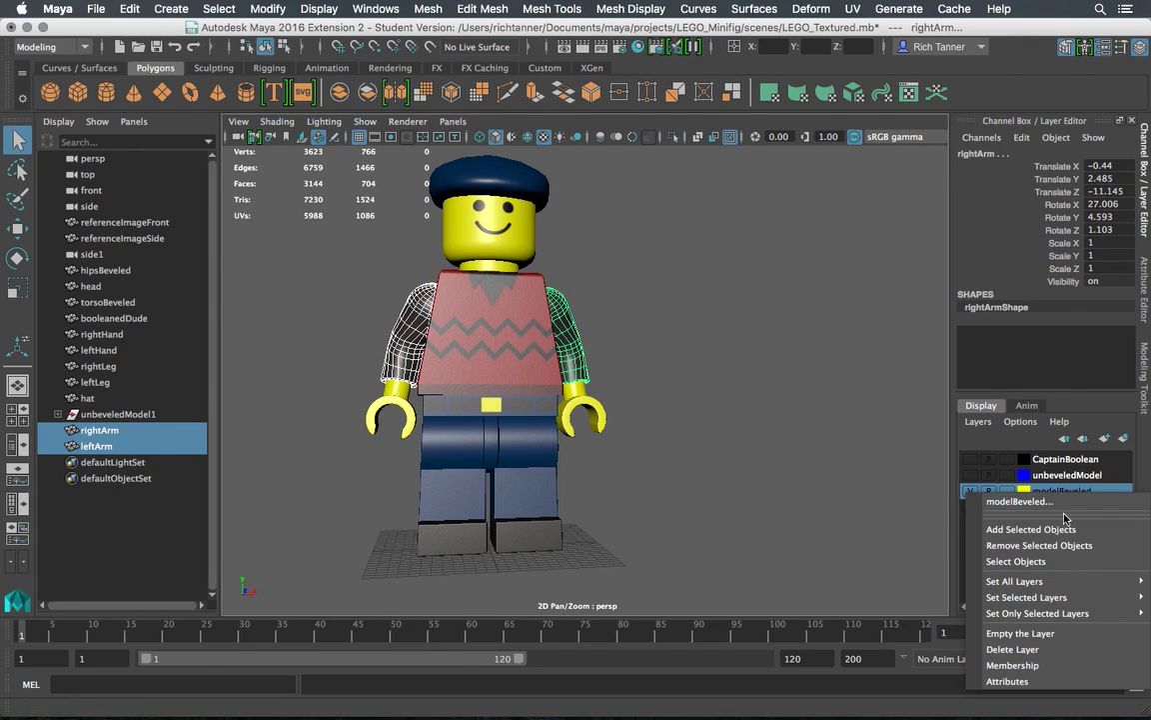
click(1030, 528)
click(724, 343)
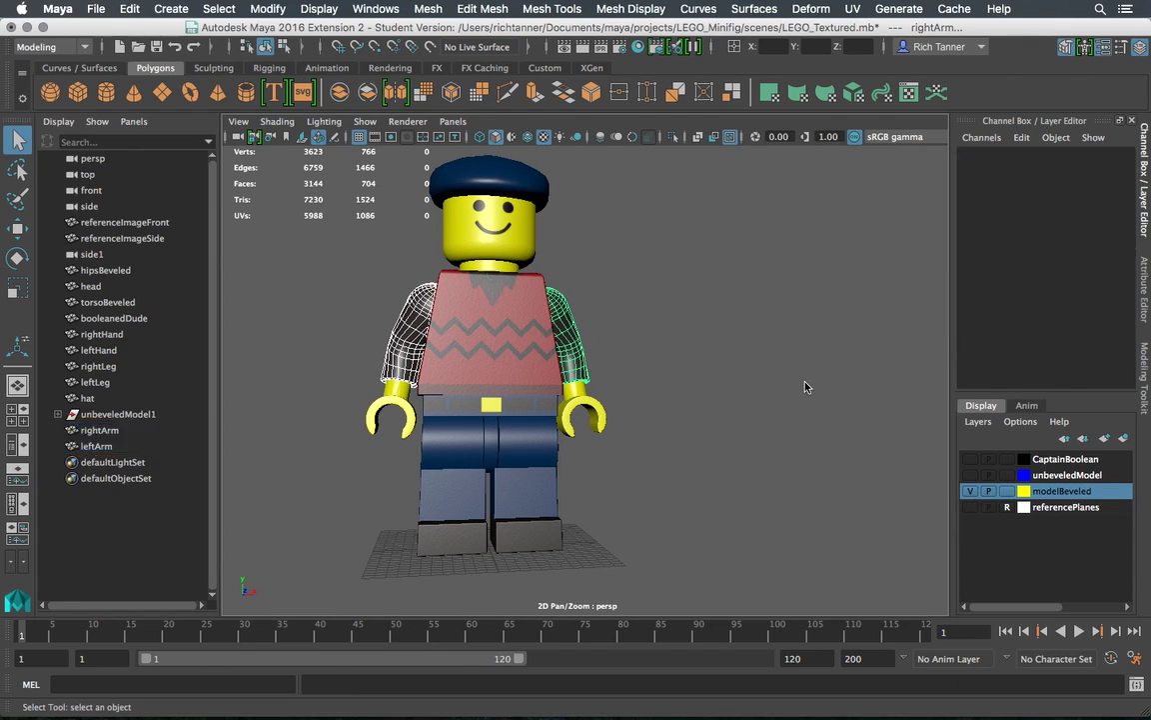
Toggle the modelBeveled layer's visibility to verify that both arms hide and show with the body
click(970, 491)
click(969, 491)
click(969, 491)
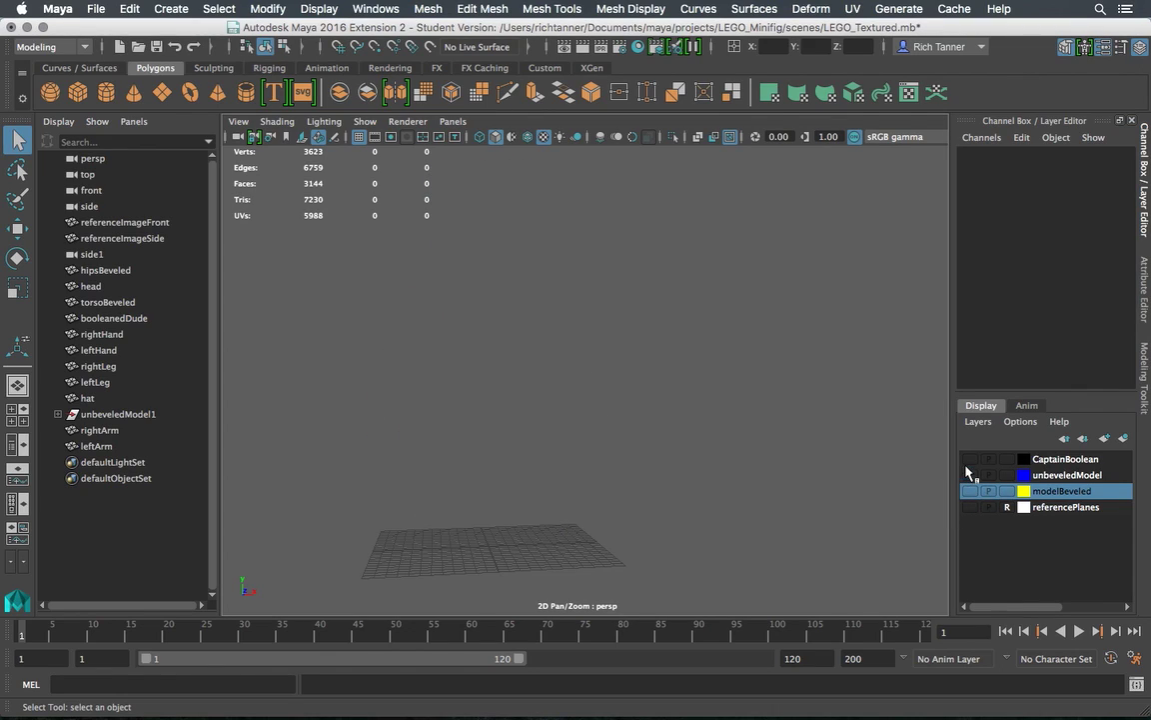
Briefly show the CaptainBoolean and unbeveledModel layers to inspect their contents, and leave only modelBeveled visible
click(968, 459)
click(968, 459)
click(1066, 475)
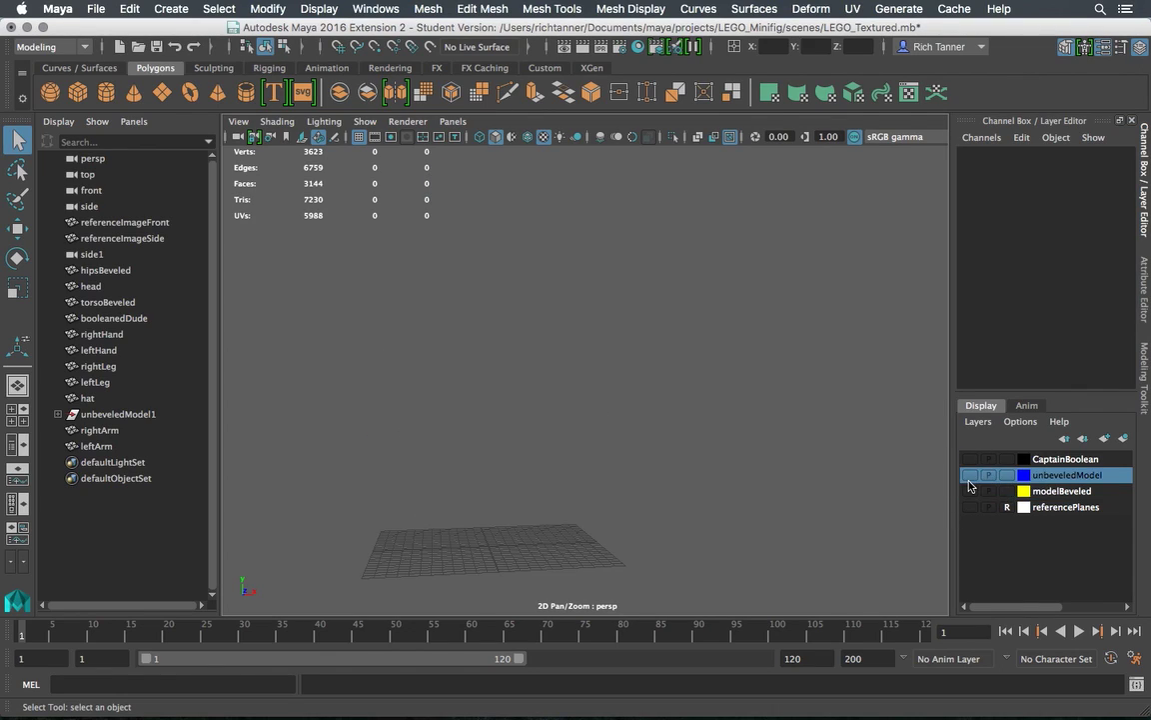
click(970, 475)
alt+drag(625, 410, 690, 468)
click(968, 475)
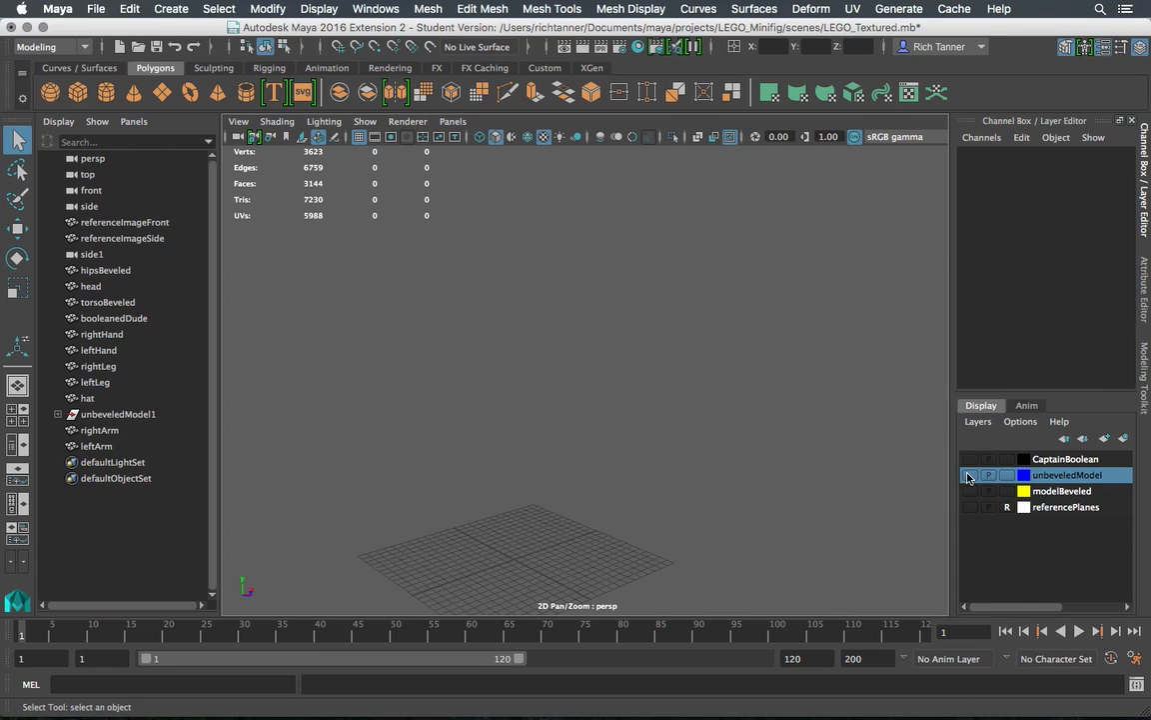
alt+drag(737, 388, 841, 474)
click(970, 490)
Select the legs, hipsBeveled and leftHand one after another to examine them as separate objects
alt+drag(540, 470, 570, 455)
scroll(565, 456, up, 5)
alt+drag(544, 431, 401, 413)
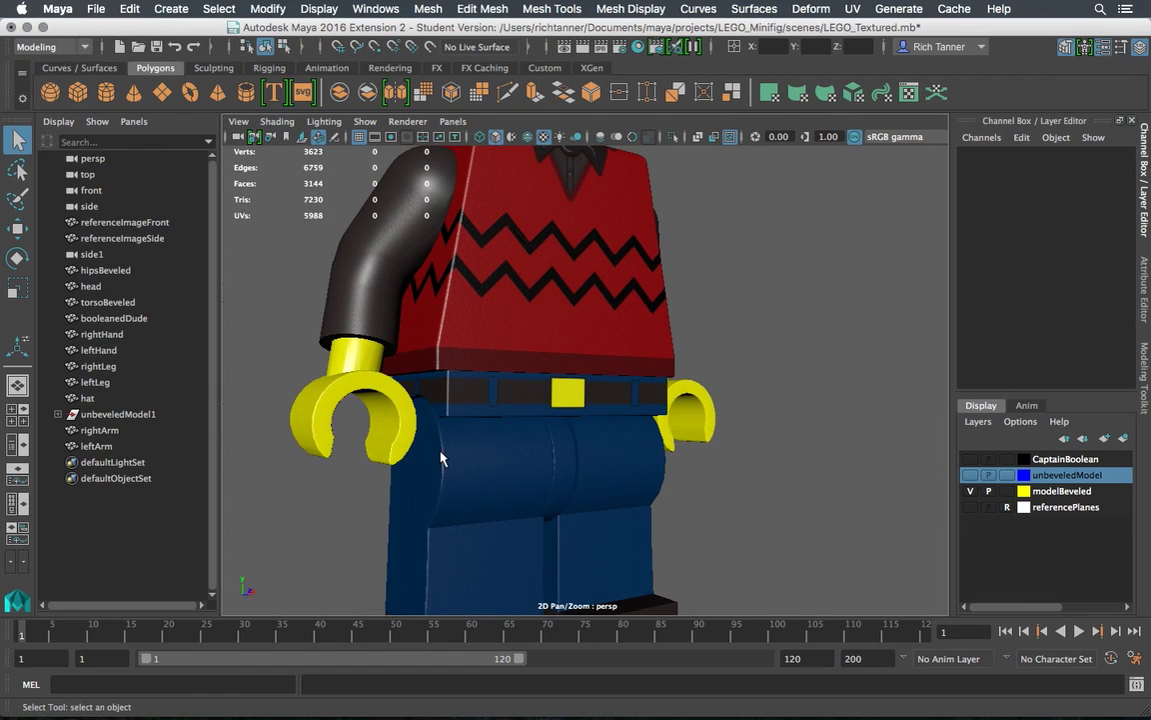
click(448, 456)
click(610, 478)
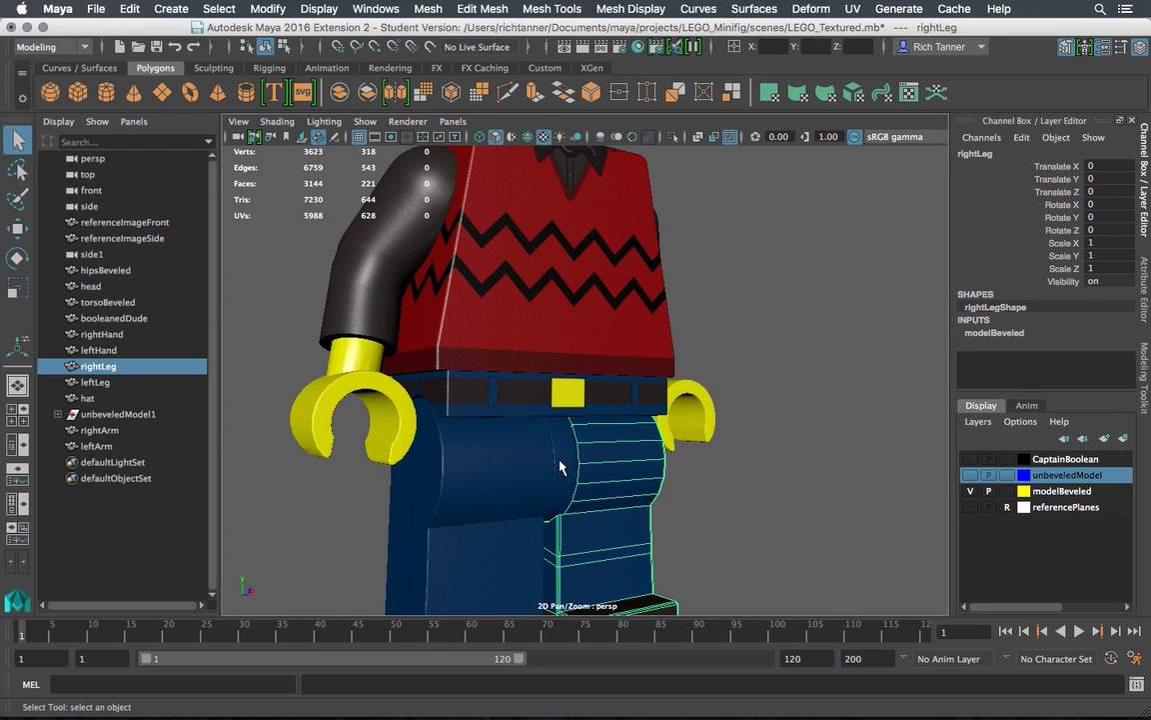
click(493, 462)
click(488, 382)
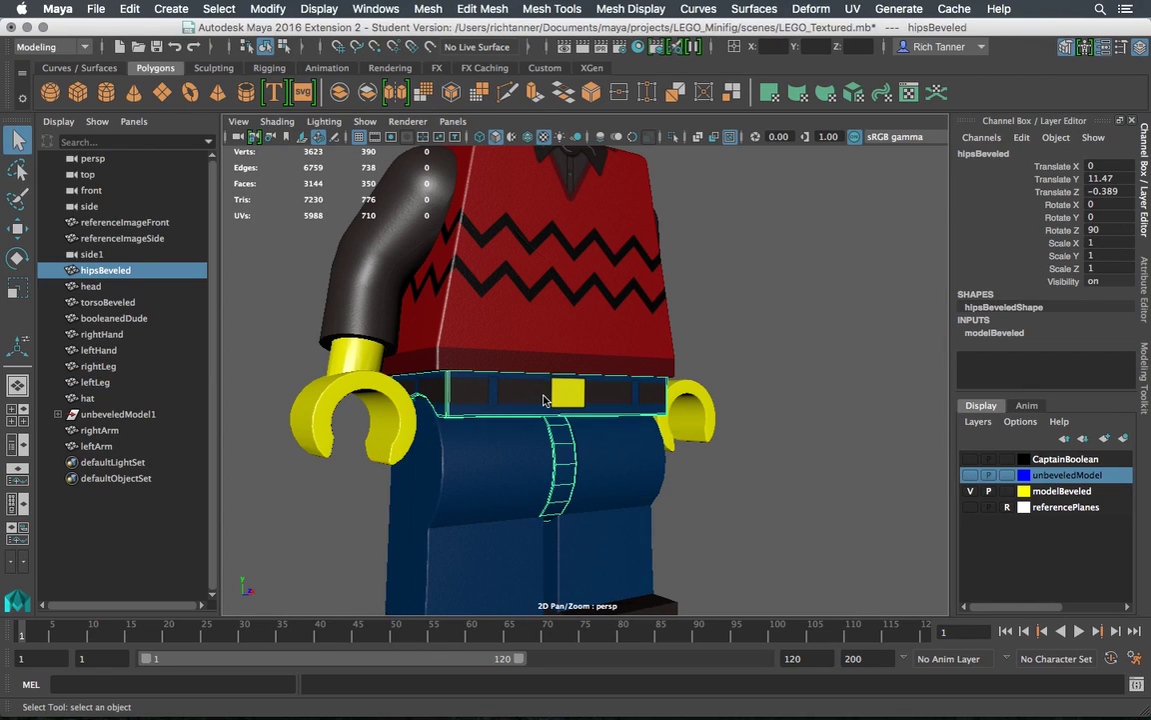
click(350, 378)
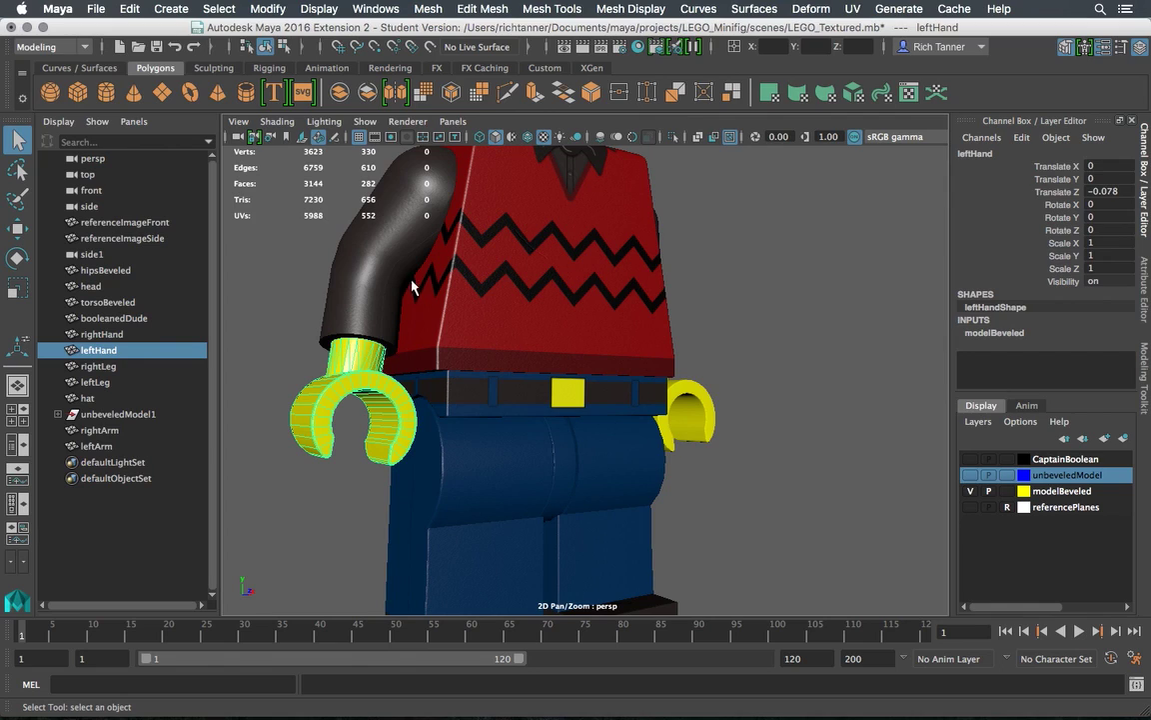
Select the left arm, torso, head and hat one after another to examine them as separate objects
click(415, 290)
click(580, 333)
scroll(556, 219, down, 4)
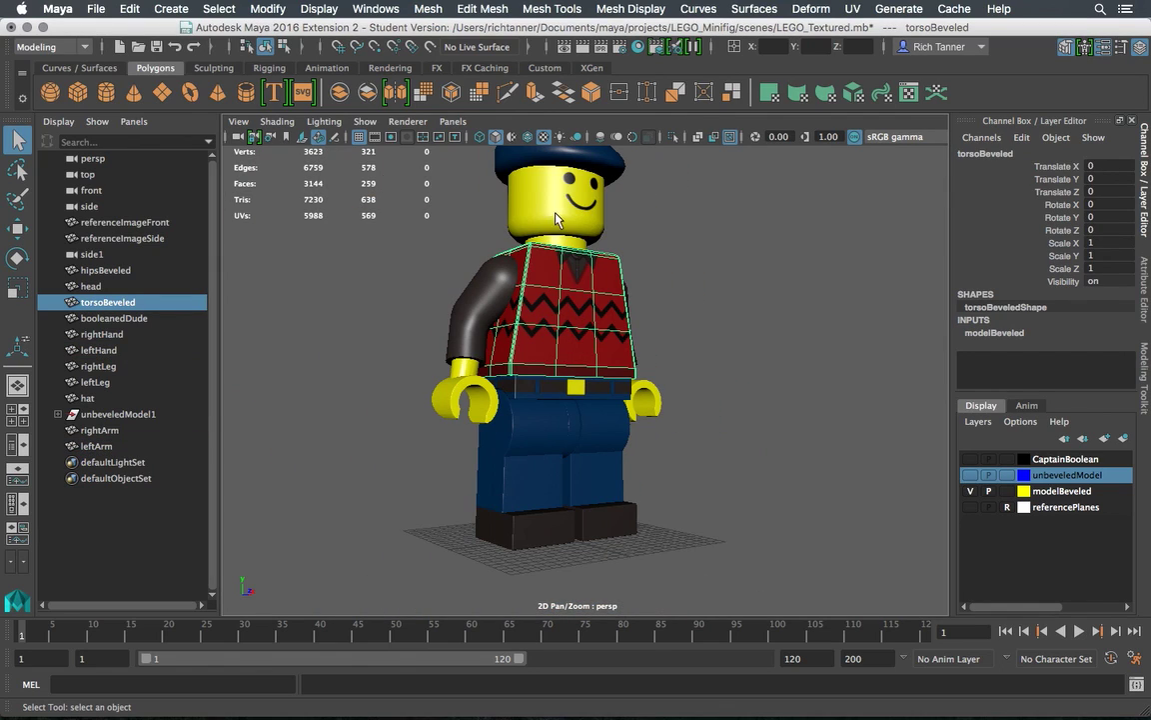
click(555, 219)
alt+drag(555, 218, 644, 255)
click(573, 296)
alt+drag(738, 334, 739, 368)
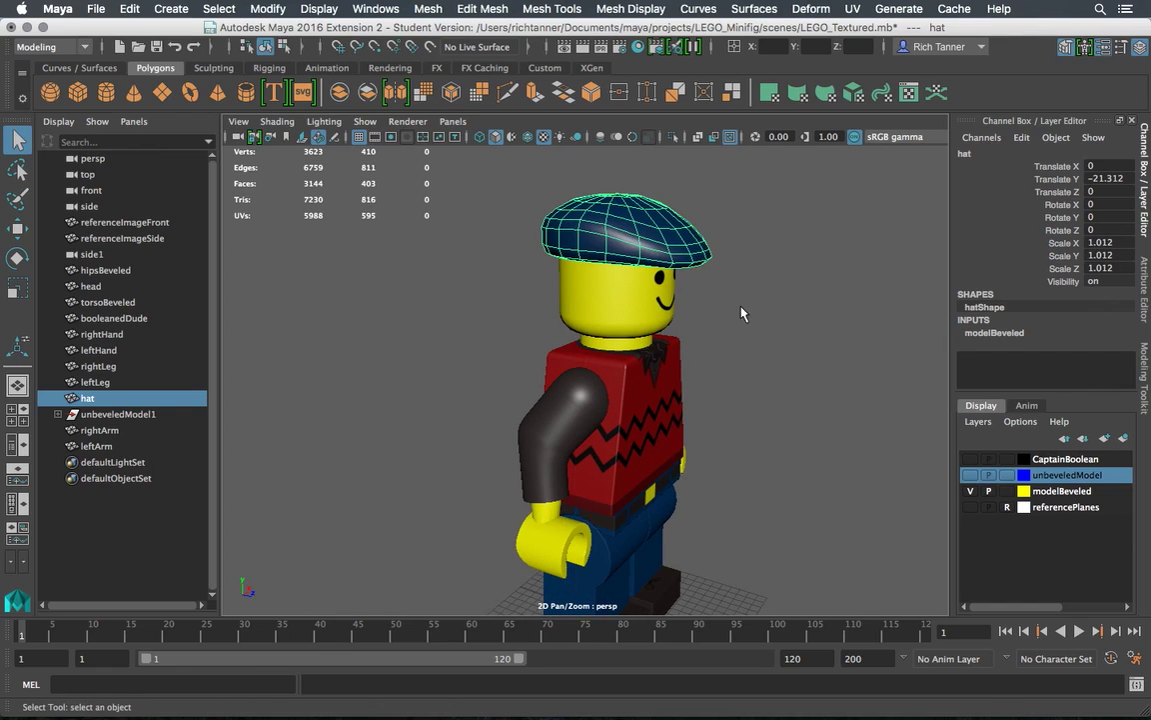
alt+middle_drag(742, 321, 704, 340)
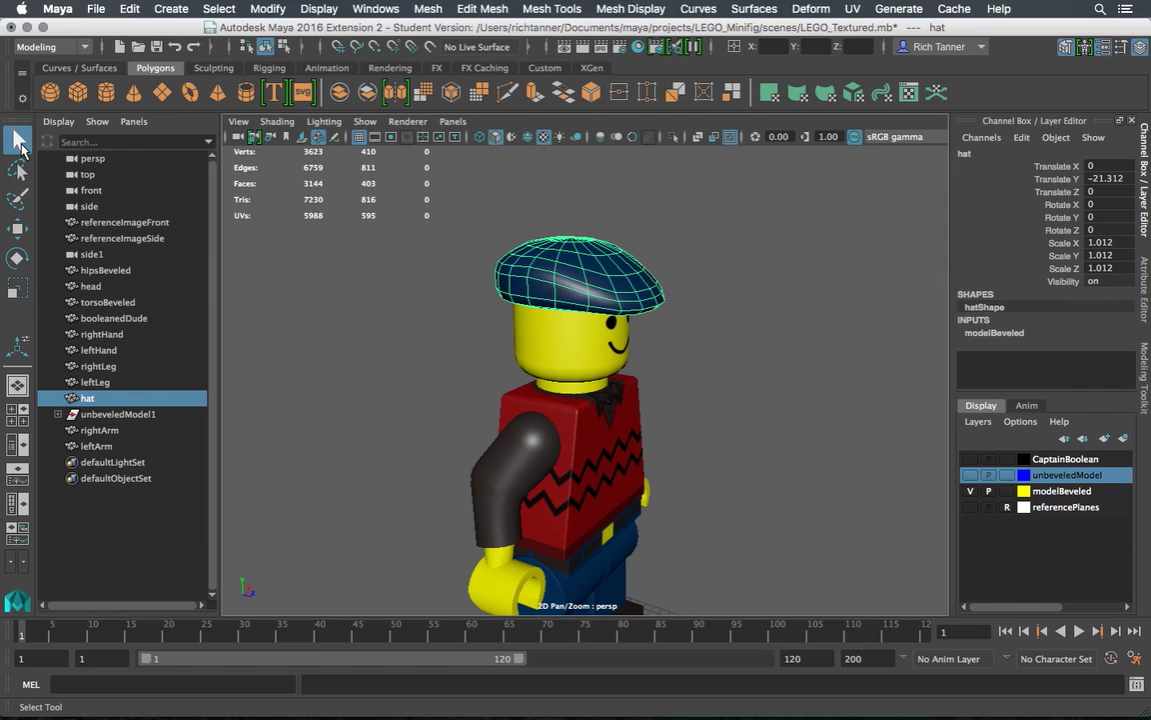
Lift the hat straight up off the head to Translate Y 1.963, inspect its hollow underside and clear the selection
click(17, 230)
drag(587, 200, 573, 36)
alt+drag(697, 187, 677, 318)
alt+drag(662, 255, 617, 260)
scroll(689, 318, up, 5)
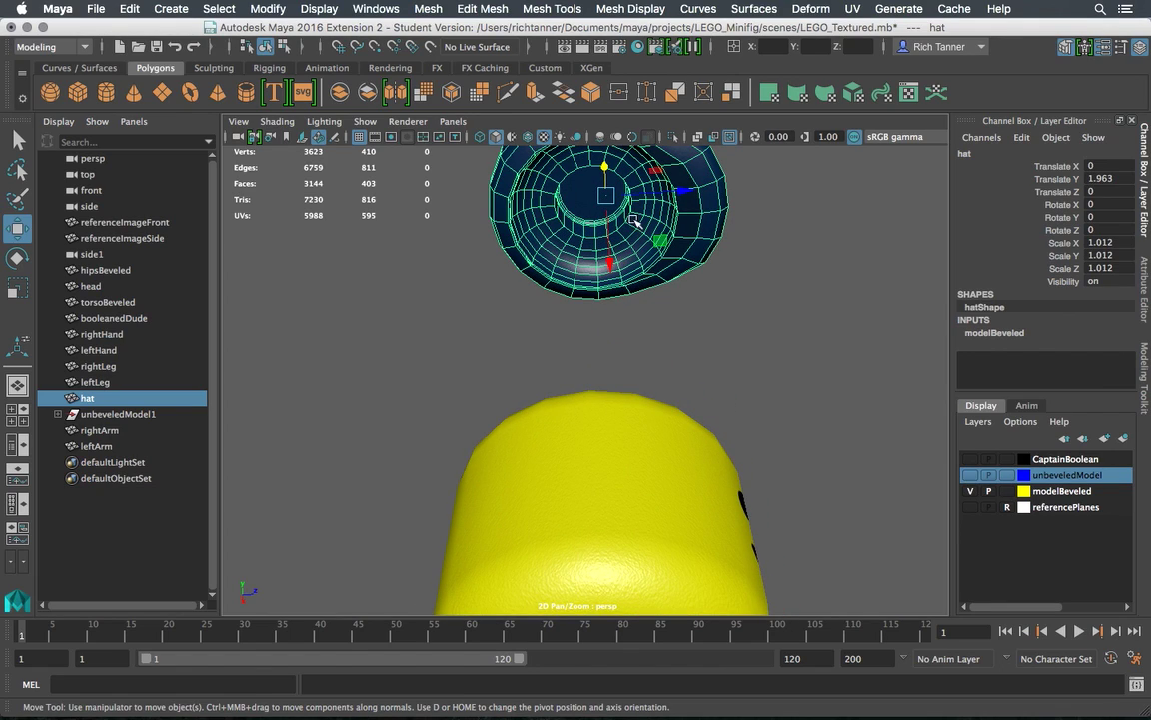
click(833, 222)
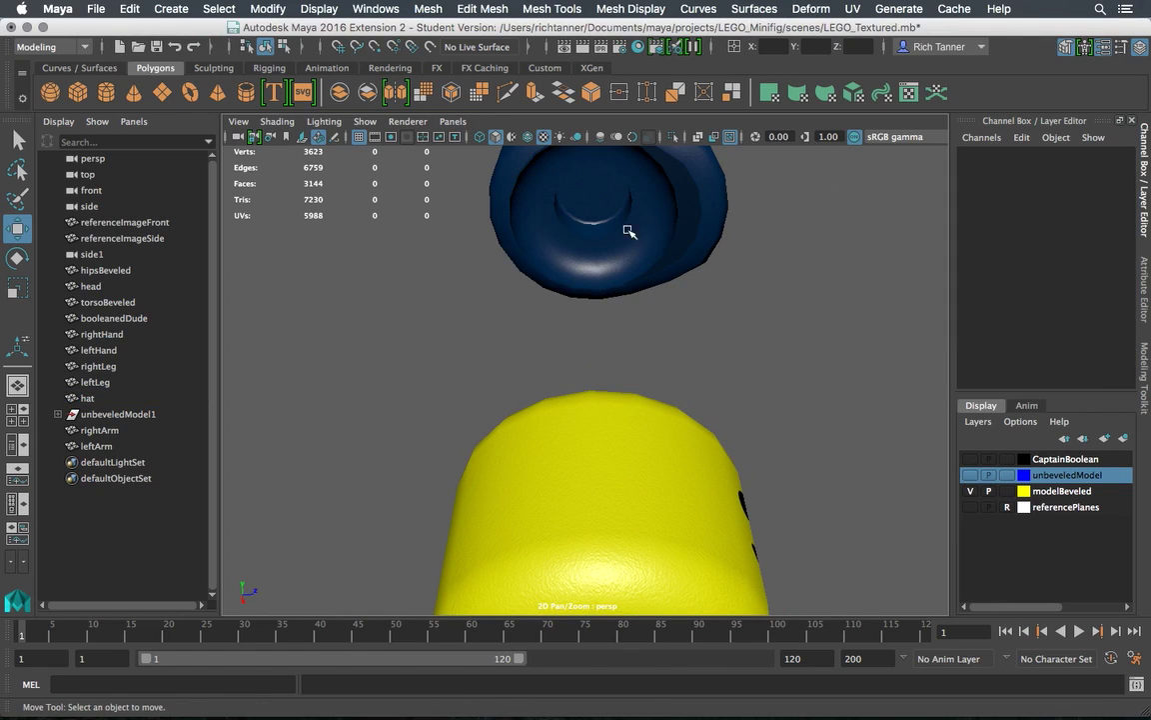
alt+drag(838, 220, 681, 362)
Raise the head off the torso to Translate Y 49.503 and examine the embossed LEGO stud on the neck
click(636, 385)
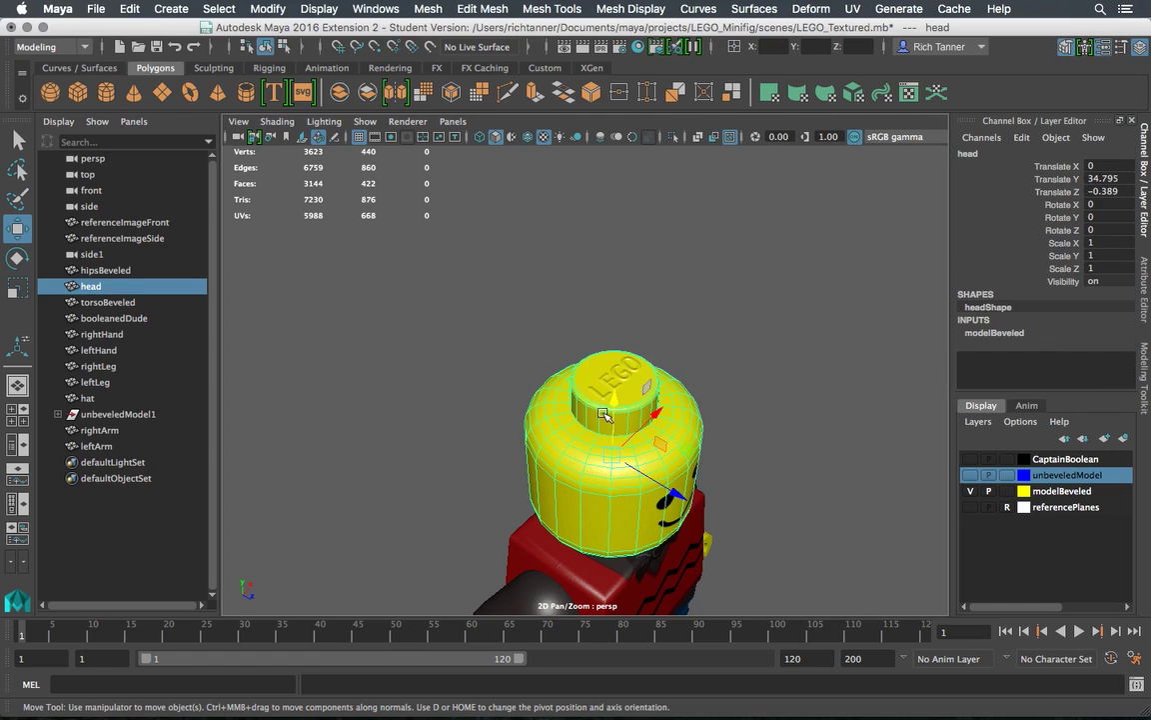
drag(612, 407, 622, 240)
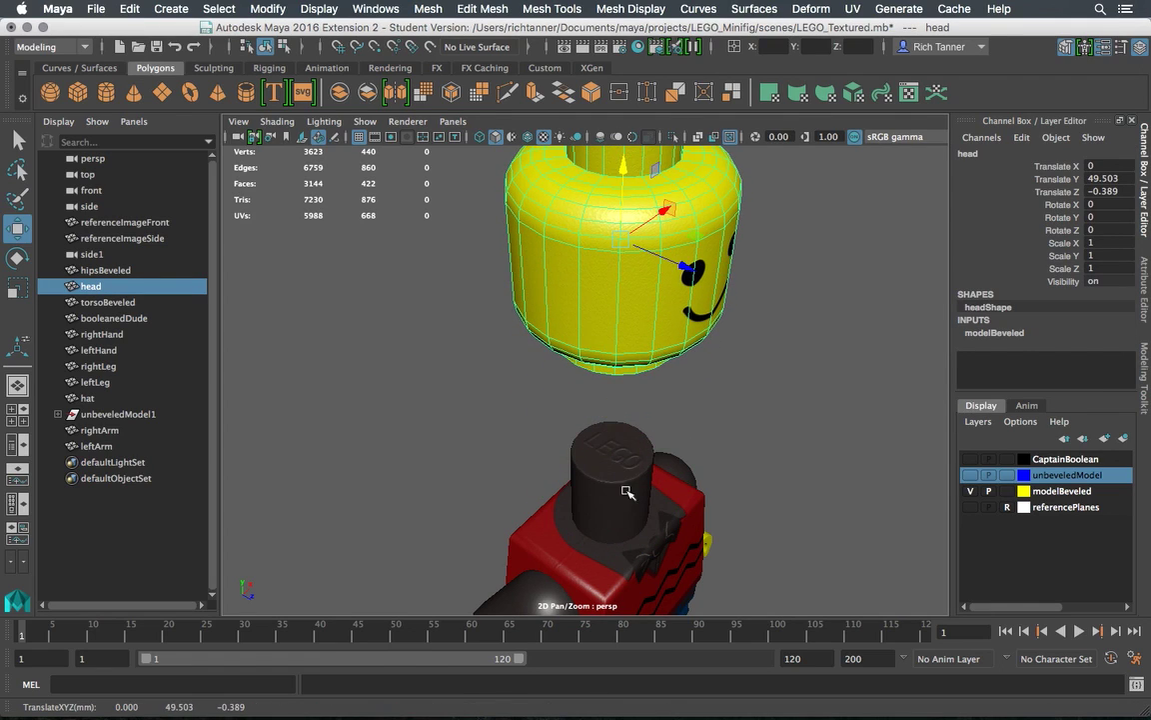
scroll(650, 446, up, 3)
alt+drag(644, 464, 499, 493)
scroll(562, 474, up, 4)
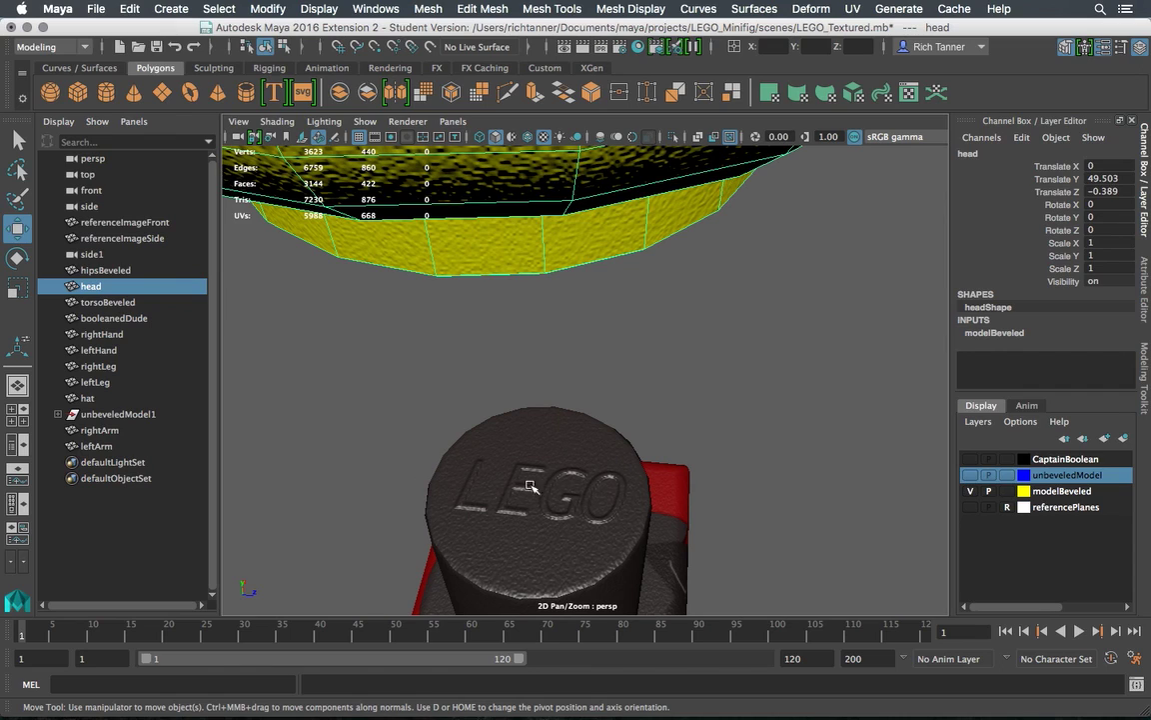
mouse_move(621, 488)
alt+mouse_down()
mouse_move(513, 465)
mouse_move(622, 495)
alt+mouse_up()
Undo the head and hat moves to put the minifigure back together, and clear the selection
key(ctrl+z)
key(ctrl+z)
key(ctrl+z)
key(ctrl+z)
key(ctrl+z)
key(ctrl+z)
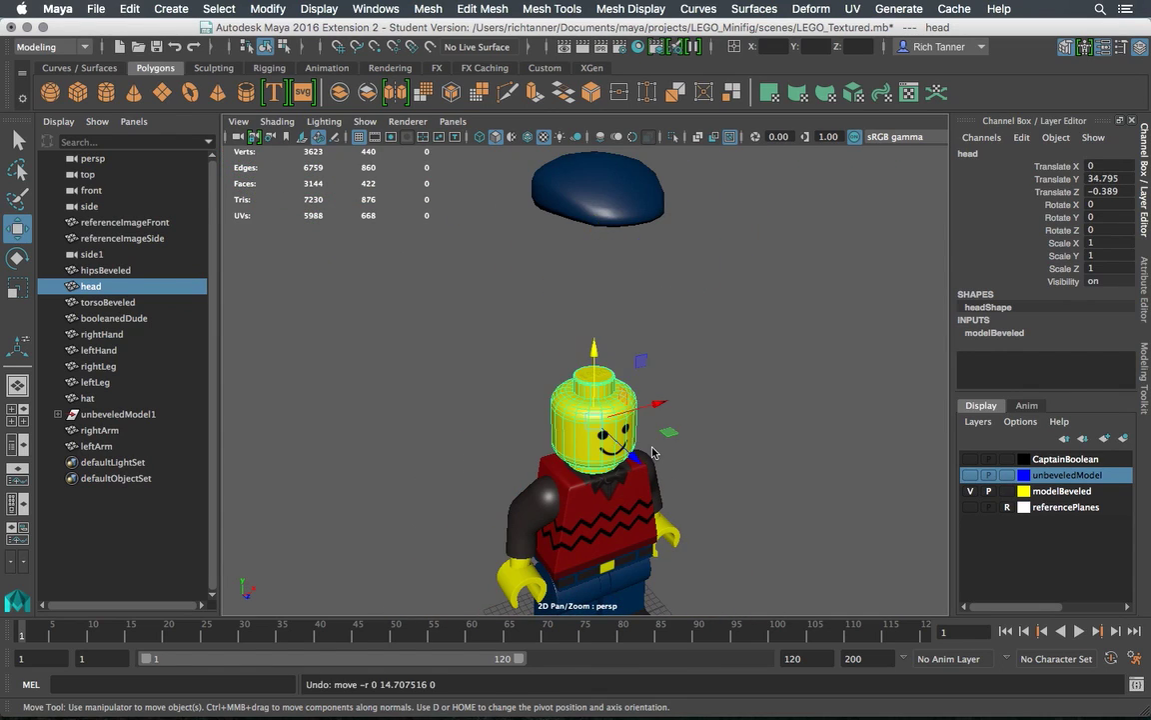
key(ctrl+z)
key(ctrl+z)
key(ctrl+z)
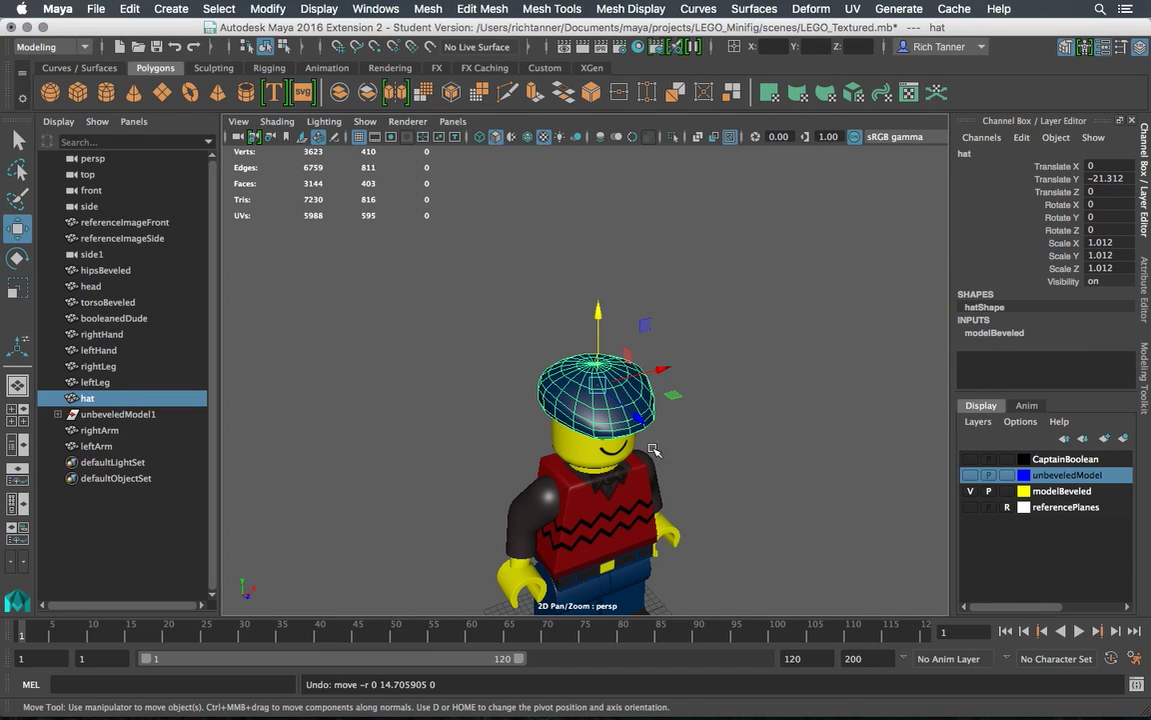
click(784, 405)
Switch to the Select tool and save the scene, continuing past the Student Version notice
alt+drag(784, 405, 680, 411)
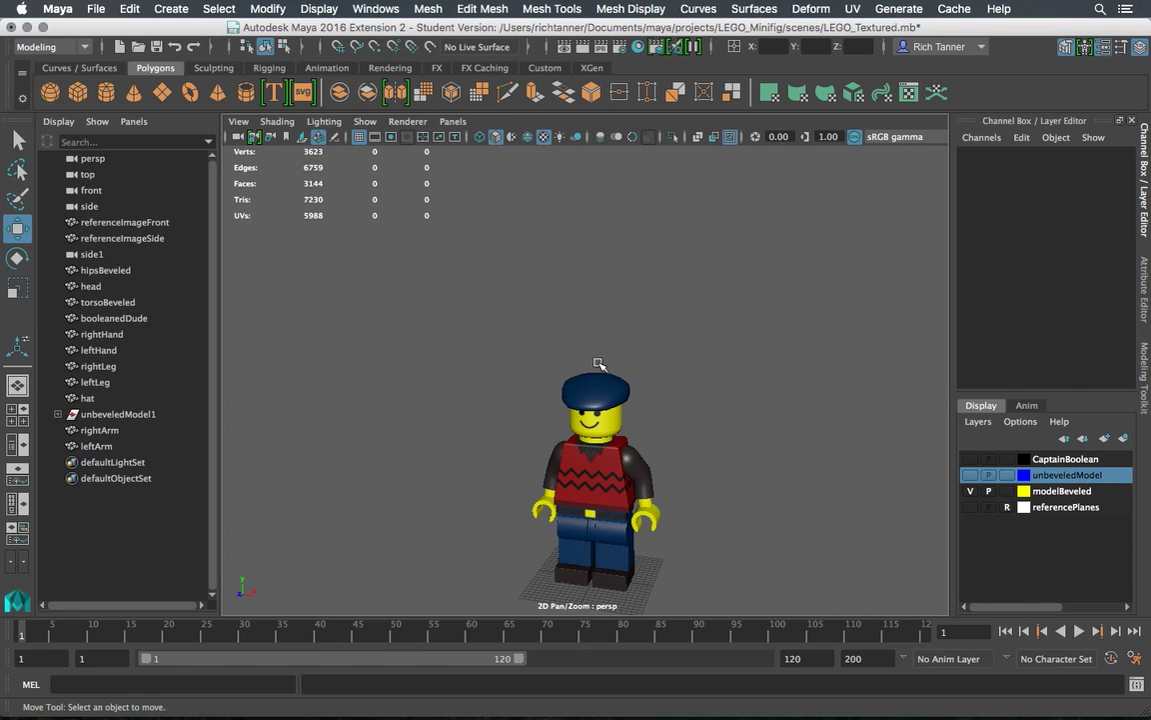
key(q)
key(super+s)
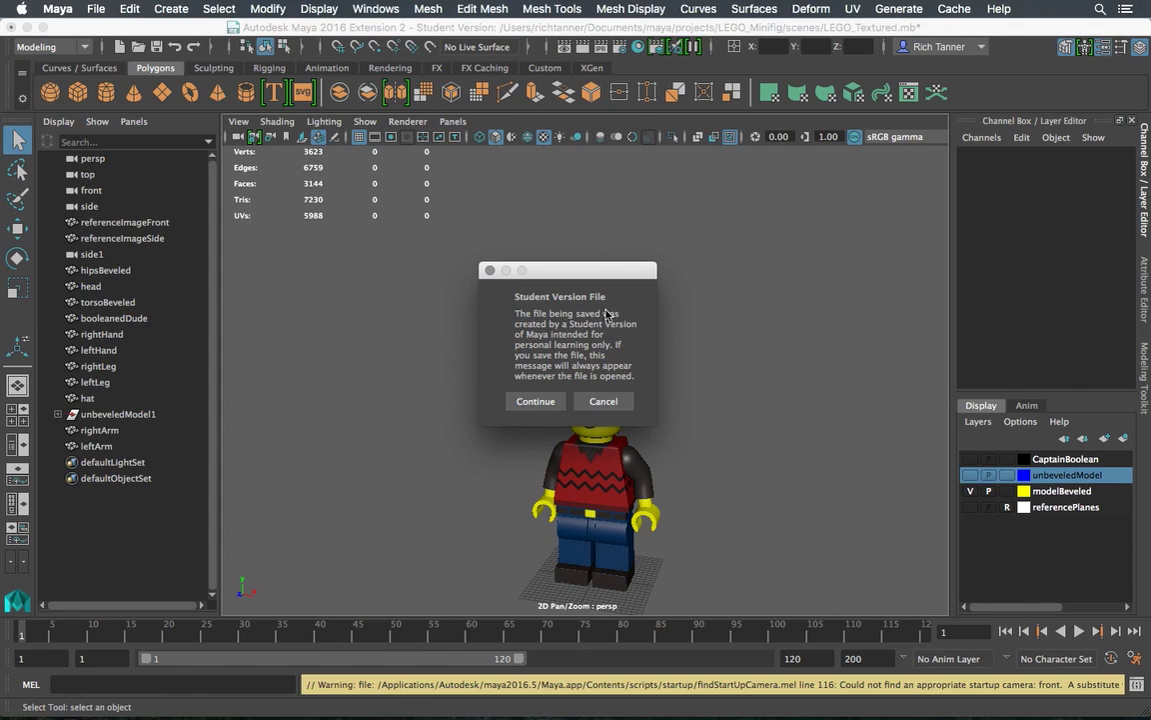
click(537, 402)
Examine the minifigure's sweater pattern, bumpy surface texture and belt up close from several angles
alt+drag(674, 291, 733, 270)
alt+middle_drag(724, 283, 610, 281)
scroll(600, 288, up, 8)
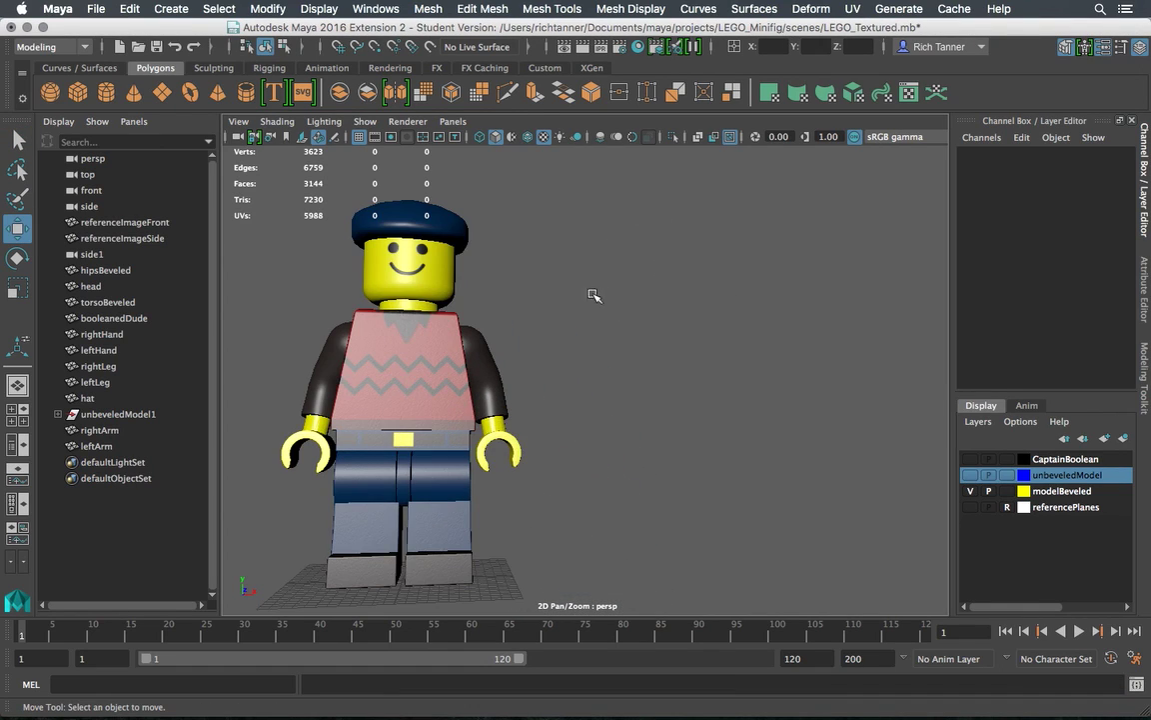
alt+drag(594, 286, 897, 303)
scroll(730, 493, up, 3)
alt+drag(728, 468, 503, 398)
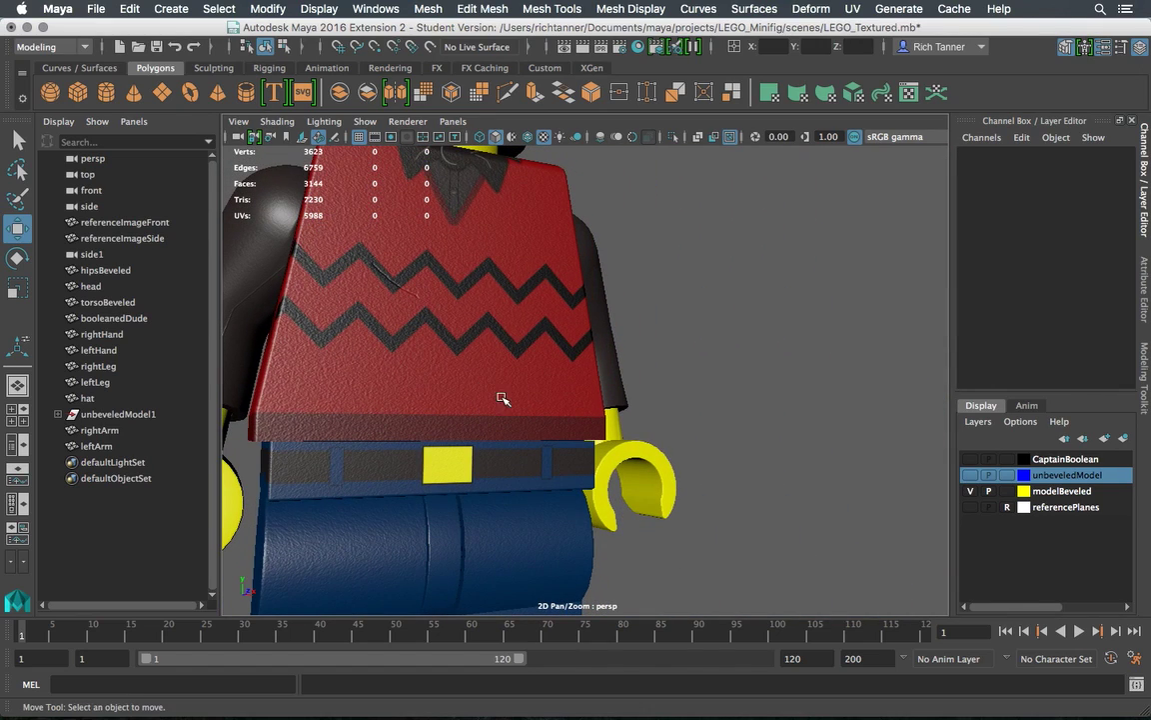
alt+middle_drag(480, 367, 597, 334)
mouse_move(597, 333)
alt+mouse_down()
mouse_move(549, 381)
mouse_move(552, 402)
mouse_move(590, 375)
mouse_move(512, 324)
mouse_move(414, 316)
mouse_move(361, 326)
mouse_move(622, 373)
mouse_move(640, 319)
mouse_move(607, 339)
alt+mouse_up()
scroll(596, 375, down, 4)
scroll(606, 339, up, 2)
scroll(607, 339, down, 2)
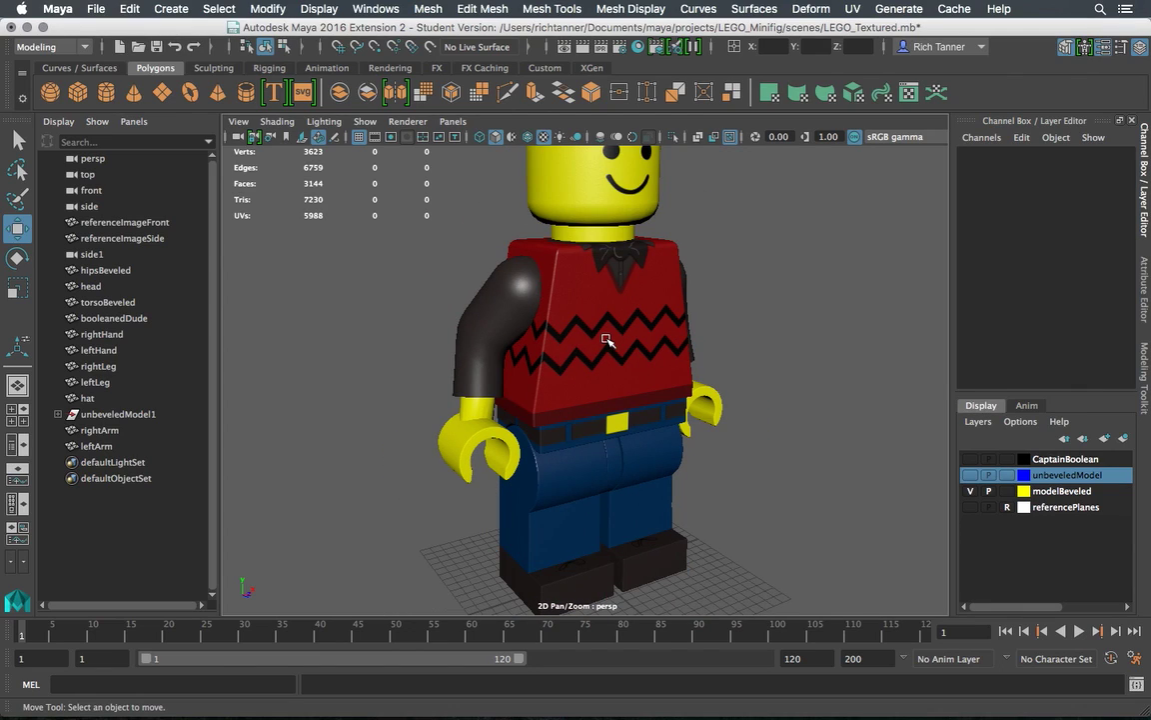
Try rotating the left arm about its shoulder pivot to Rotate Z -62.86, restore its pose and clear the selection
click(480, 346)
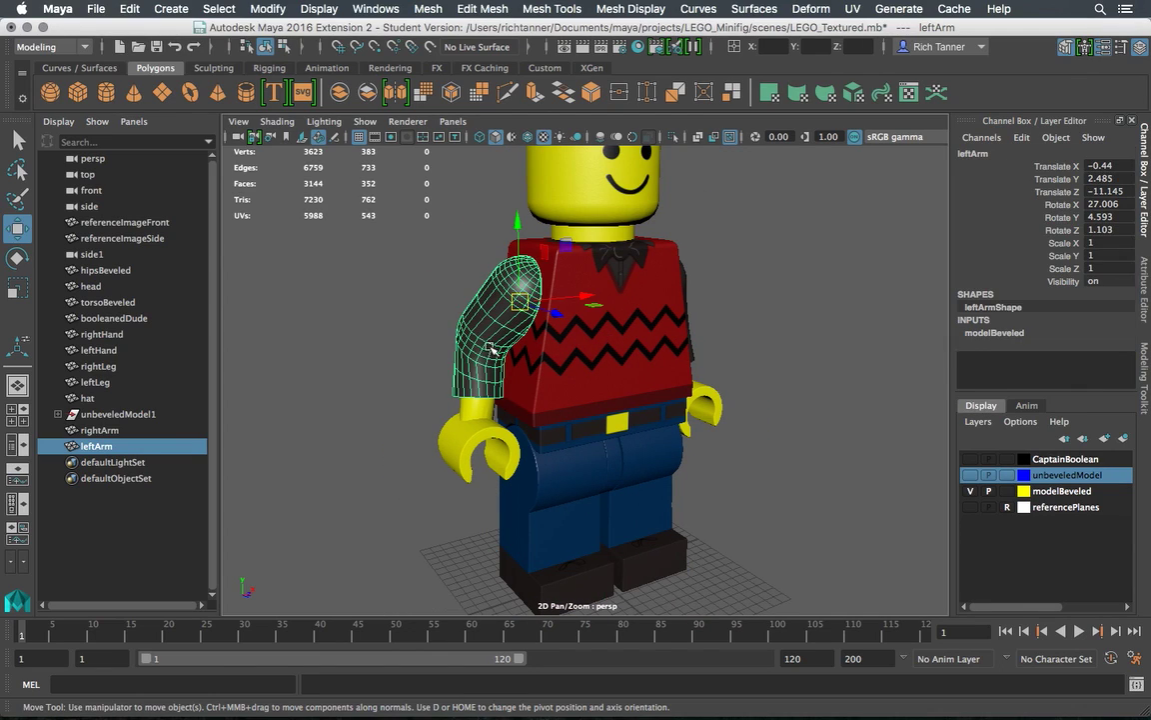
click(17, 258)
drag(455, 293, 450, 256)
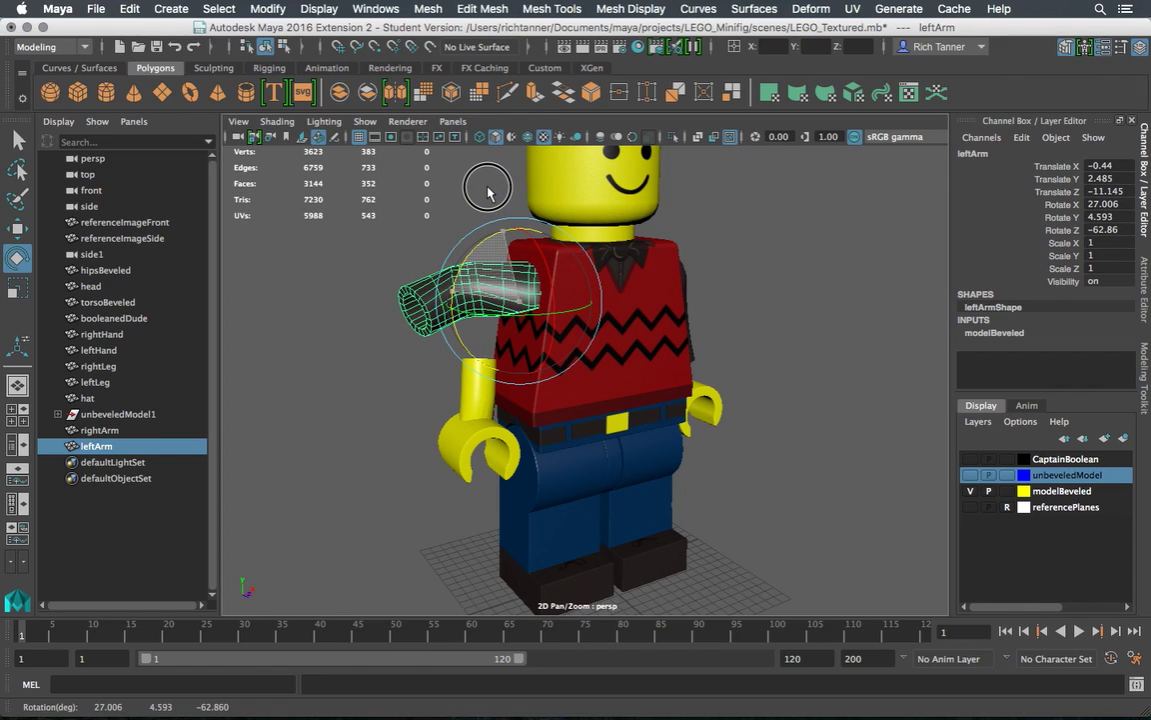
scroll(764, 249, down, 5)
mouse_move(771, 252)
alt+mouse_down()
mouse_move(684, 247)
mouse_move(773, 244)
mouse_move(770, 275)
alt+mouse_up()
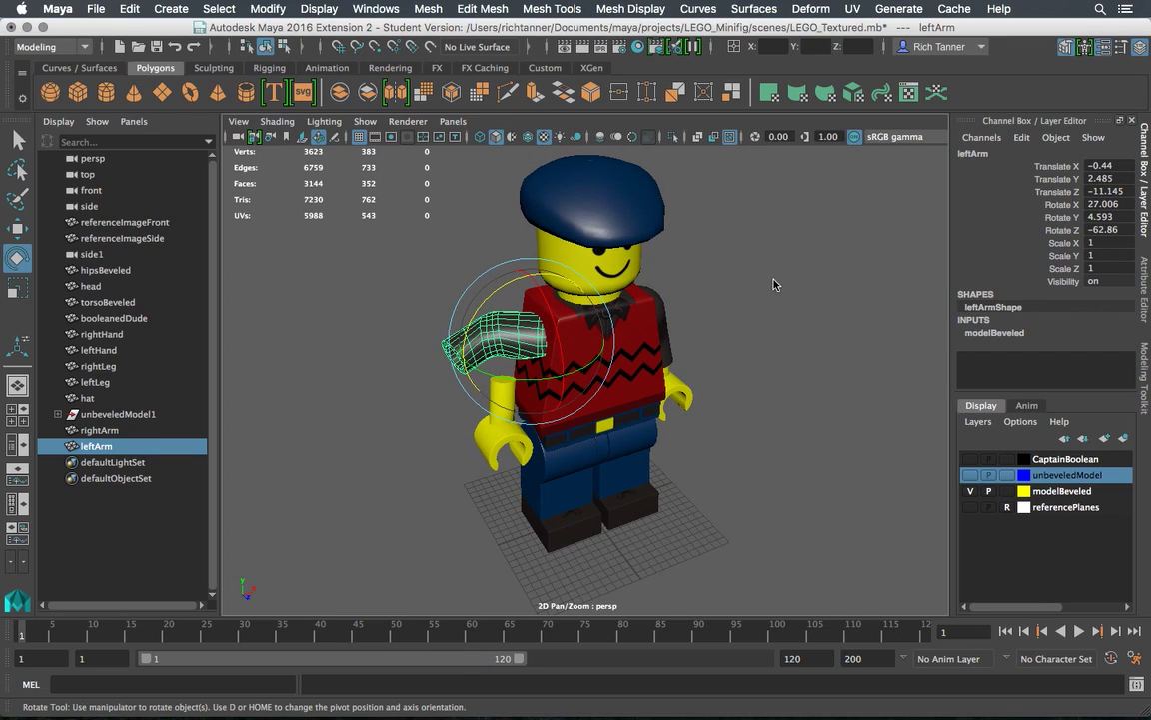
alt+drag(796, 321, 692, 294)
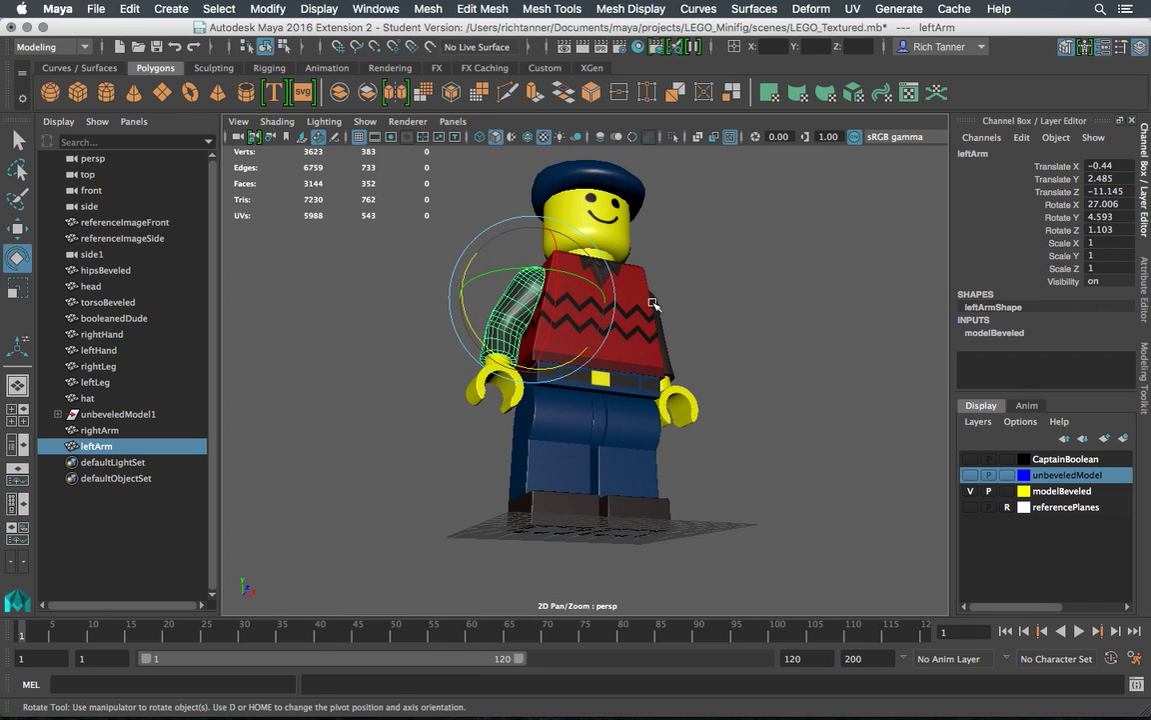
alt+drag(616, 341, 671, 330)
click(644, 308)
Inspect the minifigure's bow tie, sleeves and torso, briefly selecting the left arm and torso, and leave nothing selected
scroll(672, 336, up, 4)
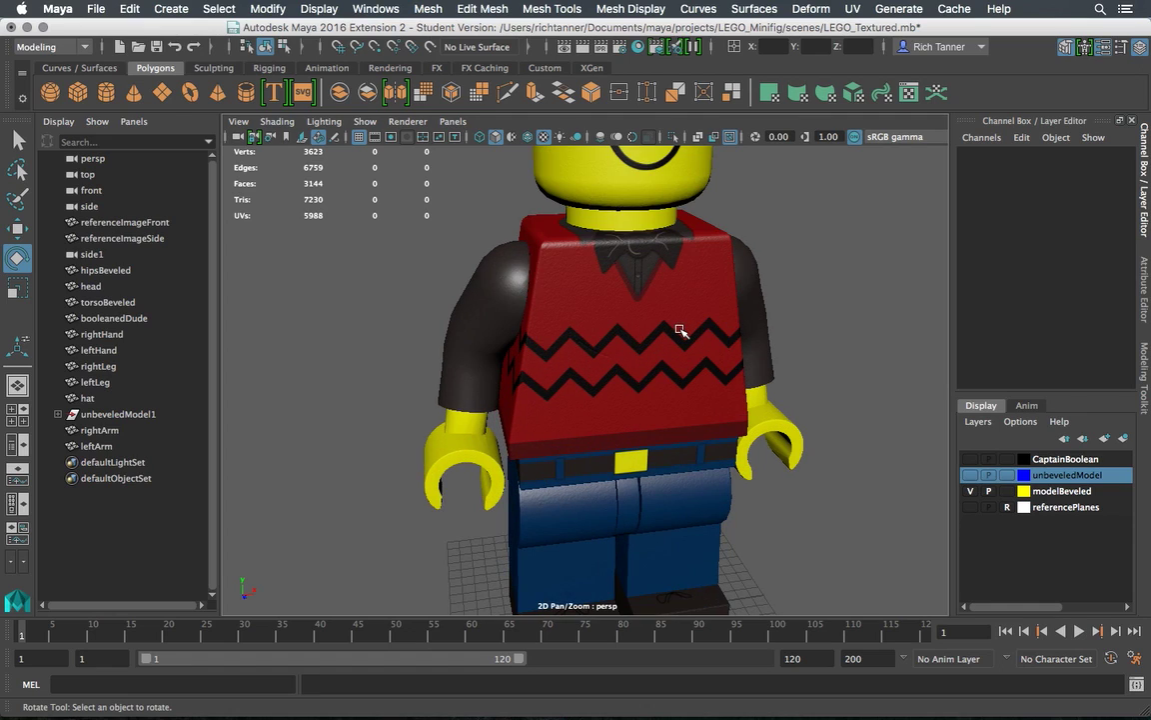
alt+drag(680, 330, 640, 356)
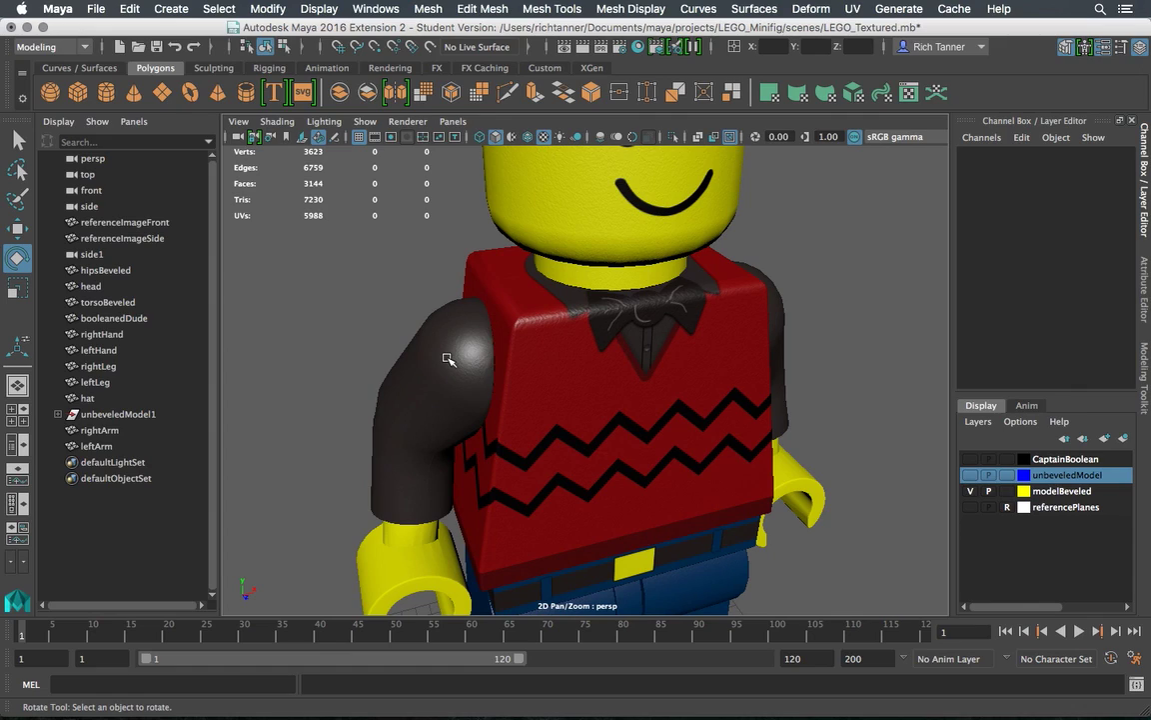
click(429, 432)
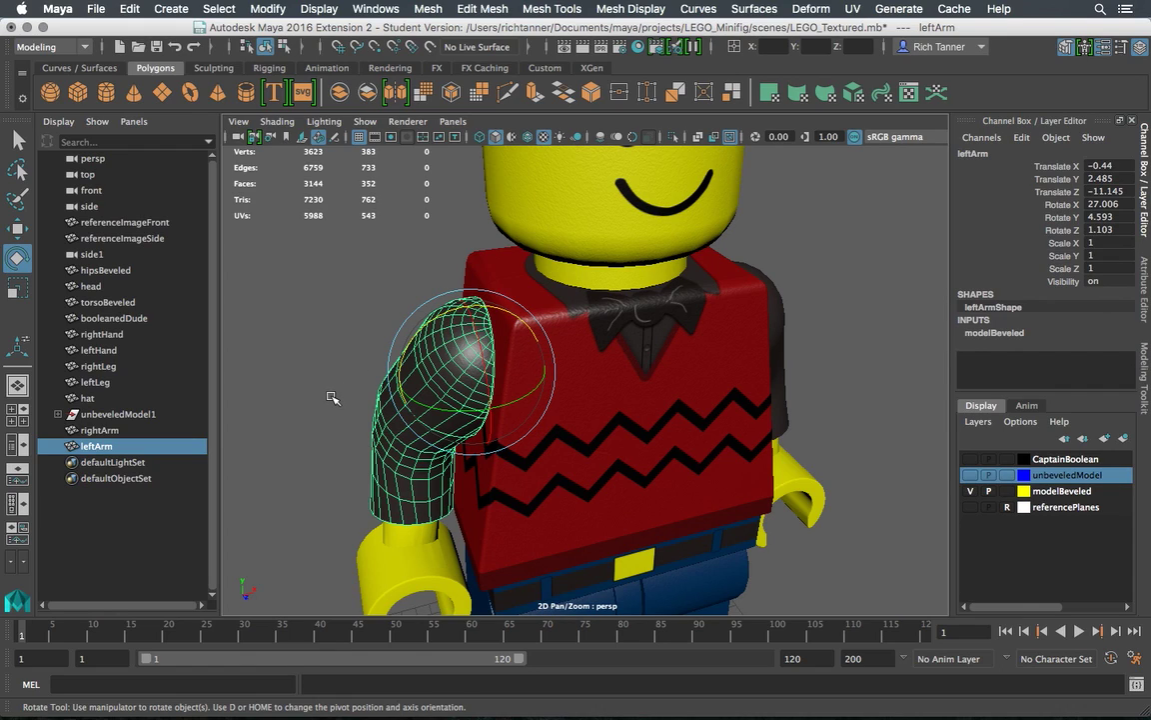
click(879, 271)
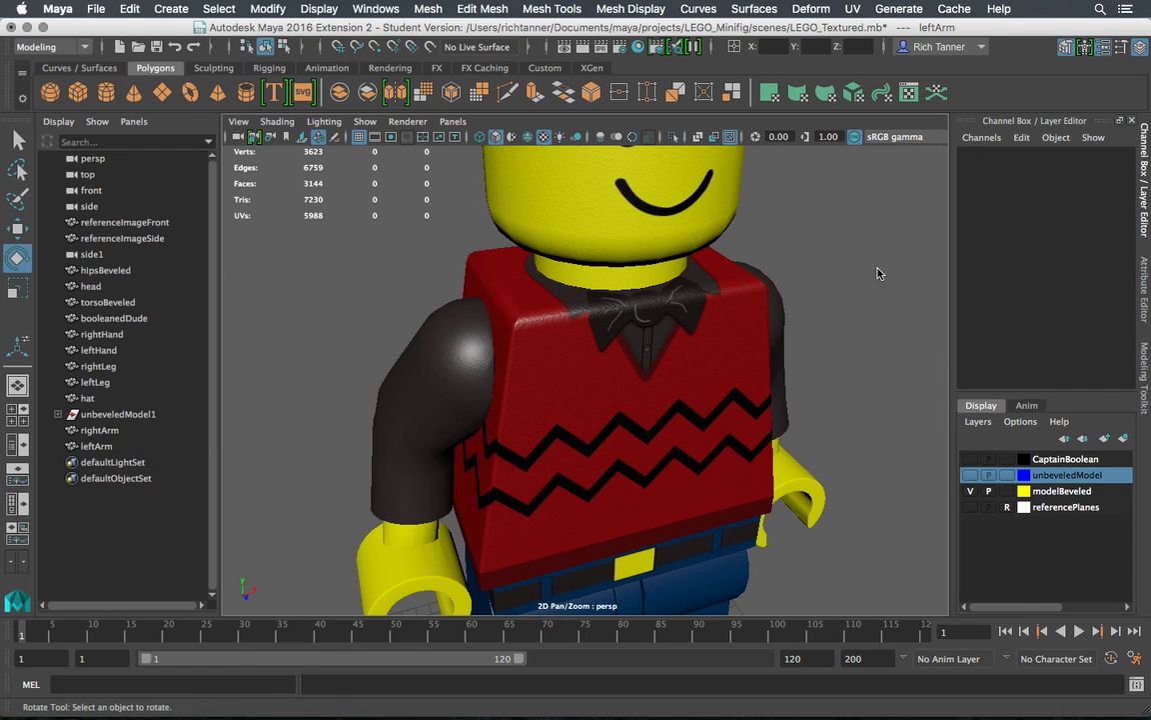
alt+drag(776, 266, 828, 296)
scroll(813, 319, down, 4)
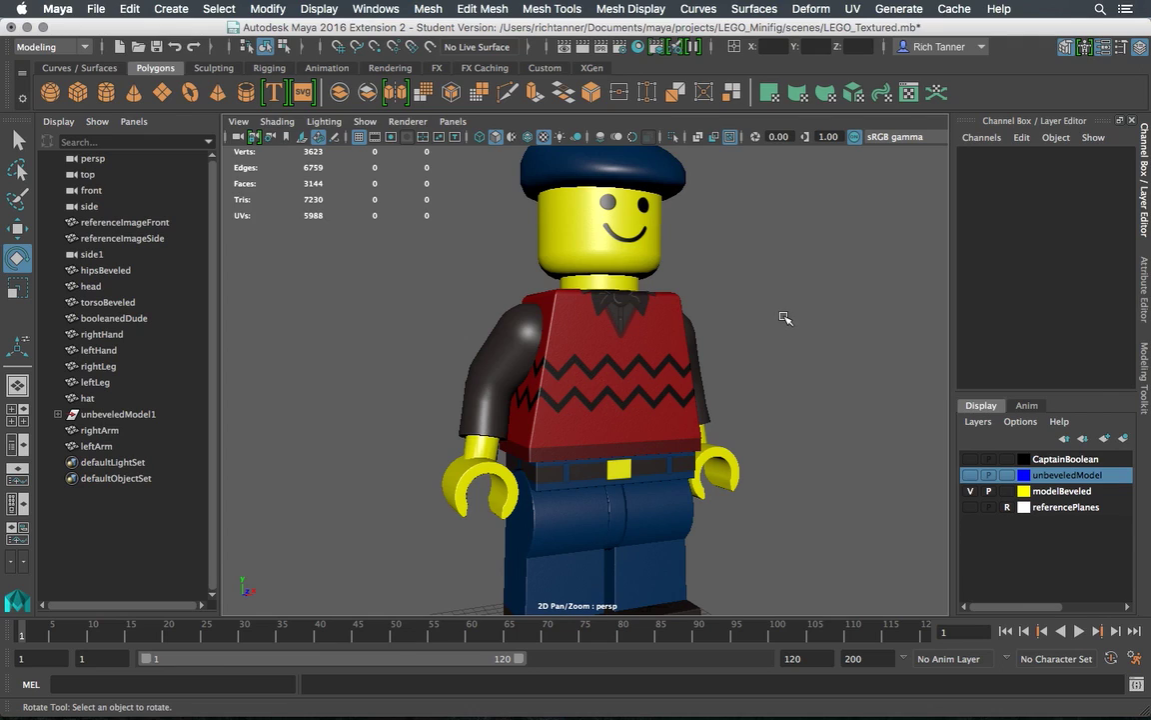
scroll(784, 317, down, 2)
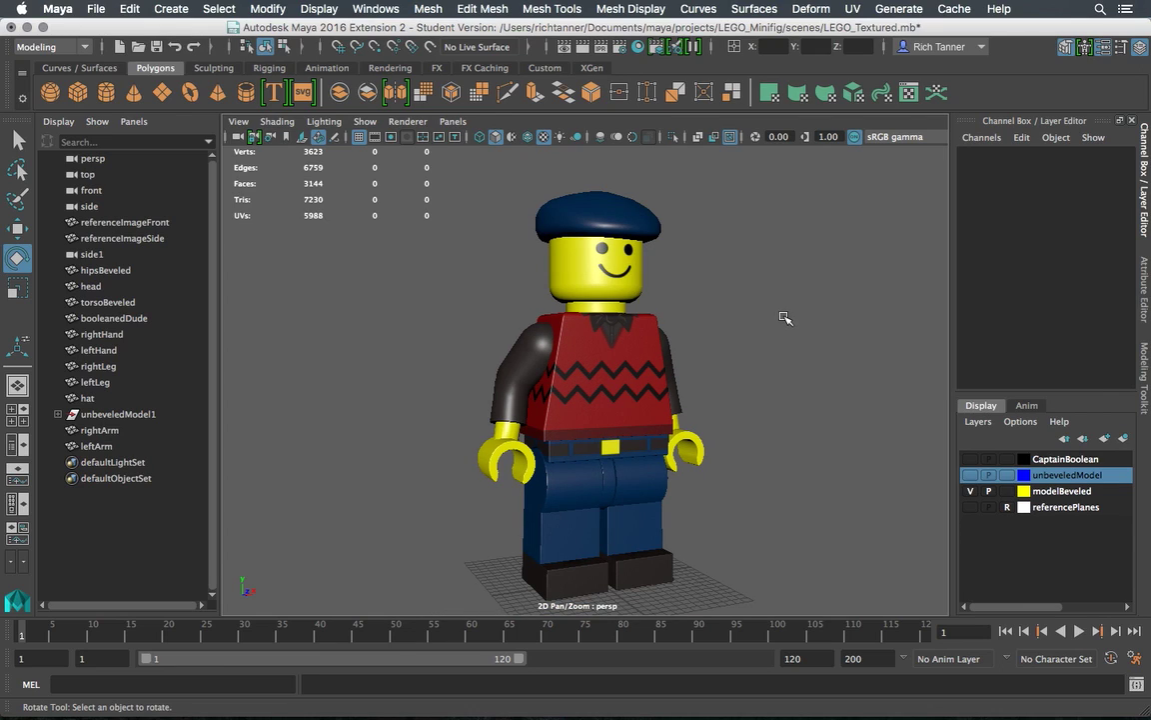
click(642, 375)
click(688, 256)
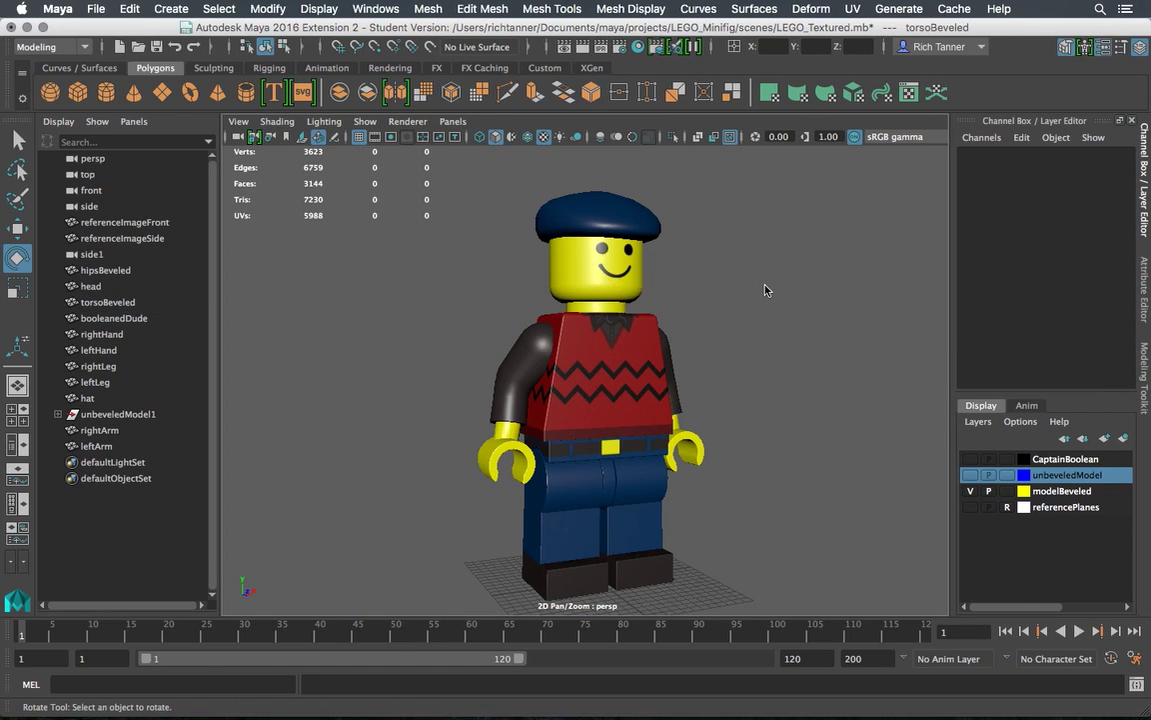
alt+drag(649, 270, 698, 316)
scroll(699, 314, up, 3)
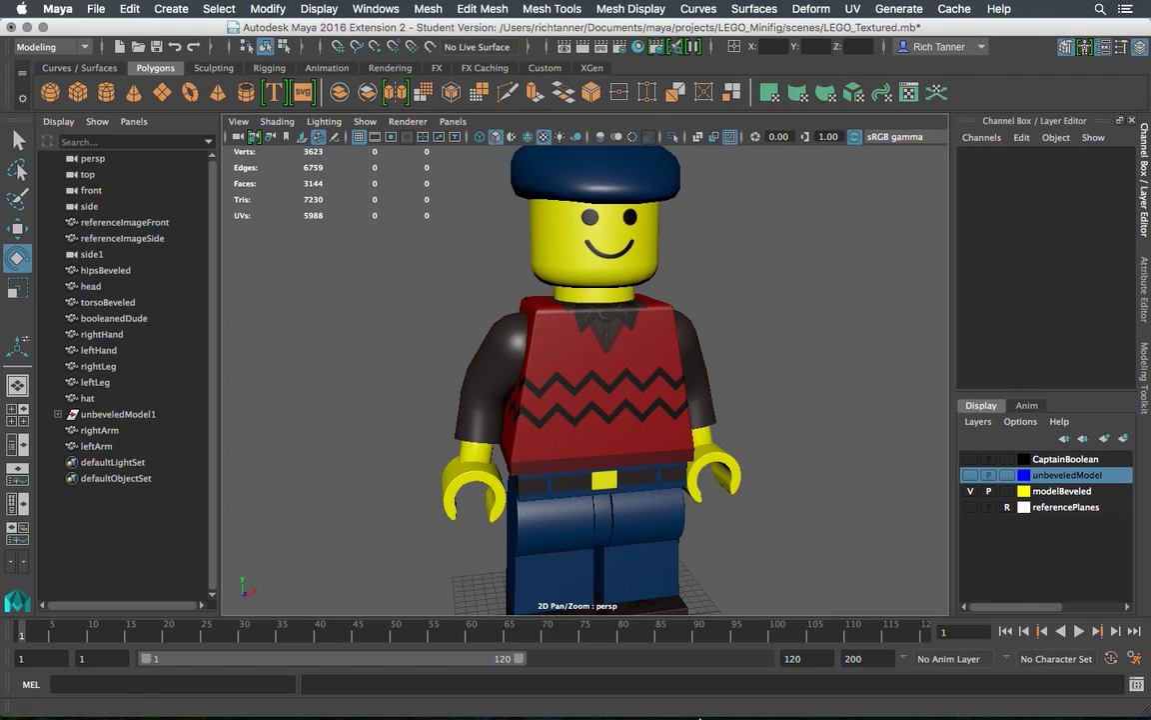
click(689, 687)
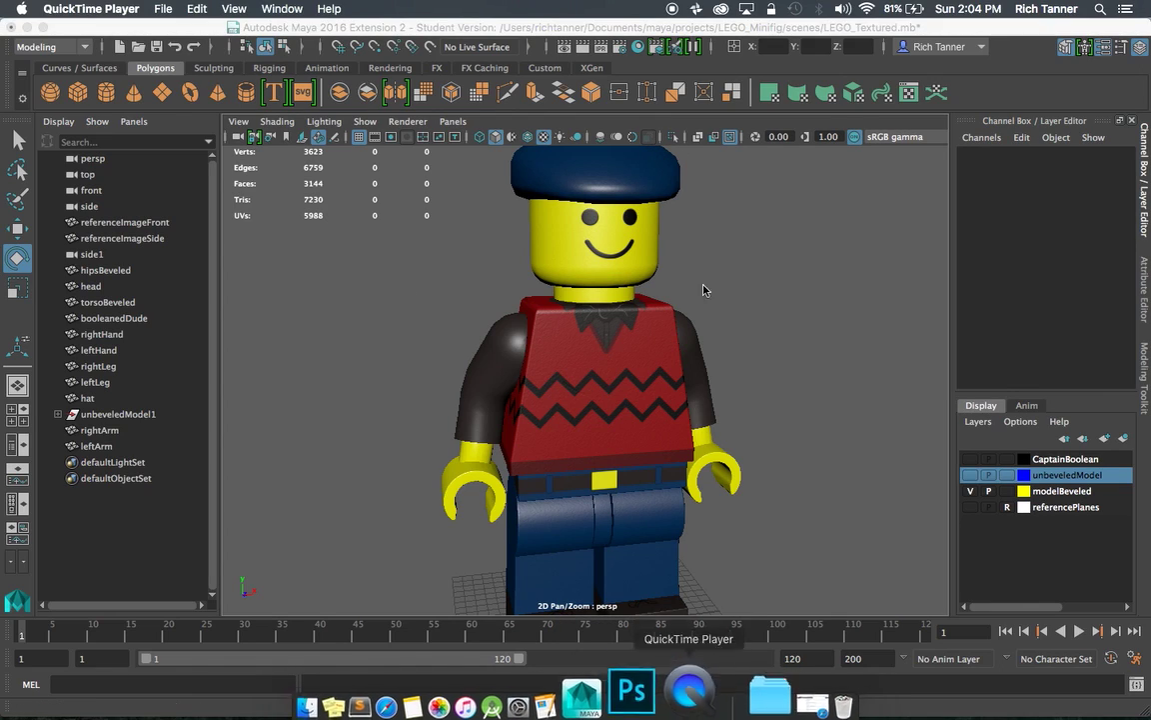